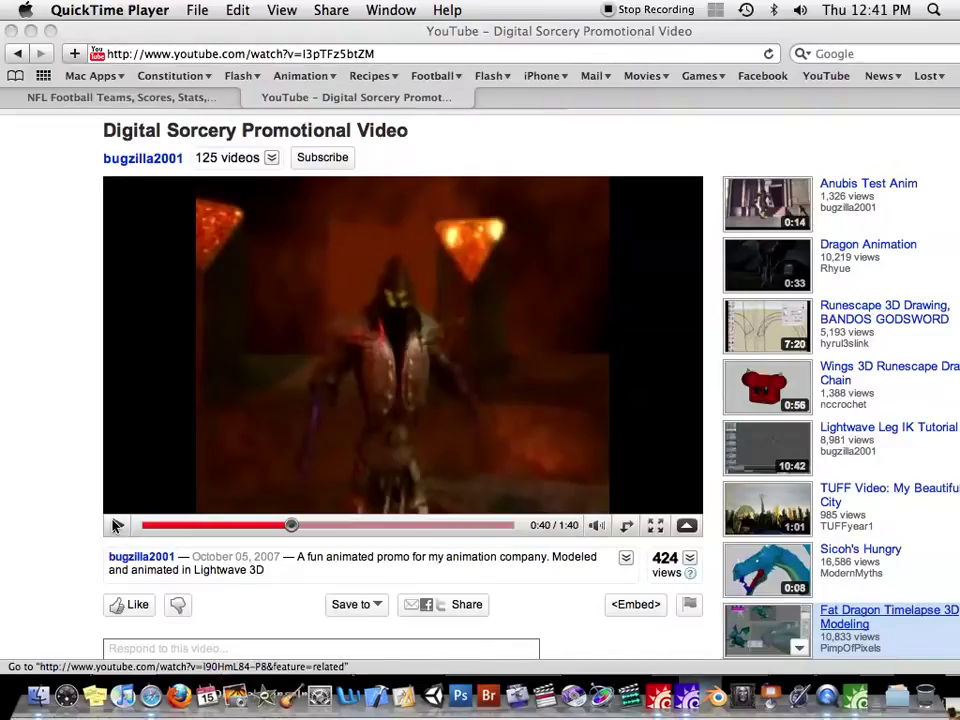
Play a few seconds of the Digital Sorcery Promotional Video from 0:40 and pause it
{"action": "left_click", "coordinate": [417, 137]}
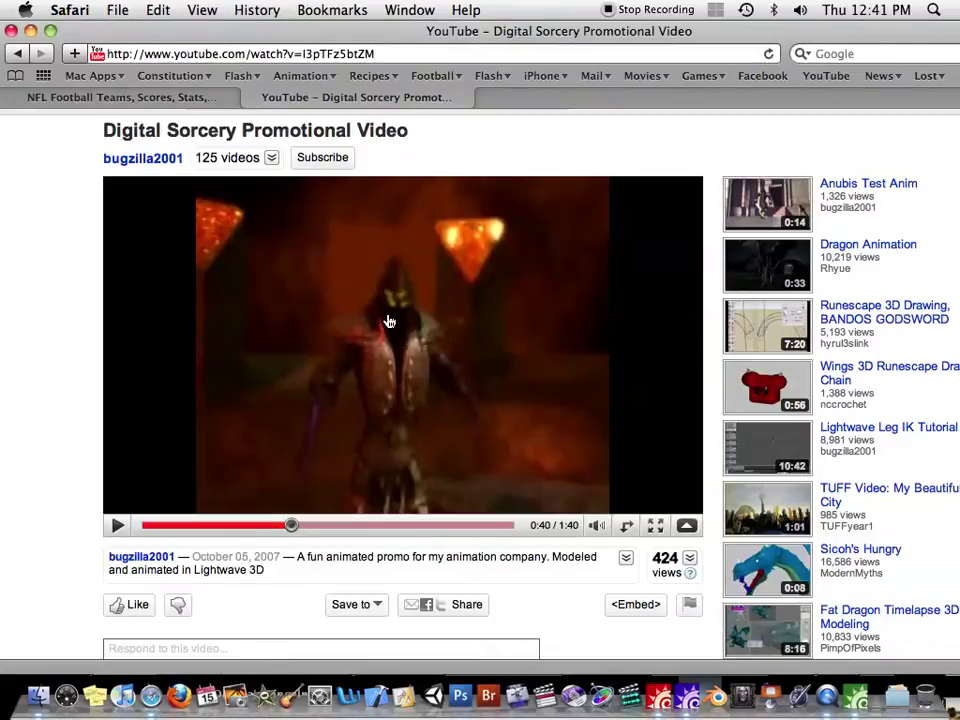
{"action": "left_click", "coordinate": [114, 531]}
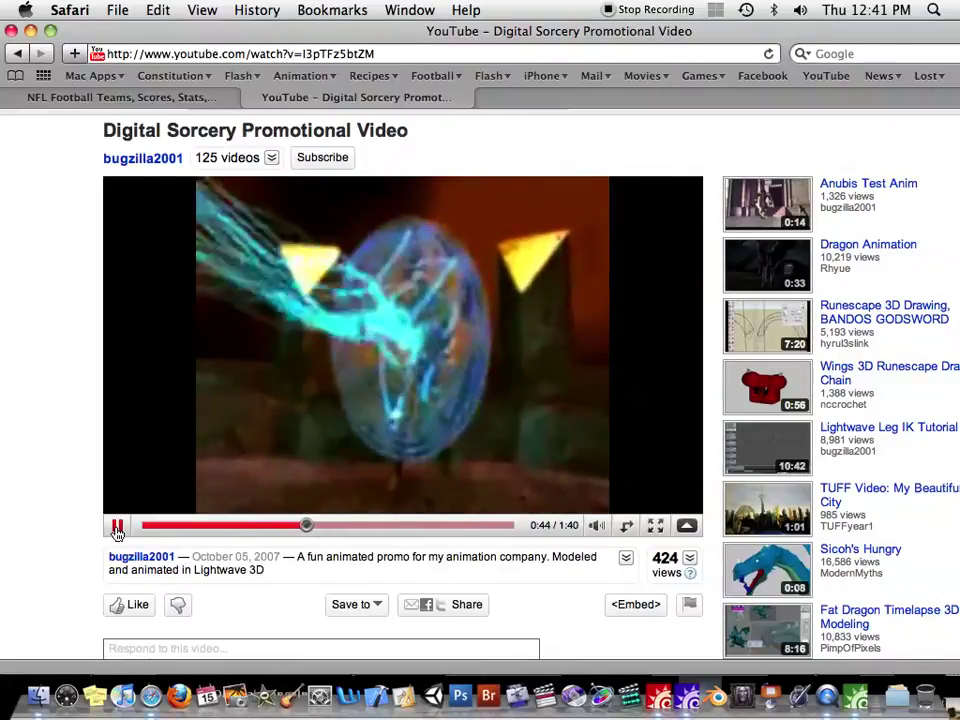
{"action": "left_click", "coordinate": [116, 530]}
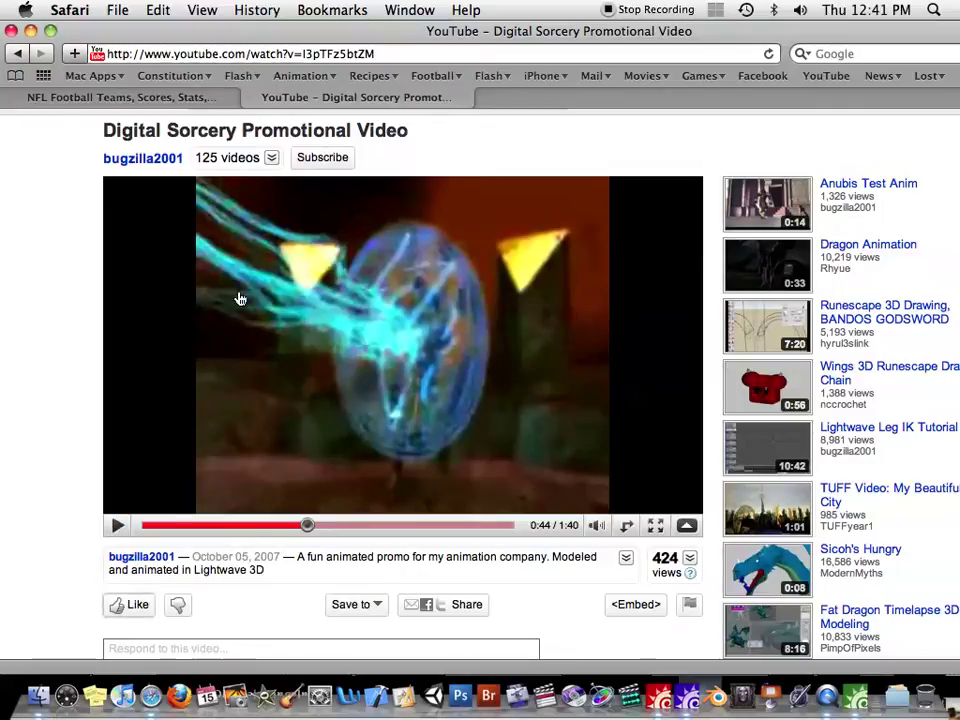
{"action": "left_click", "coordinate": [117, 525]}
{"action": "left_click", "coordinate": [117, 525]}
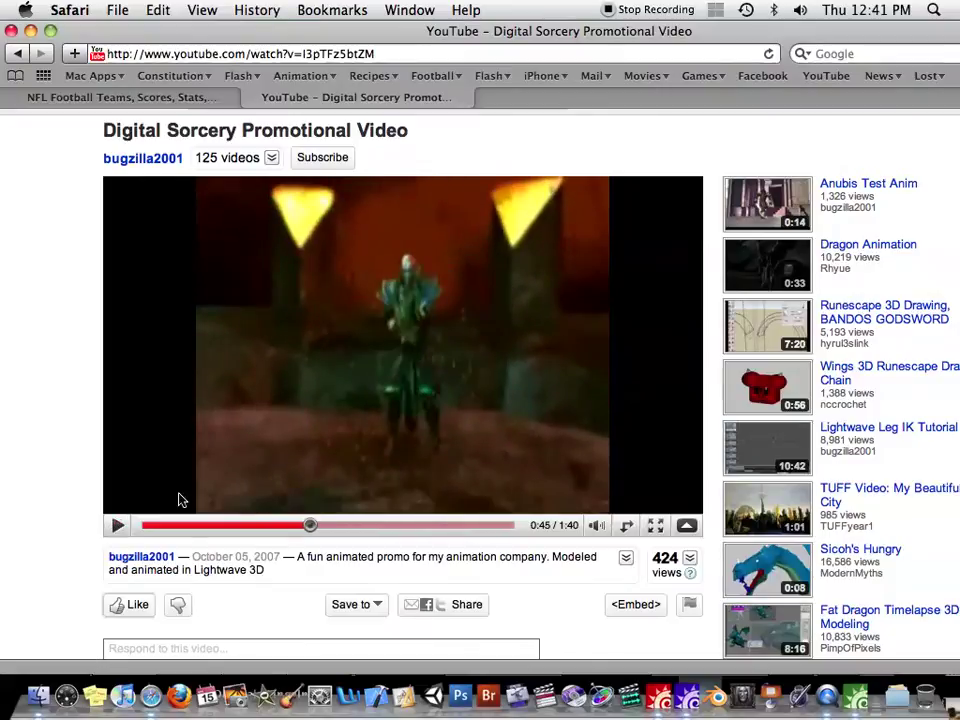
Switch from the browser to LightWave Modeler and show the Front (XY) view
{"action": "left_click", "coordinate": [31, 31]}
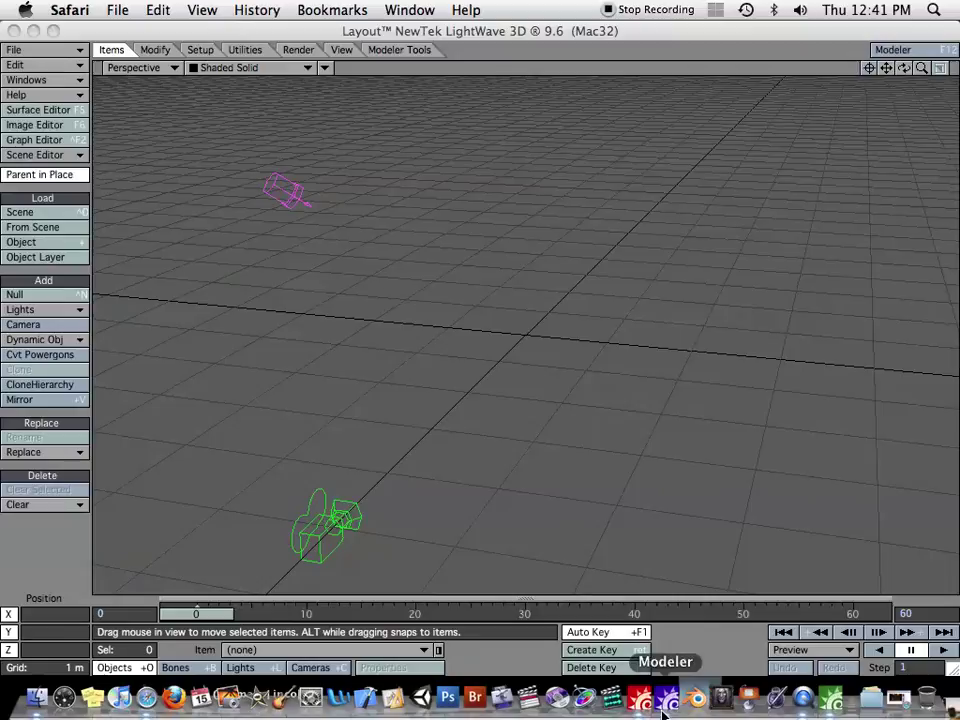
{"action": "left_click", "coordinate": [667, 697]}
{"action": "left_click_drag", "start_coordinate": [685, 327], "coordinate": [748, 386], "text": "alt"}
{"action": "key", "text": "KP_1"}
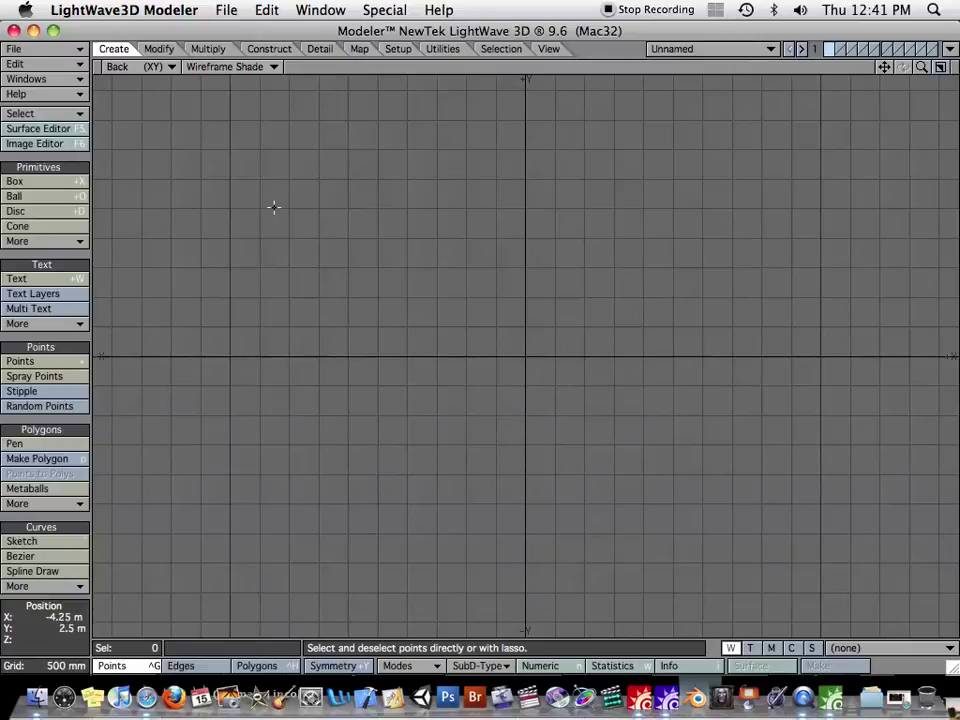
{"action": "key", "text": "KP_1"}
Draw a flat box about 6 m wide and 3 m high above the X axis, centred on the Y axis
{"action": "key", "text": "shift+x"}
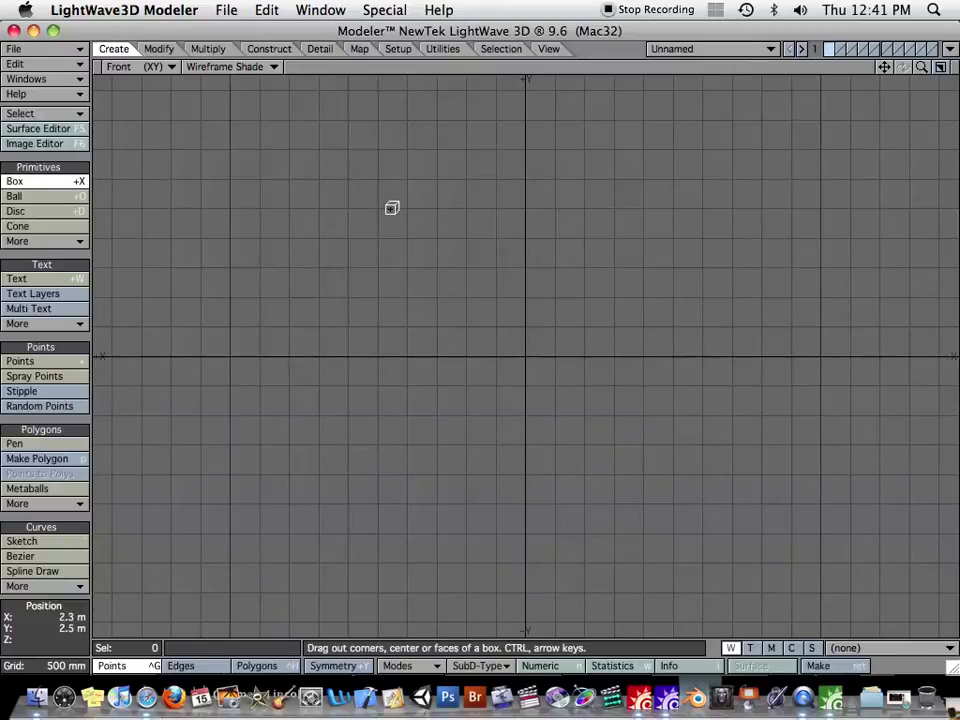
{"action": "left_click_drag", "start_coordinate": [371, 185], "coordinate": [732, 354]}
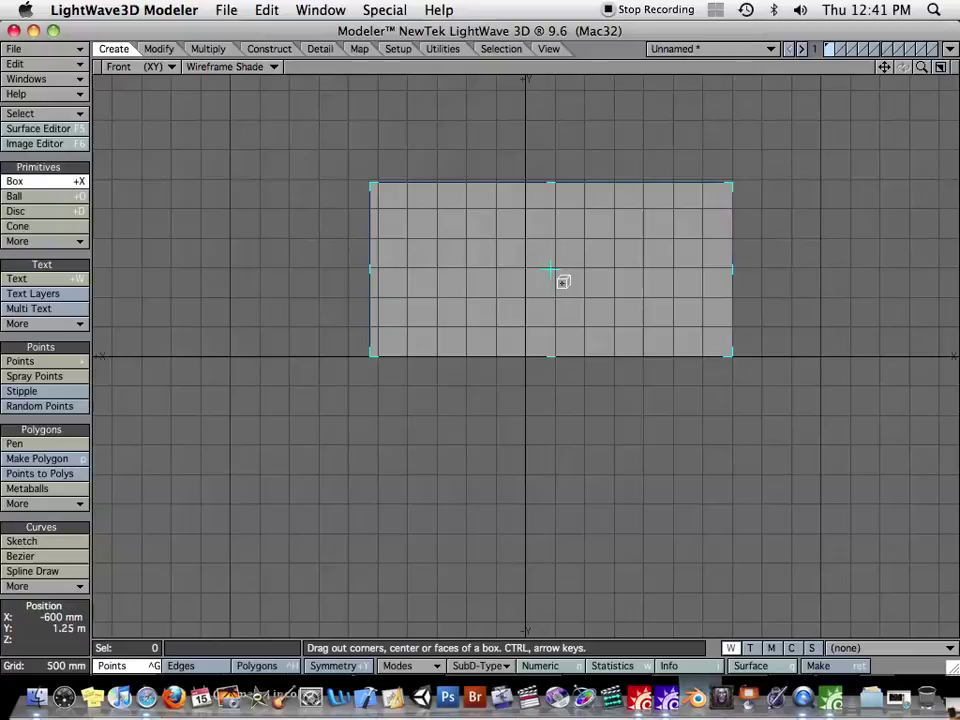
{"action": "left_click_drag", "start_coordinate": [553, 266], "coordinate": [528, 268]}
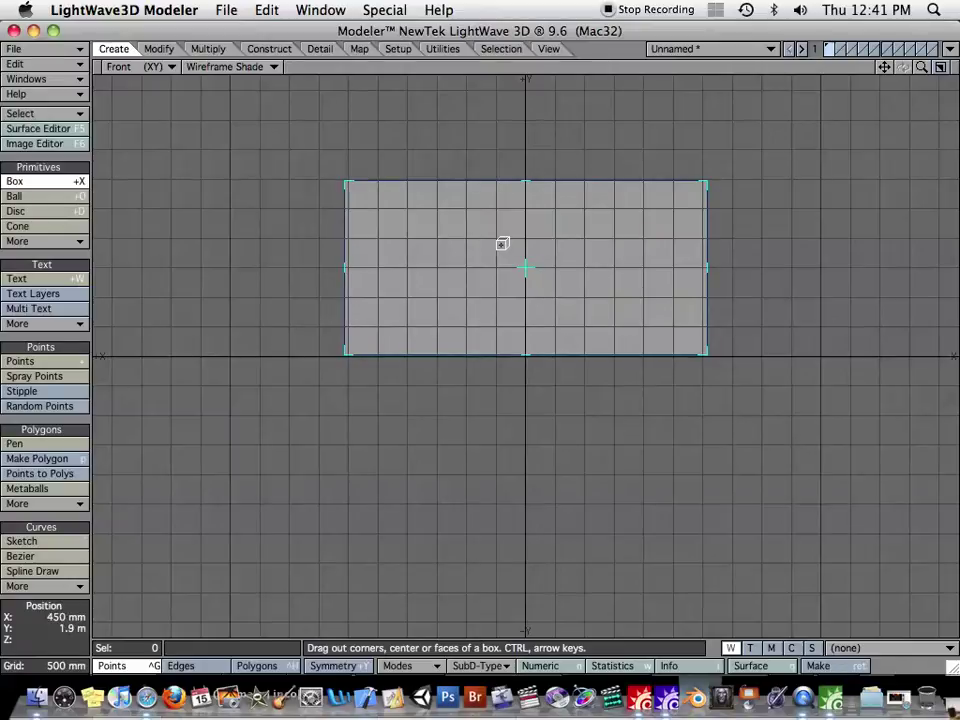
Divide the box into 15 segments along its width and finish creating it
{"action": "key", "text": "Right"}
{"action": "key", "text": "Right"}
{"action": "key", "text": "Right"}
{"action": "key", "text": "Right"}
{"action": "key", "text": "Right"}
{"action": "key", "text": "Right"}
{"action": "key", "text": "Right"}
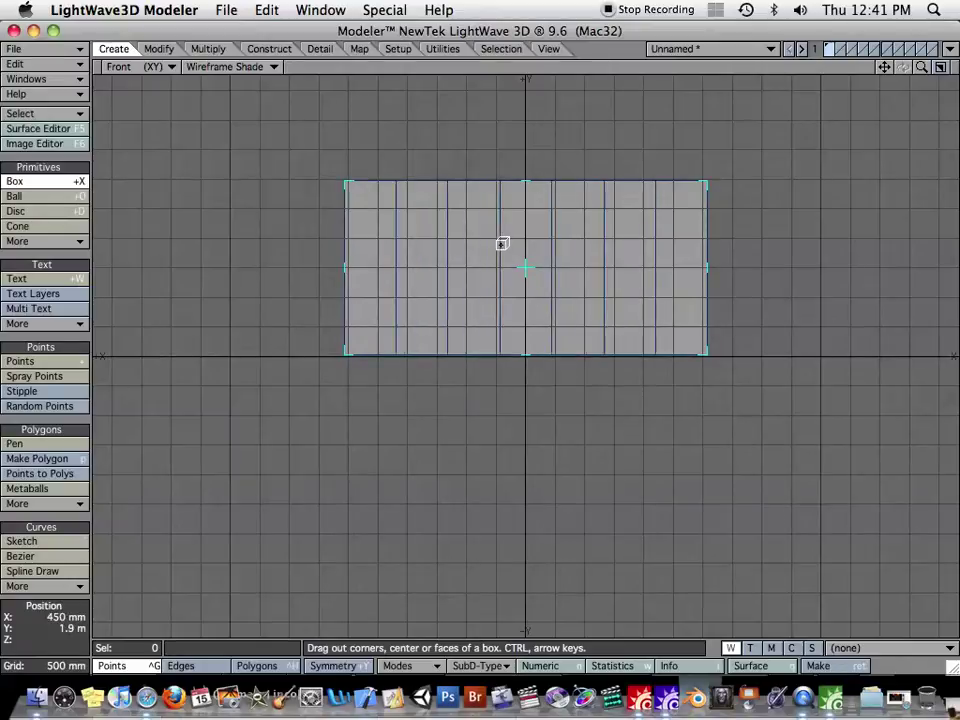
{"action": "key", "text": "Right"}
{"action": "key", "text": "Right"}
{"action": "key", "text": "Right"}
{"action": "key", "text": "Right"}
{"action": "key", "text": "Right"}
{"action": "key", "text": "Right"}
{"action": "key", "text": "Right"}
{"action": "key", "text": "Right"}
{"action": "key", "text": "Right"}
{"action": "key", "text": "Right"}
{"action": "key", "text": "Right"}
{"action": "key", "text": "Right"}
{"action": "key", "text": "Right"}
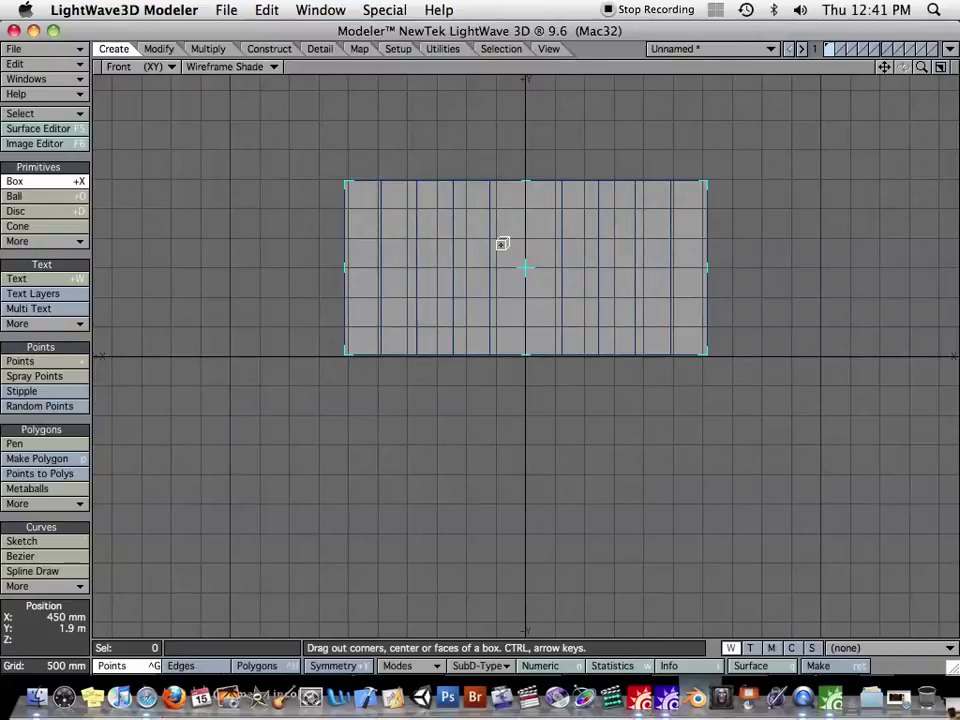
{"action": "key", "text": "Right"}
{"action": "key", "text": "Right"}
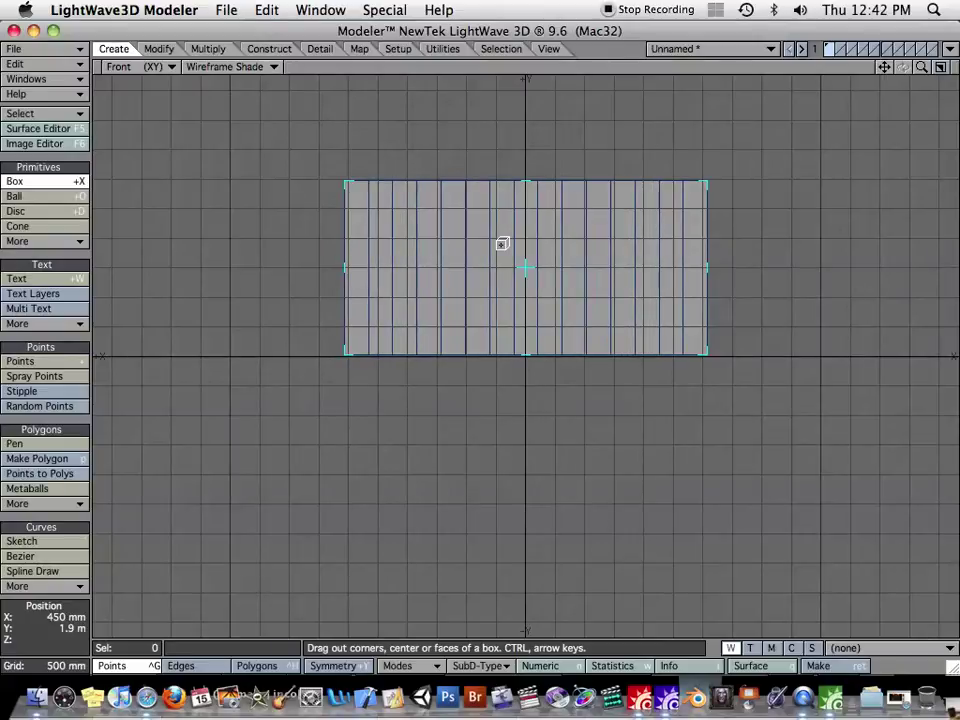
{"action": "key", "text": "space"}
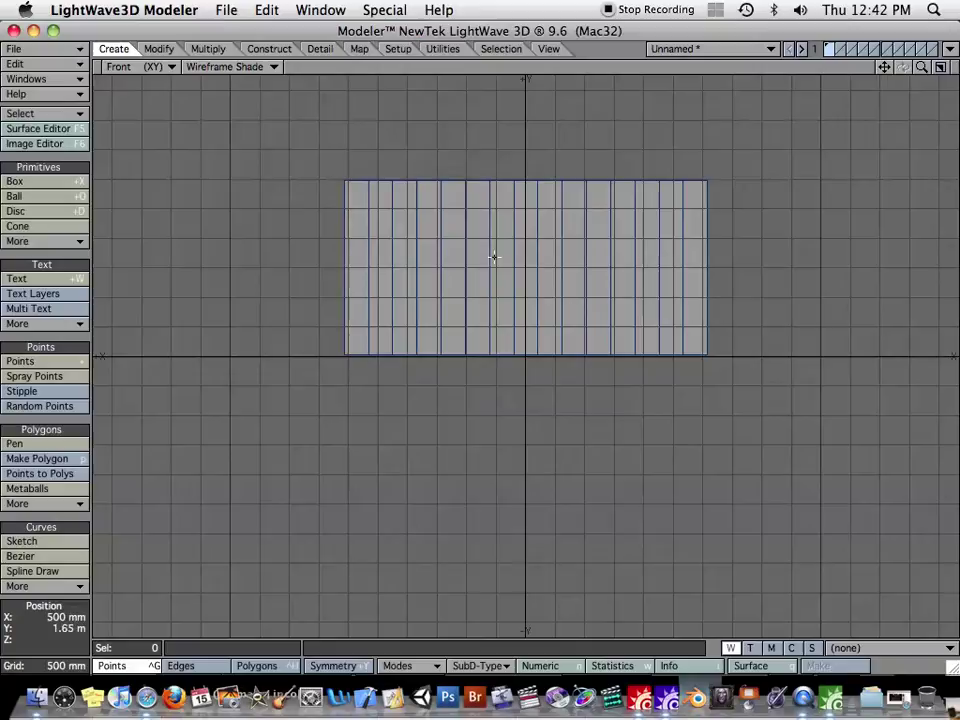
{"action": "key", "text": "4"}
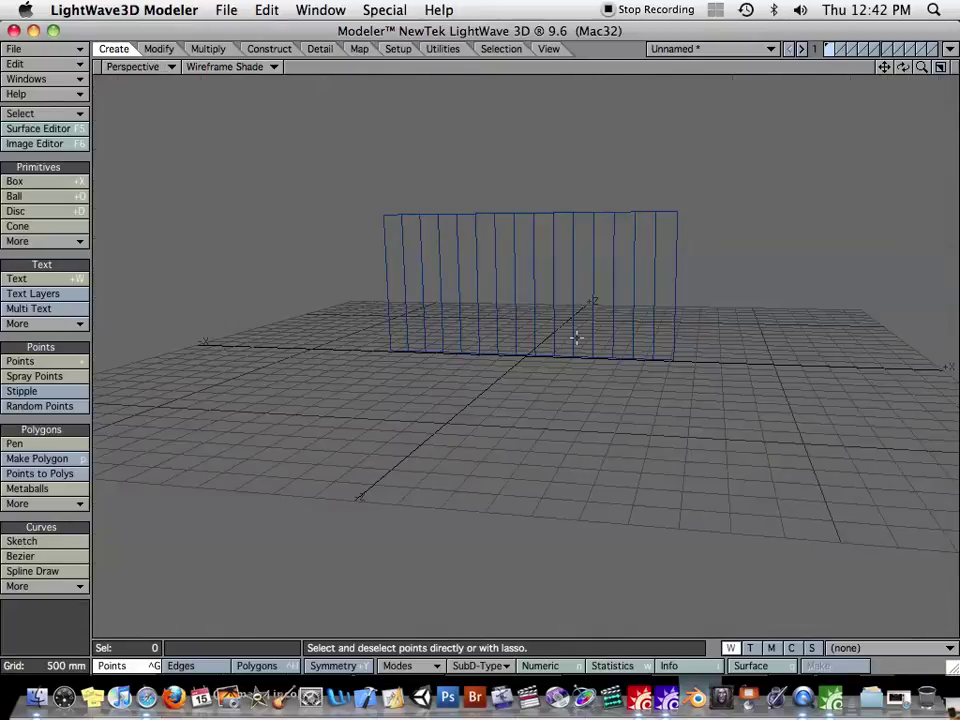
{"action": "left_click", "coordinate": [550, 352]}
{"action": "left_click_drag", "start_coordinate": [546, 350], "coordinate": [527, 380], "text": "alt"}
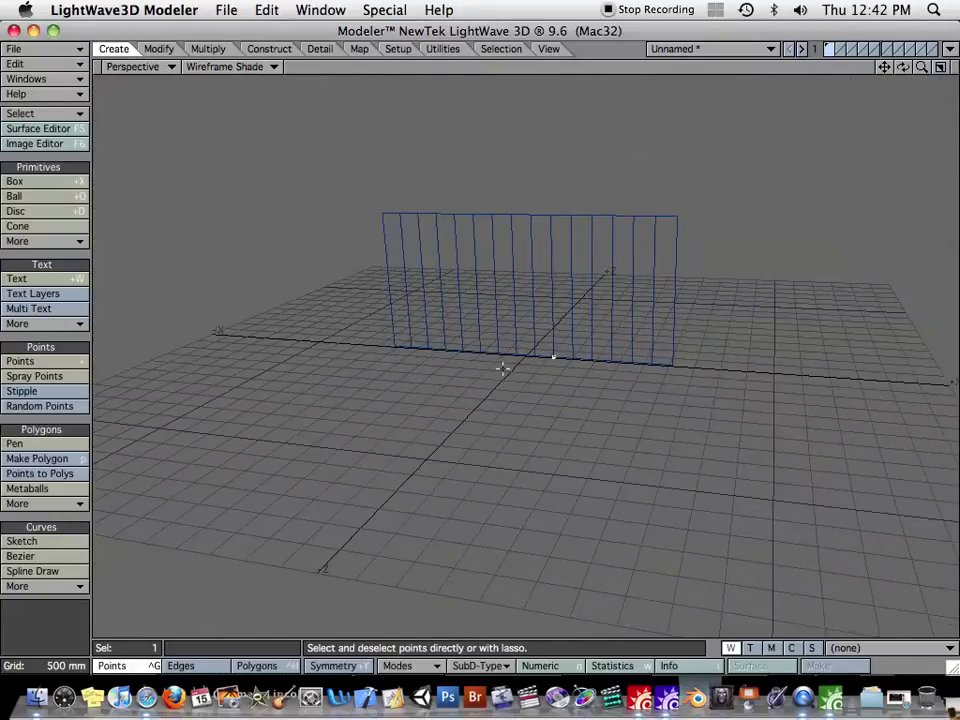
{"action": "left_click", "coordinate": [518, 354]}
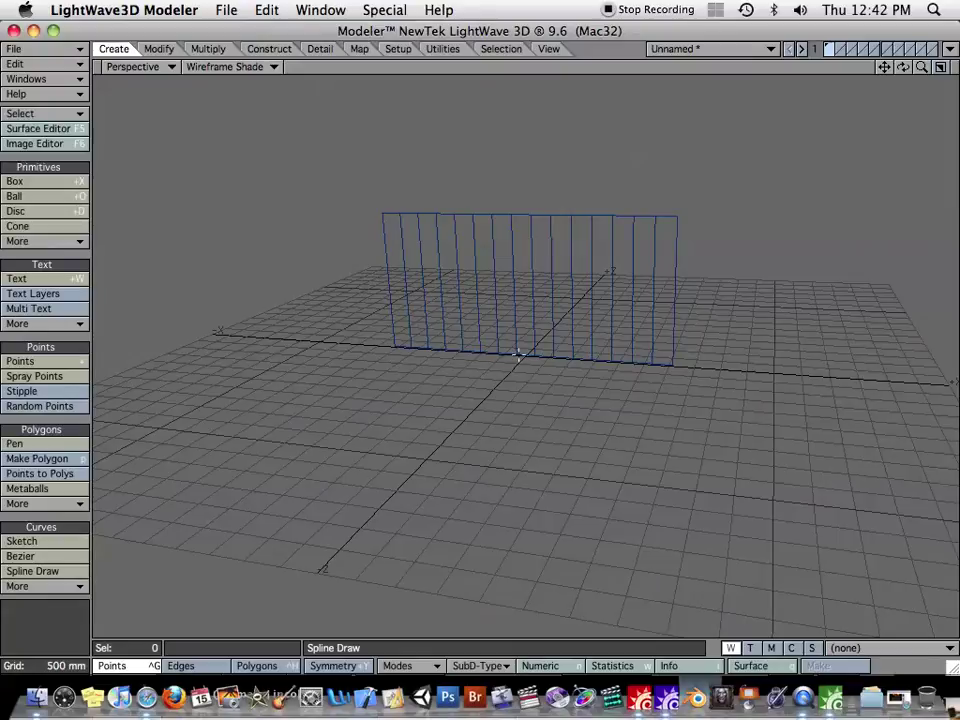
Delete all points along the box's top edge and select the remaining bottom row of points
{"action": "key", "text": "3"}
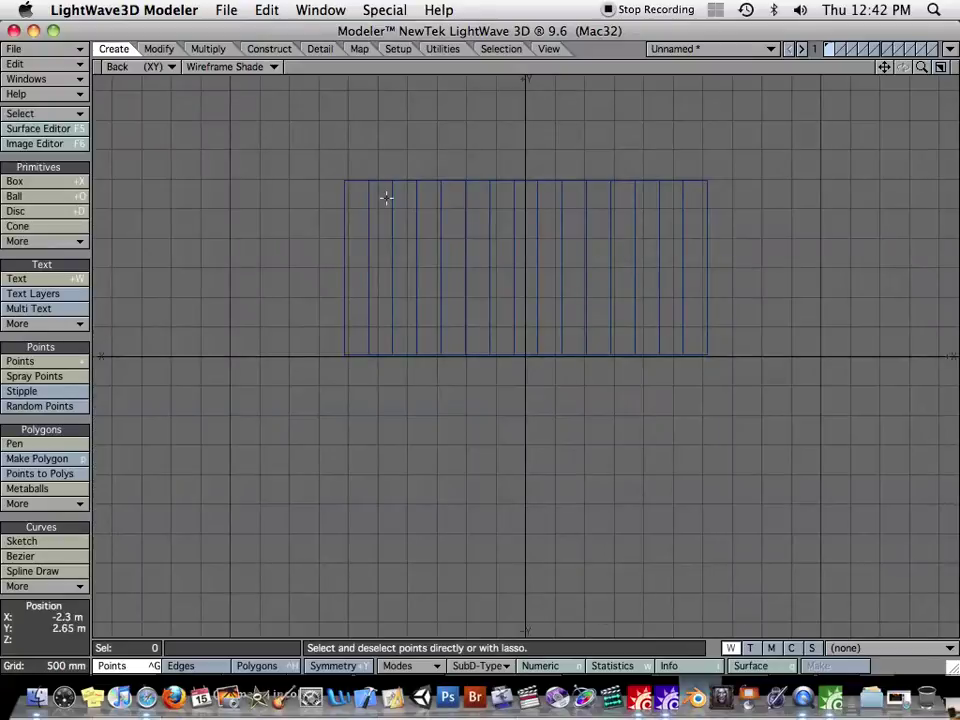
{"action": "mouse_move", "coordinate": [393, 150]}
{"action": "right_mouse_down"}
{"action": "mouse_move", "coordinate": [246, 202]}
{"action": "mouse_move", "coordinate": [758, 131]}
{"action": "mouse_move", "coordinate": [619, 120]}
{"action": "right_mouse_up"}
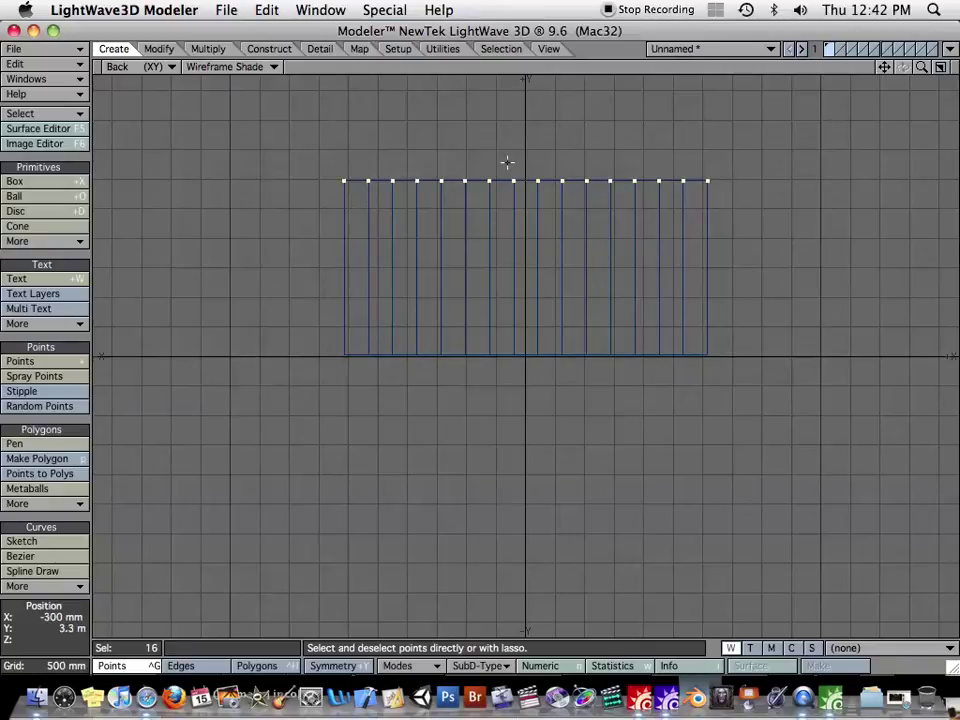
{"action": "key", "text": "Delete"}
{"action": "mouse_move", "coordinate": [381, 328]}
{"action": "right_mouse_down"}
{"action": "mouse_move", "coordinate": [761, 431]}
{"action": "mouse_move", "coordinate": [690, 250]}
{"action": "right_mouse_up"}
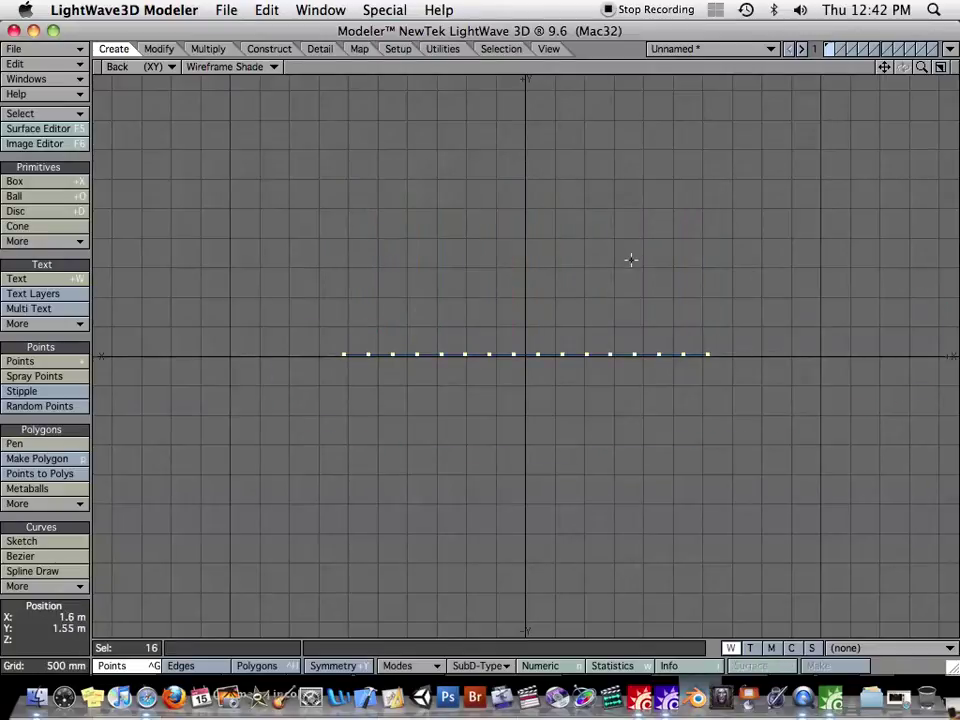
Jitter the selected row of points with the Gaussian type and a 1 m radius on X, Y and Z, and deselect them
{"action": "key", "text": "KP_0"}
{"action": "key", "text": "KP_0"}
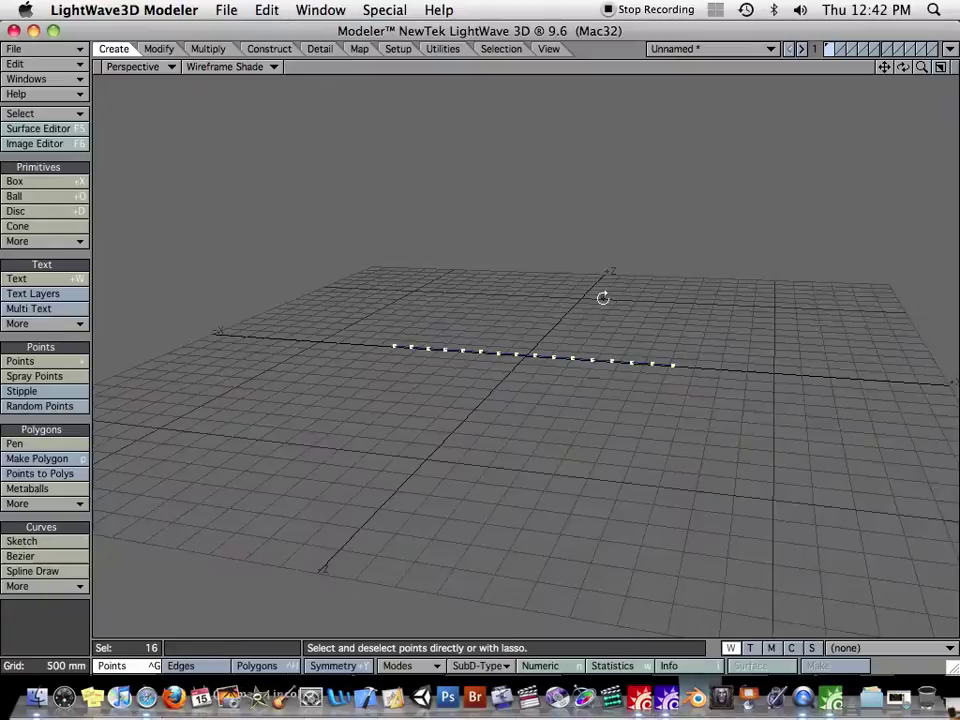
{"action": "left_click_drag", "start_coordinate": [604, 296], "coordinate": [548, 407], "text": "alt"}
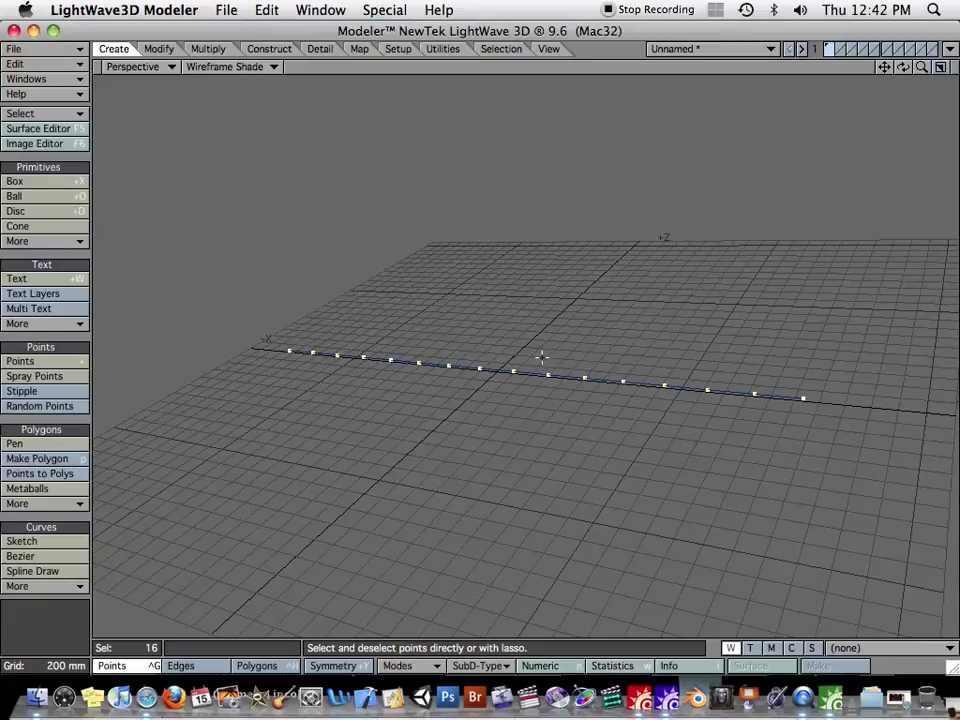
{"action": "left_click_drag", "start_coordinate": [535, 355], "coordinate": [625, 338], "text": "alt"}
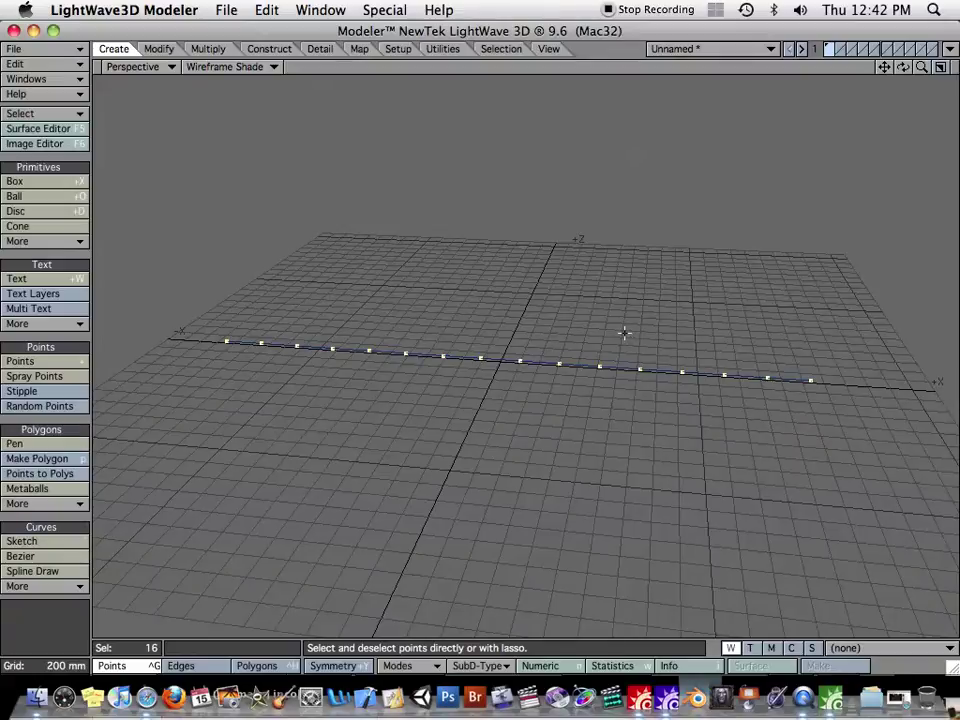
{"action": "key", "text": "shift+j"}
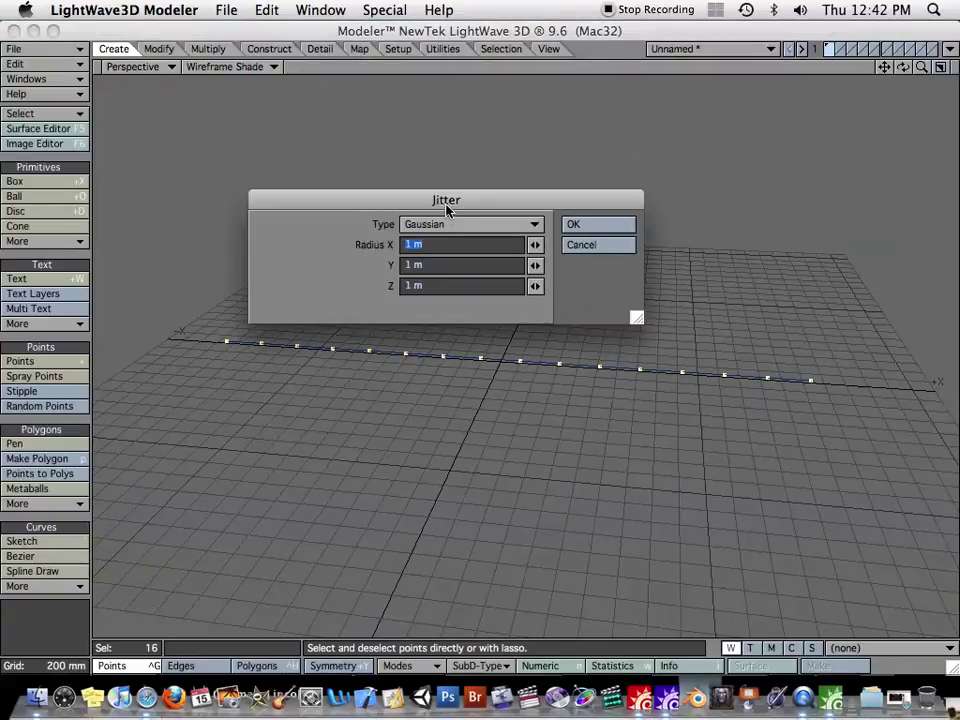
{"action": "left_click_drag", "start_coordinate": [447, 207], "coordinate": [499, 157]}
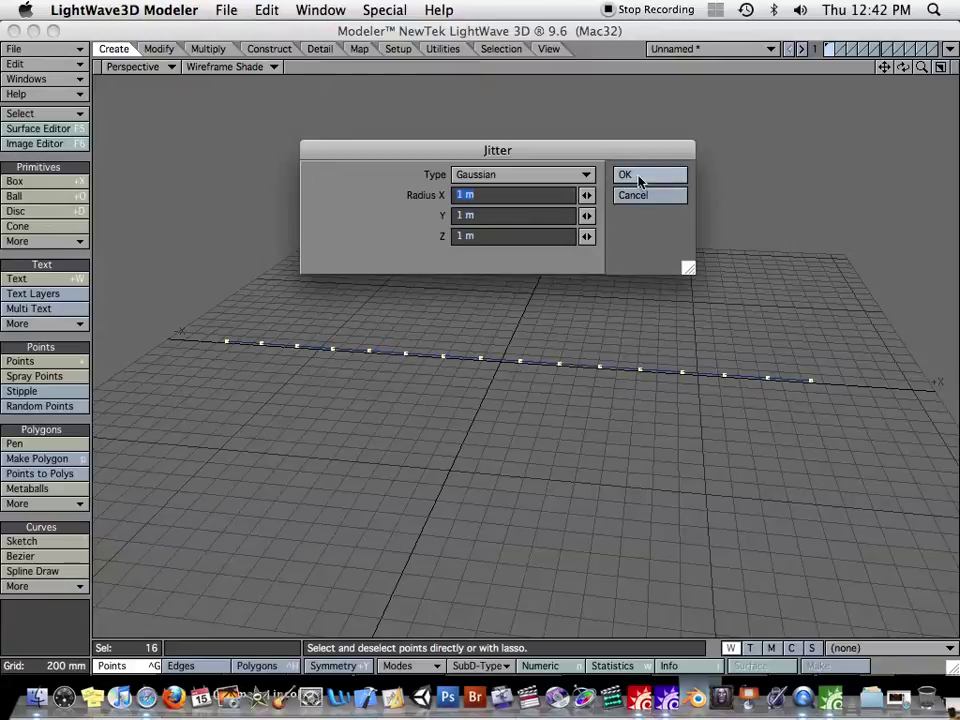
{"action": "left_click", "coordinate": [640, 177]}
{"action": "left_click_drag", "start_coordinate": [543, 374], "coordinate": [536, 407], "text": "alt"}
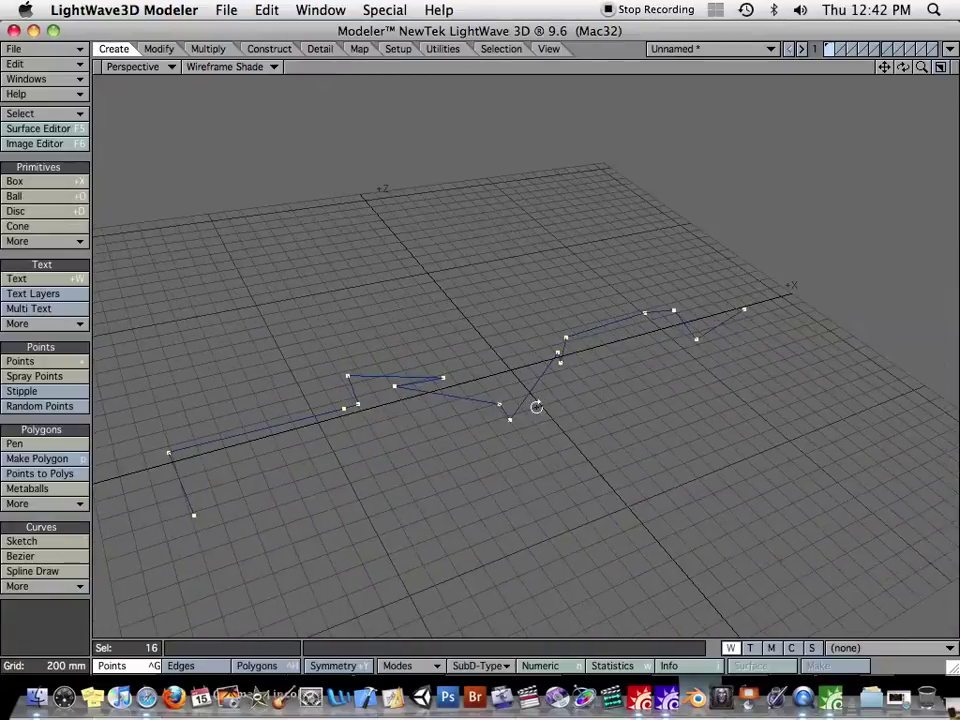
{"action": "scroll", "coordinate": [524, 372], "scroll_direction": "down", "scroll_amount": 2}
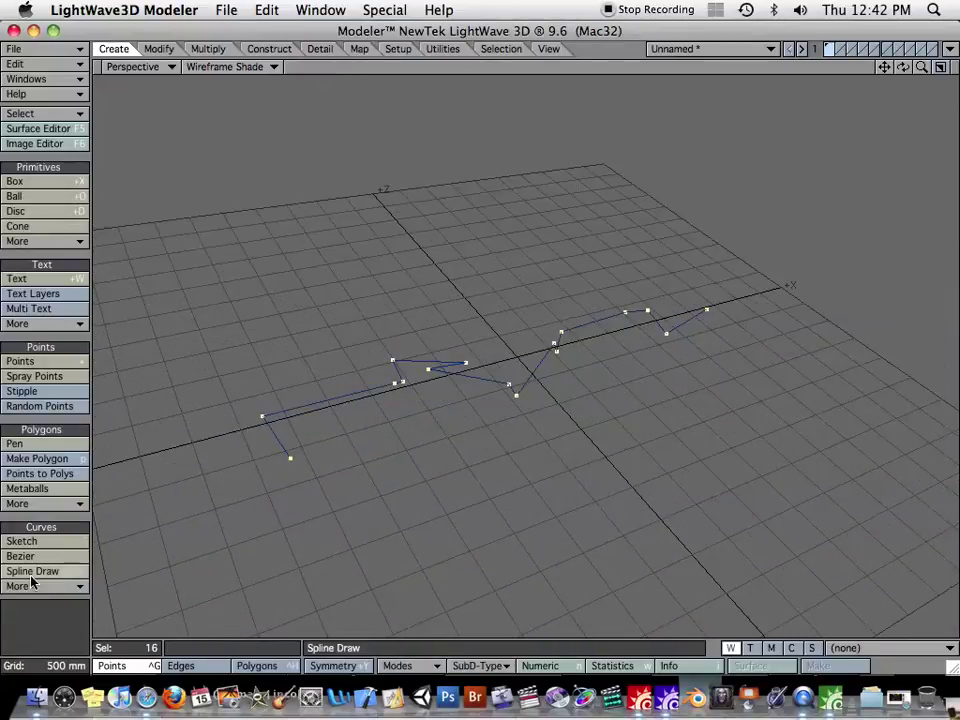
{"action": "left_click", "coordinate": [51, 602]}
{"action": "left_click_drag", "start_coordinate": [530, 420], "coordinate": [515, 377], "text": "alt"}
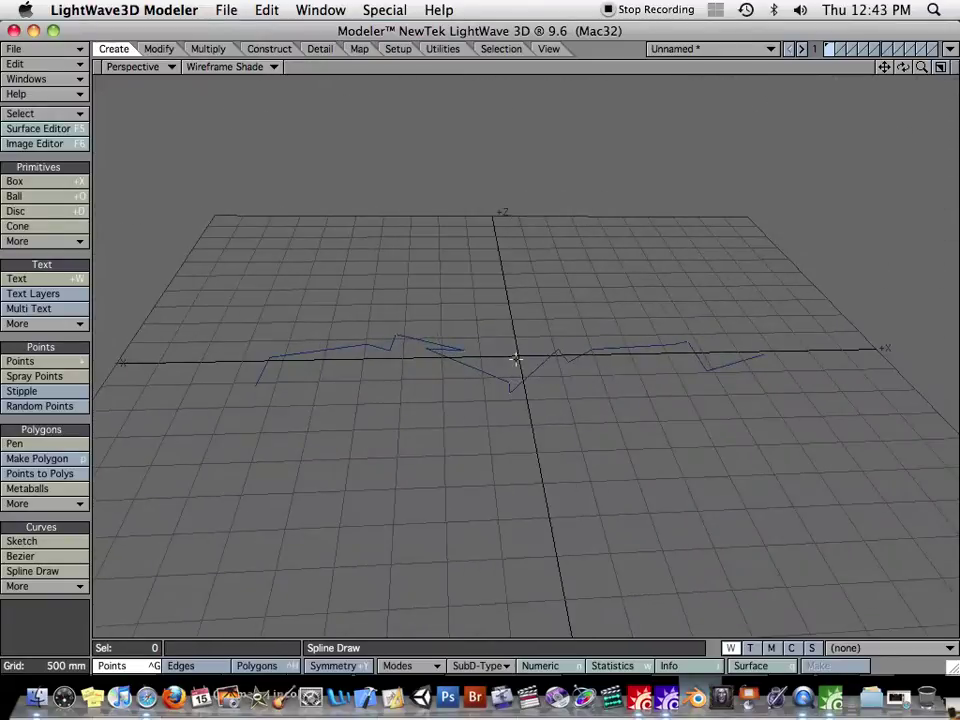
Set the Default surface's color to the Aqua crayon in the Surface Editor
{"action": "key", "text": "F5"}
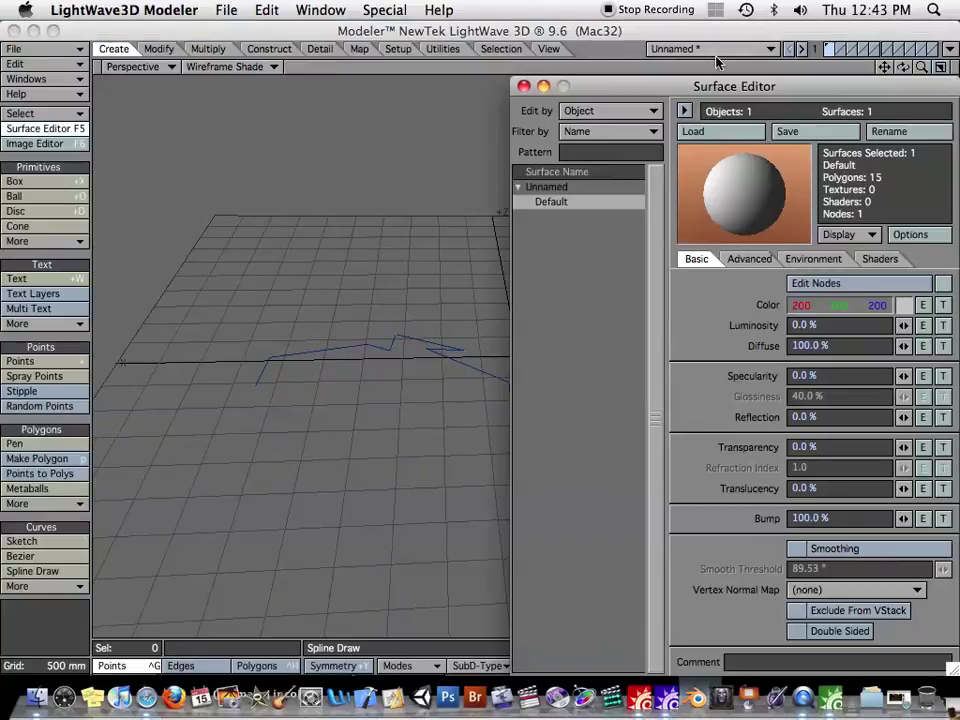
{"action": "left_click_drag", "start_coordinate": [698, 90], "coordinate": [686, 35]}
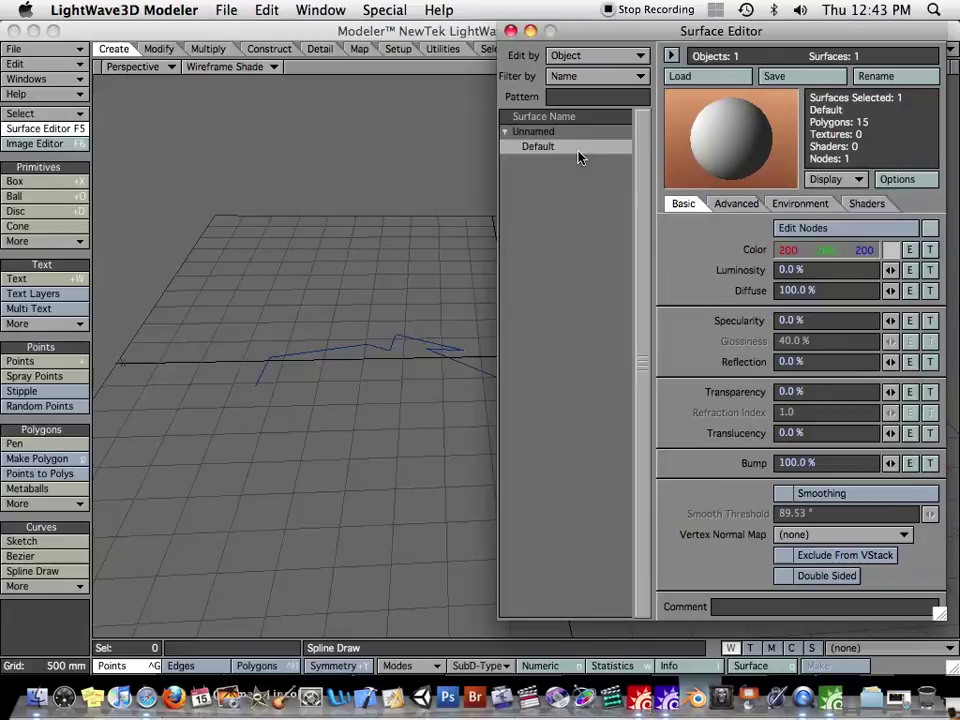
{"action": "left_click", "coordinate": [889, 250]}
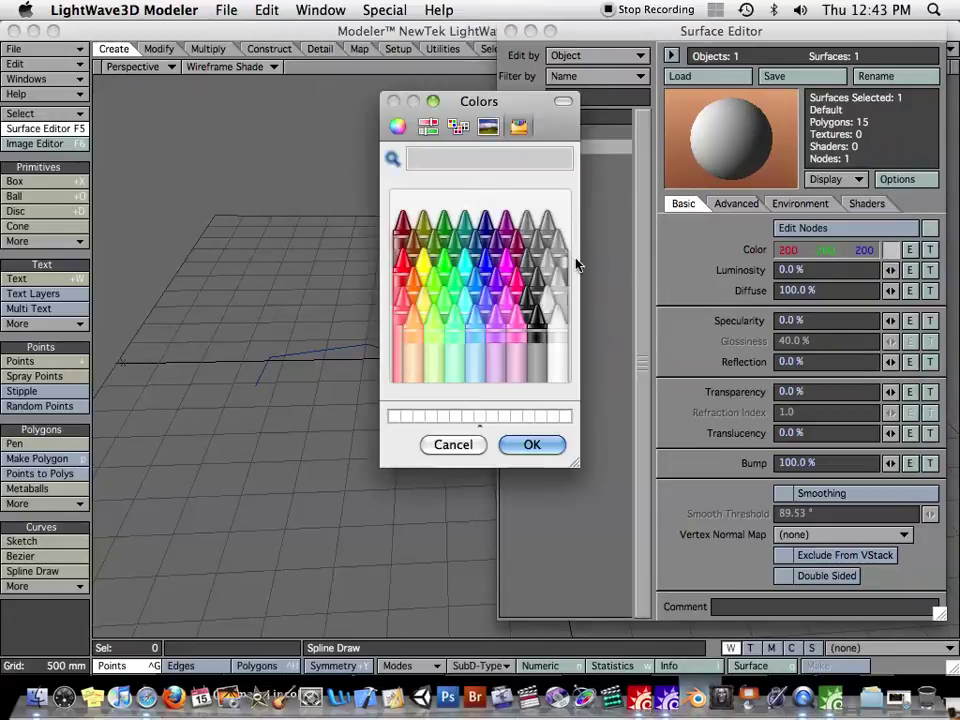
{"action": "left_click", "coordinate": [487, 268]}
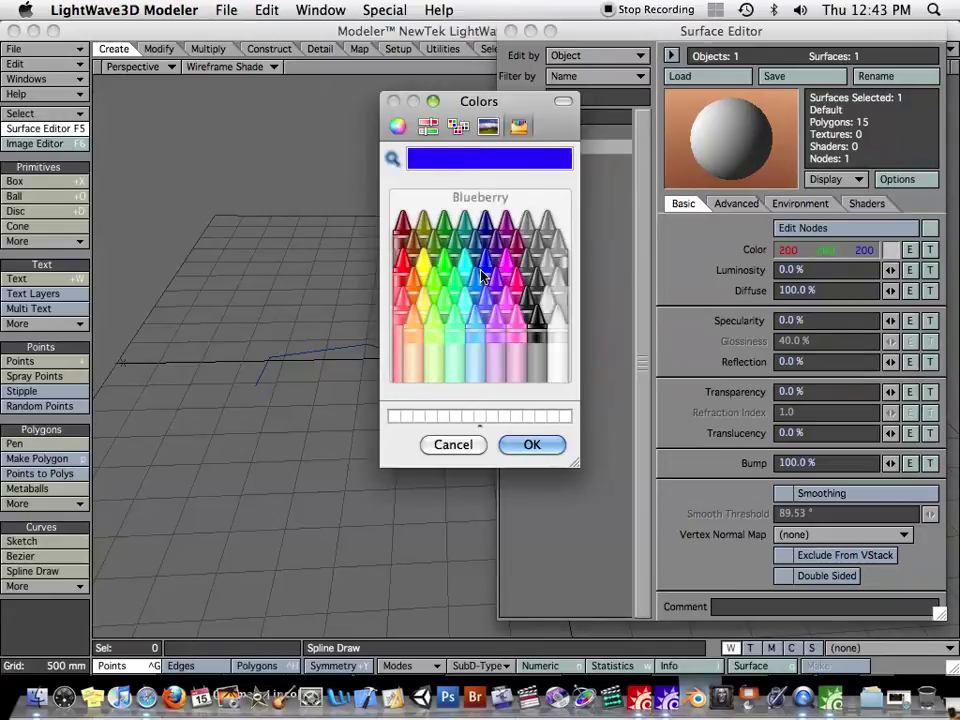
{"action": "left_click", "coordinate": [490, 270]}
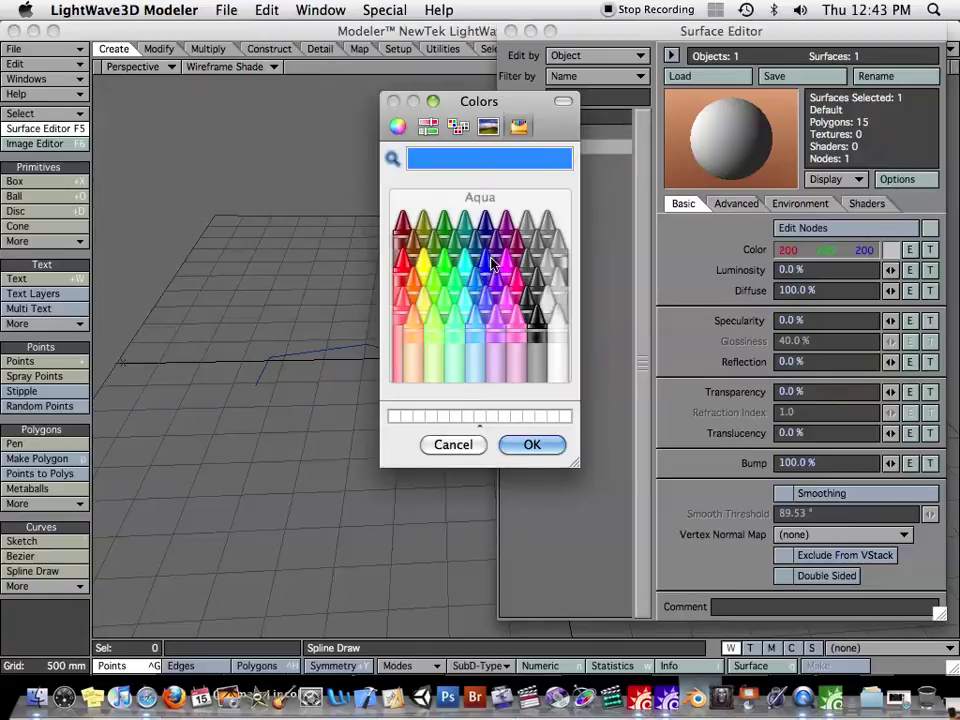
{"action": "left_click", "coordinate": [553, 449]}
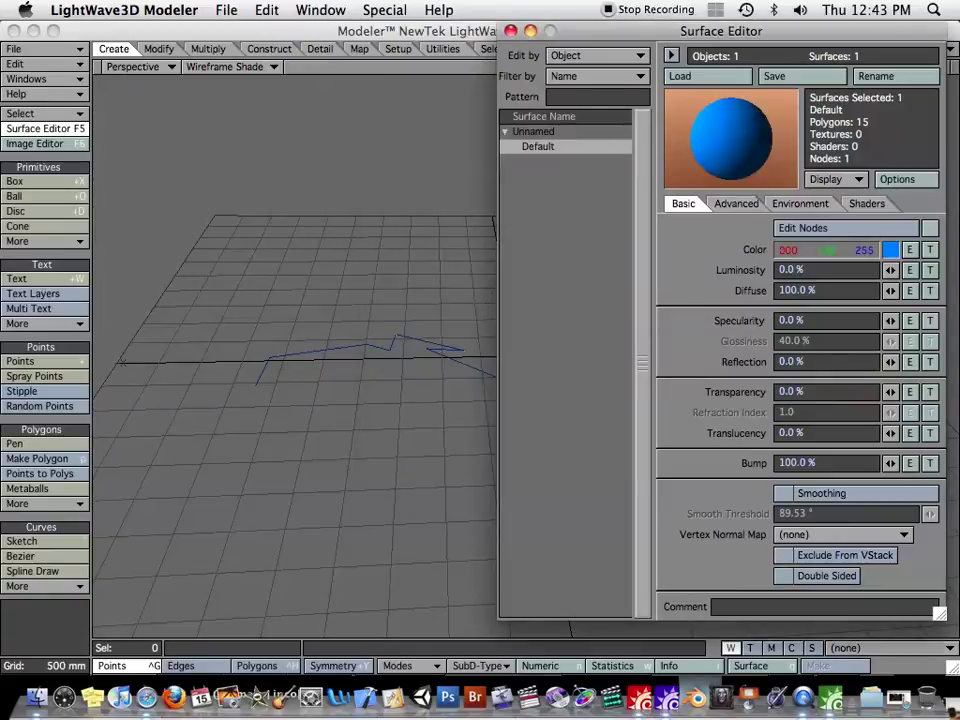
Add a texture to the Default surface's Luminosity channel with the layer type Procedural Texture
{"action": "left_click", "coordinate": [929, 270]}
{"action": "left_click", "coordinate": [679, 113]}
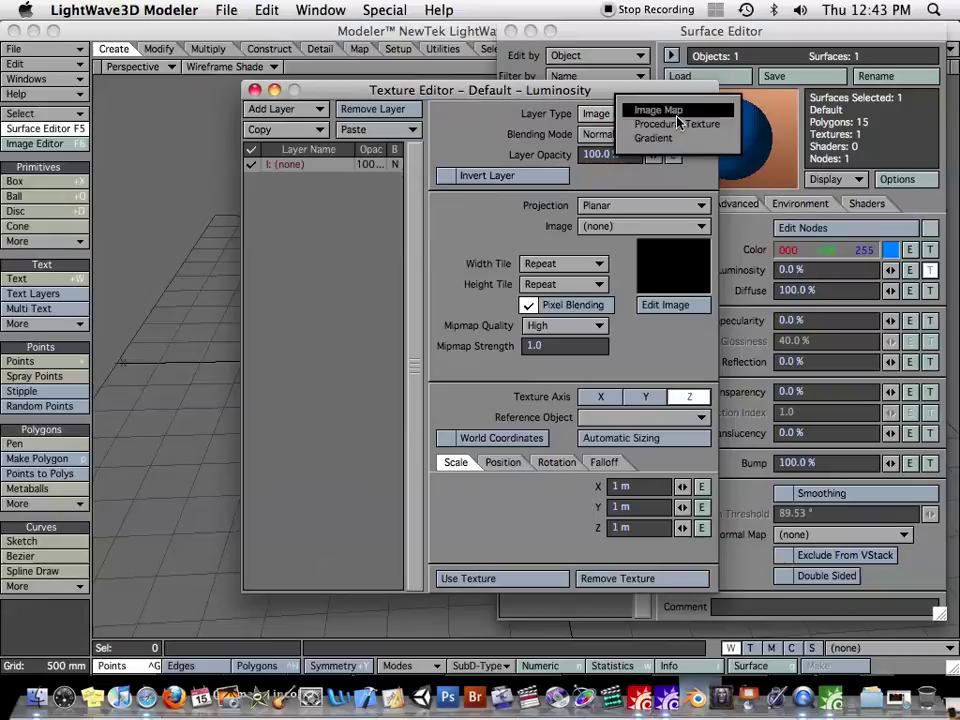
{"action": "left_click", "coordinate": [673, 122]}
{"action": "left_click_drag", "start_coordinate": [567, 97], "coordinate": [537, 103]}
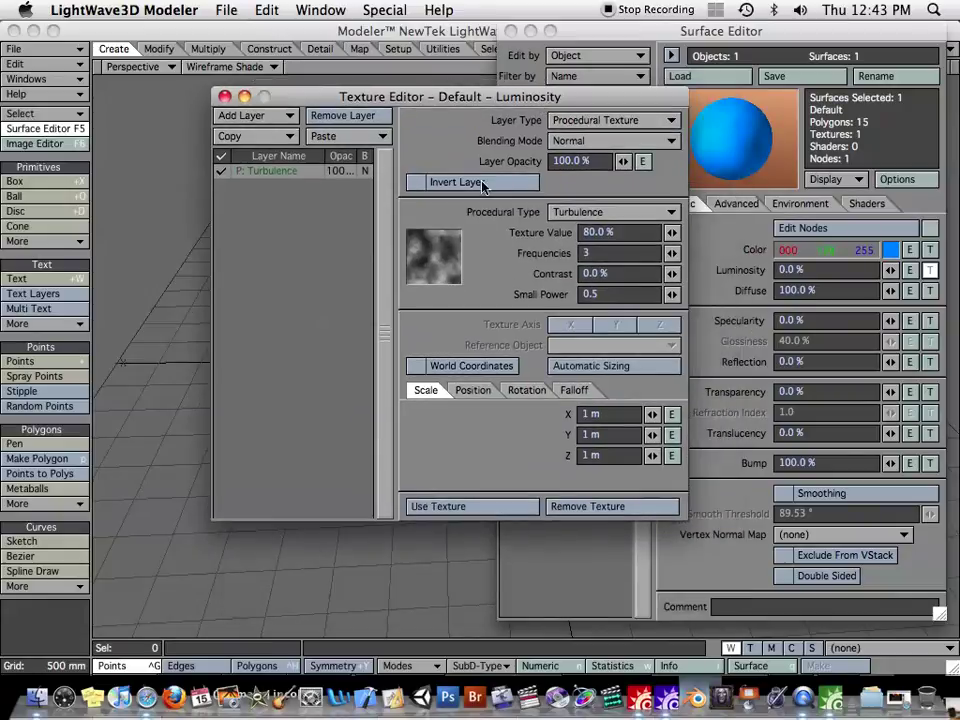
Try the luminosity texture's Turbulence layer with 89% contrast and a texture value of 125%
{"action": "left_click_drag", "start_coordinate": [671, 232], "coordinate": [690, 232]}
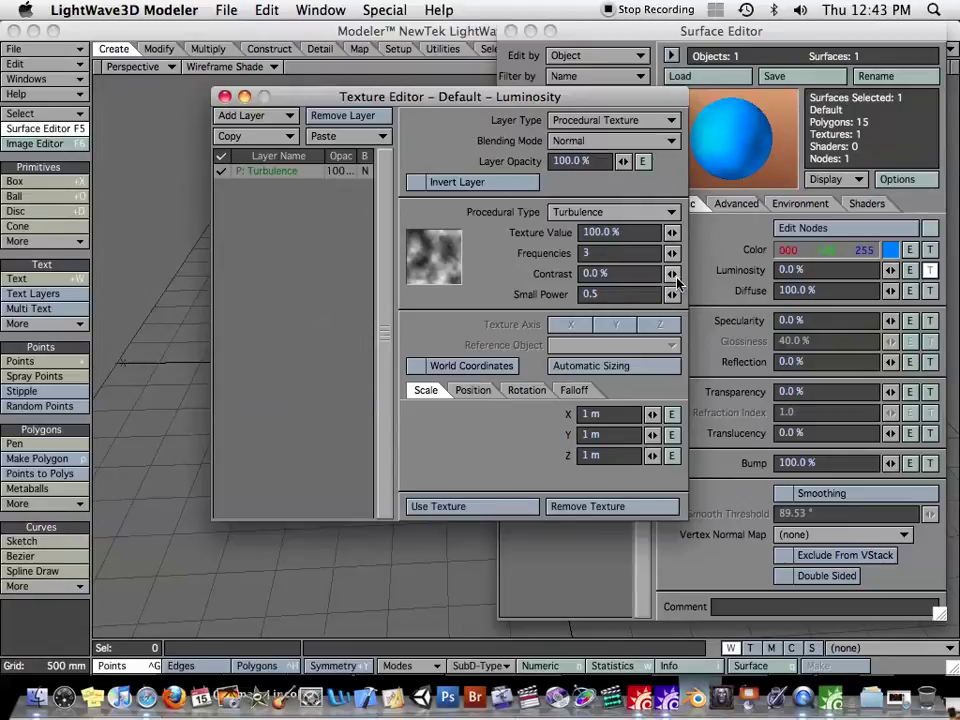
{"action": "left_click_drag", "start_coordinate": [671, 273], "coordinate": [759, 273]}
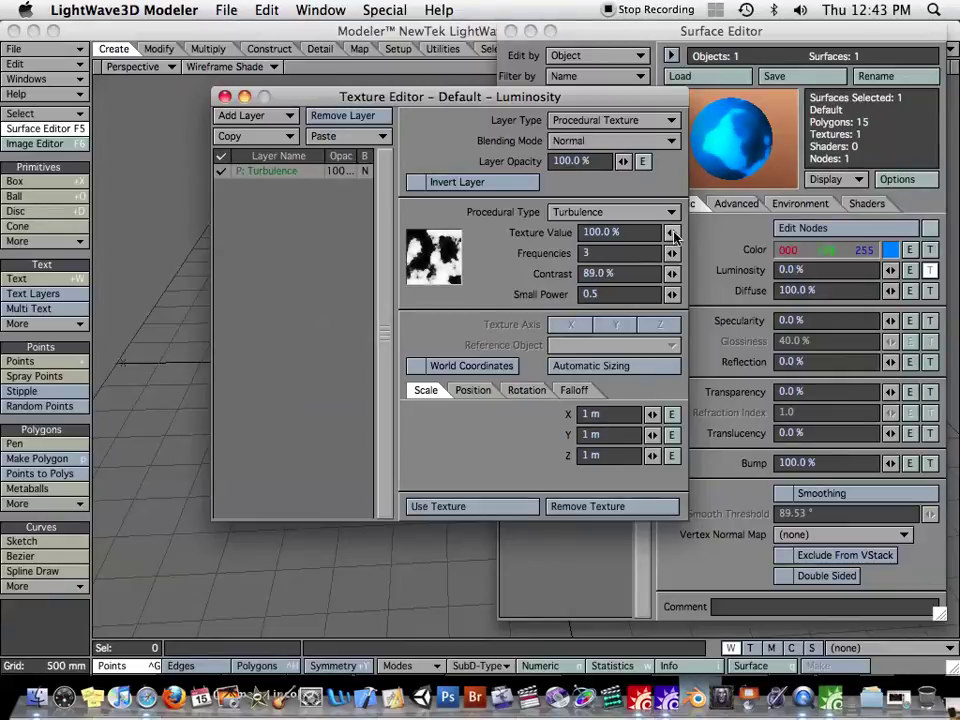
{"action": "left_click_drag", "start_coordinate": [671, 232], "coordinate": [658, 232]}
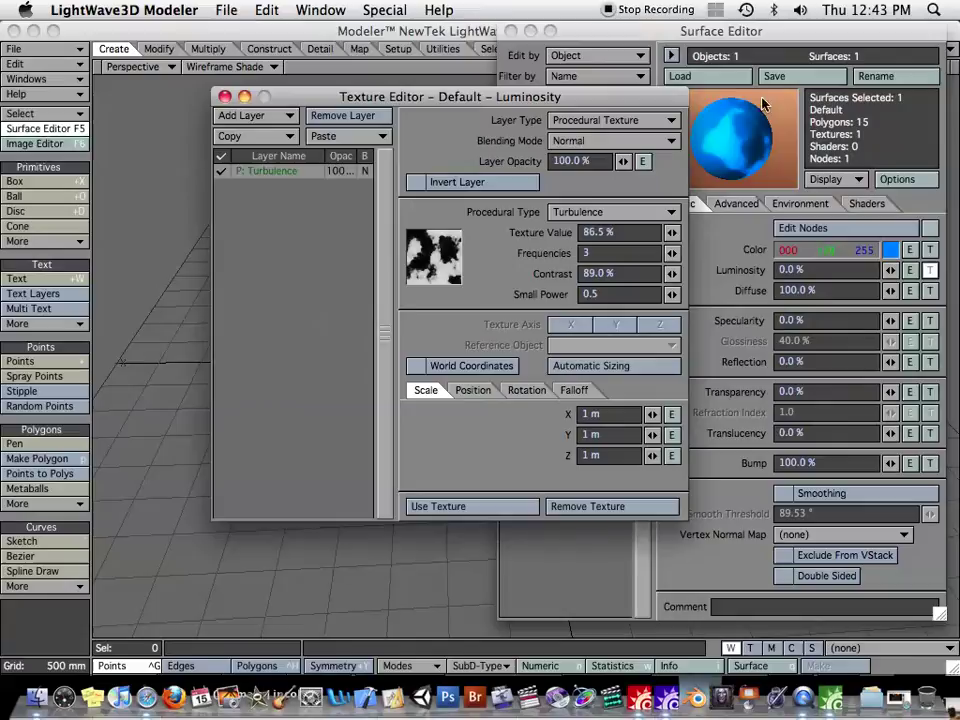
{"action": "left_click_drag", "start_coordinate": [627, 95], "coordinate": [568, 98]}
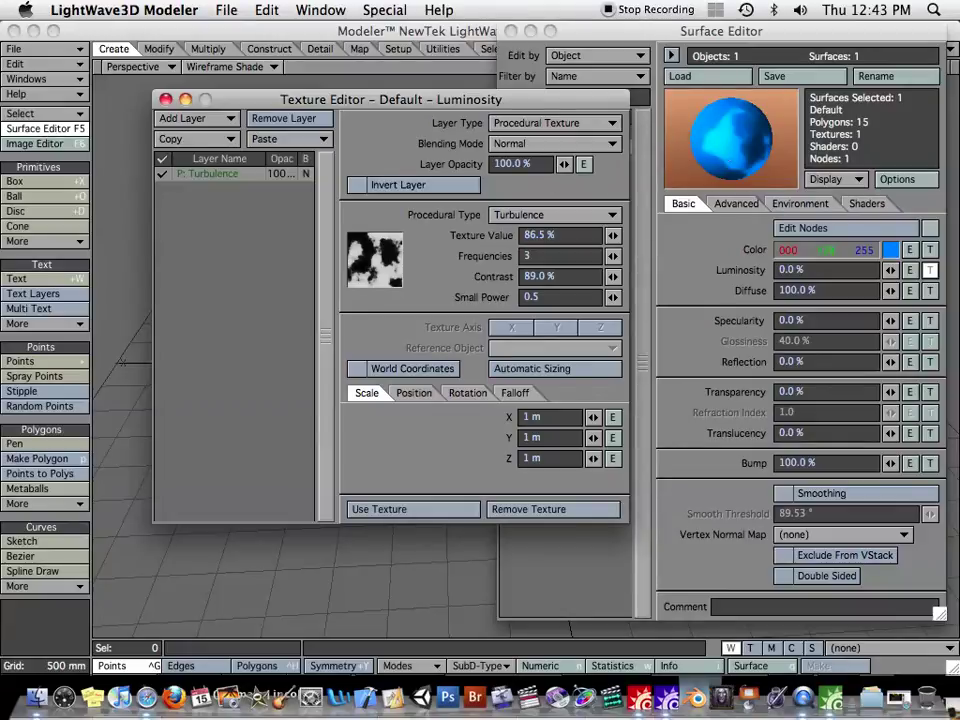
{"action": "left_click", "coordinate": [550, 235]}
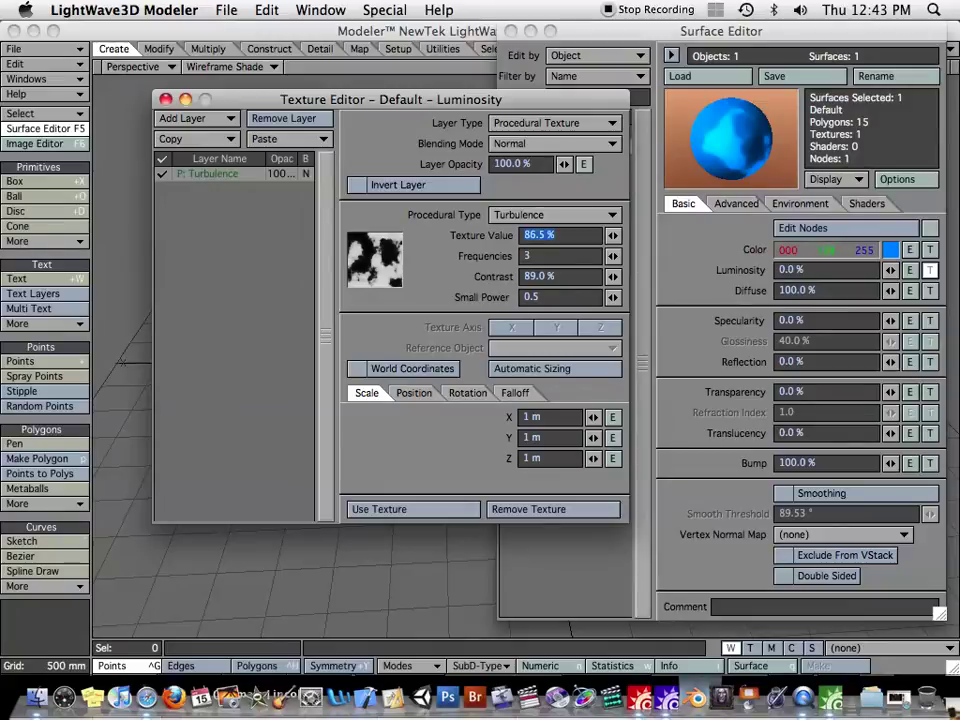
{"action": "type", "text": "125"}
{"action": "key", "text": "Return"}
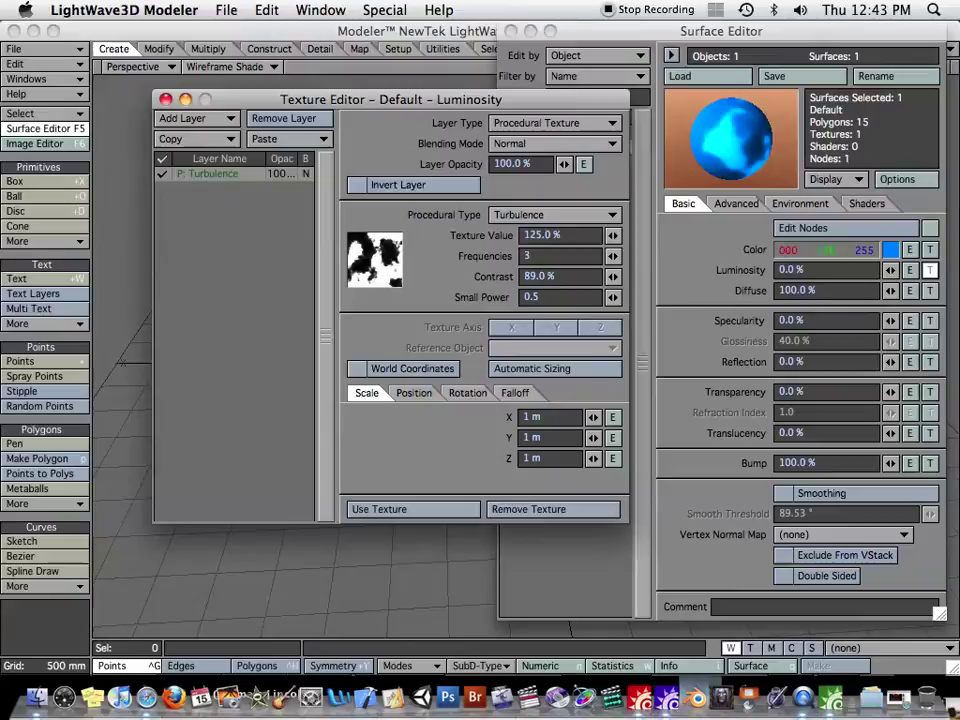
Set the Turbulence layer's texture value to 200% and contrast to 81%, and apply the luminosity texture
{"action": "left_click", "coordinate": [550, 235]}
{"action": "type", "text": "200"}
{"action": "key", "text": "Return"}
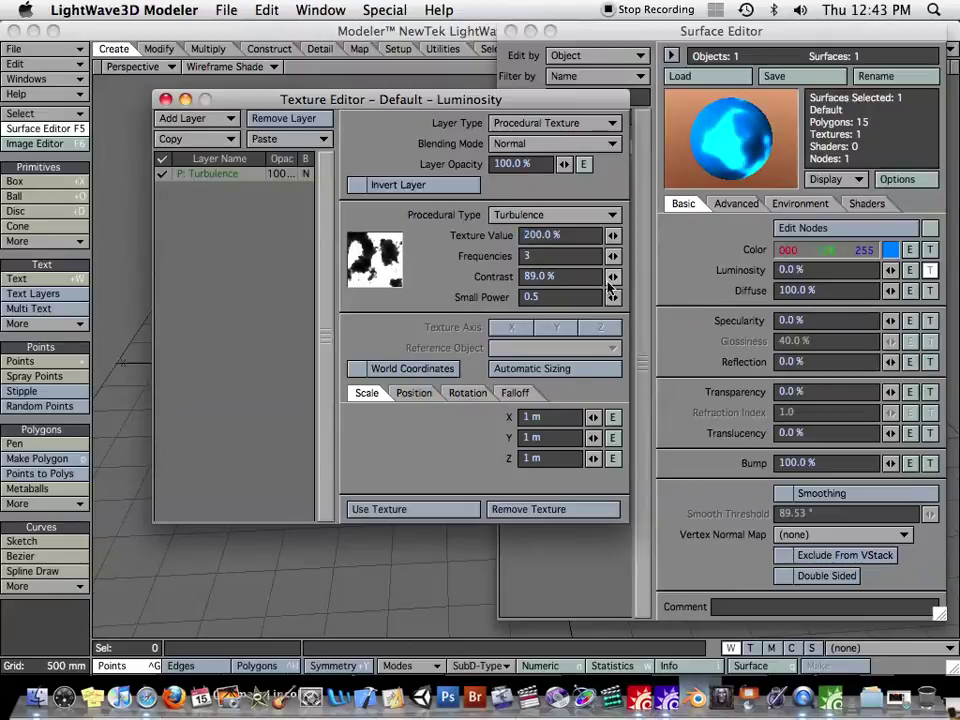
{"action": "left_click_drag", "start_coordinate": [612, 278], "coordinate": [602, 278]}
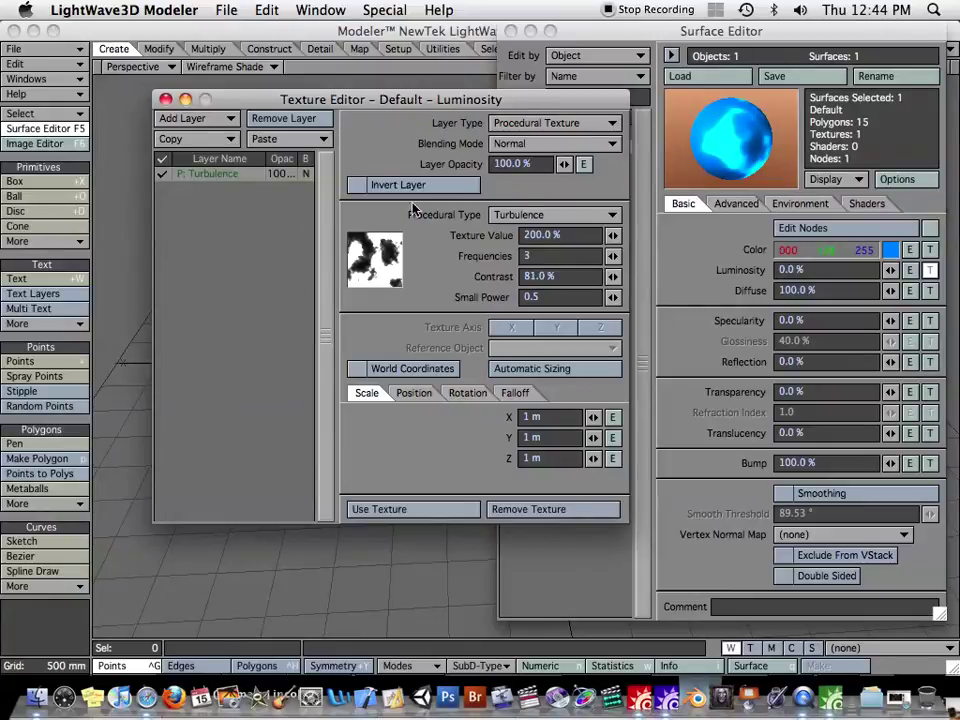
{"action": "left_click", "coordinate": [443, 506]}
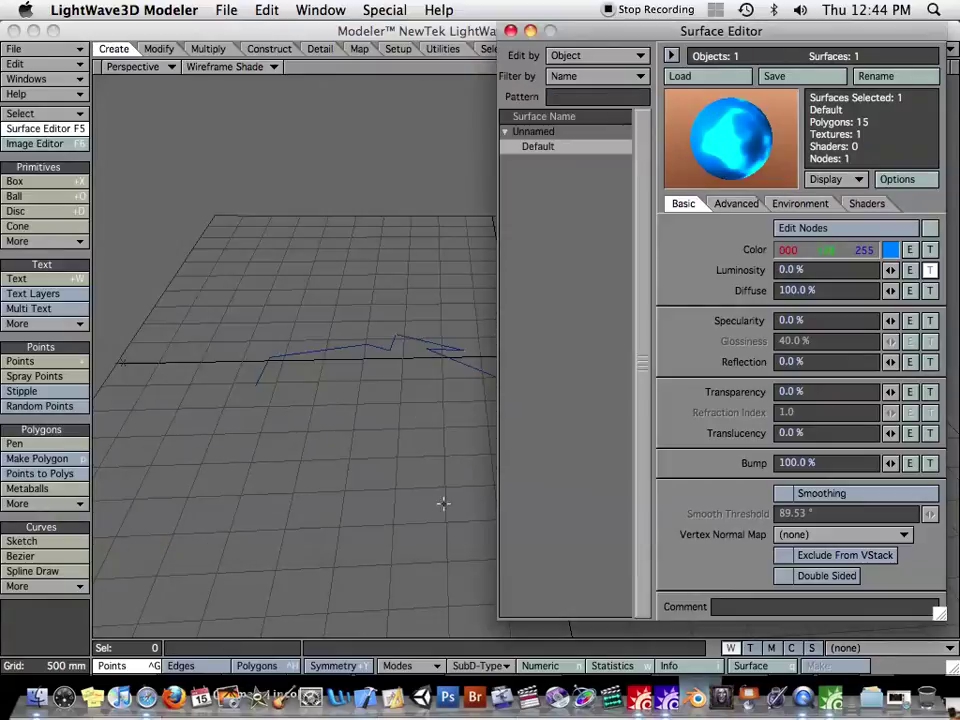
Set the Default surface's Glow Intensity to 200% and close the Surface Editor
{"action": "left_click", "coordinate": [733, 204]}
{"action": "left_click_drag", "start_coordinate": [906, 300], "coordinate": [912, 300]}
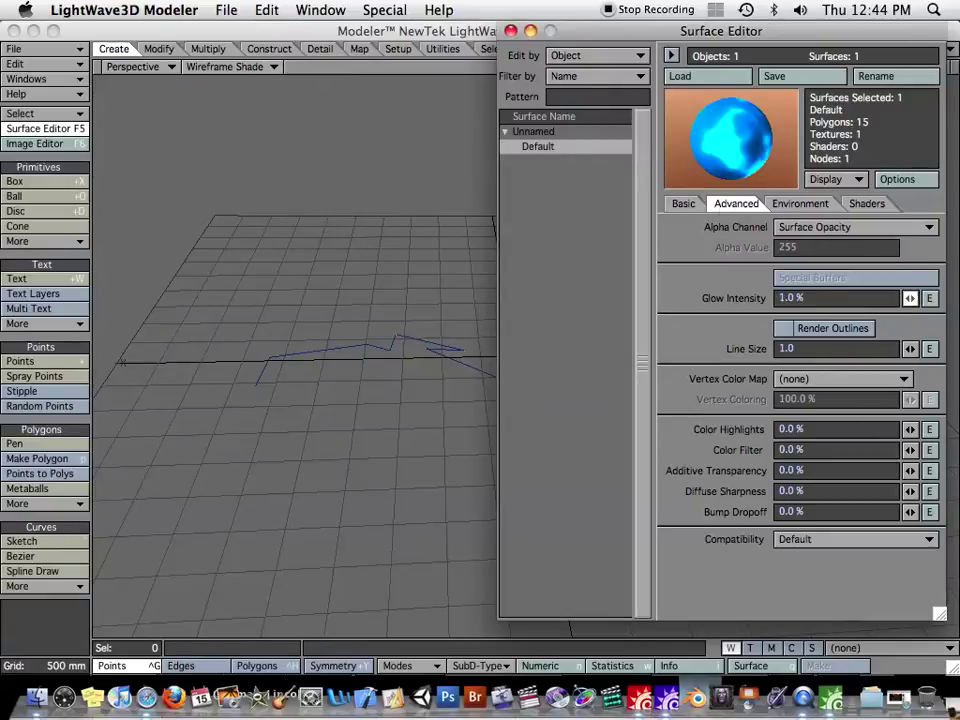
{"action": "left_click_drag", "start_coordinate": [822, 298], "coordinate": [718, 298]}
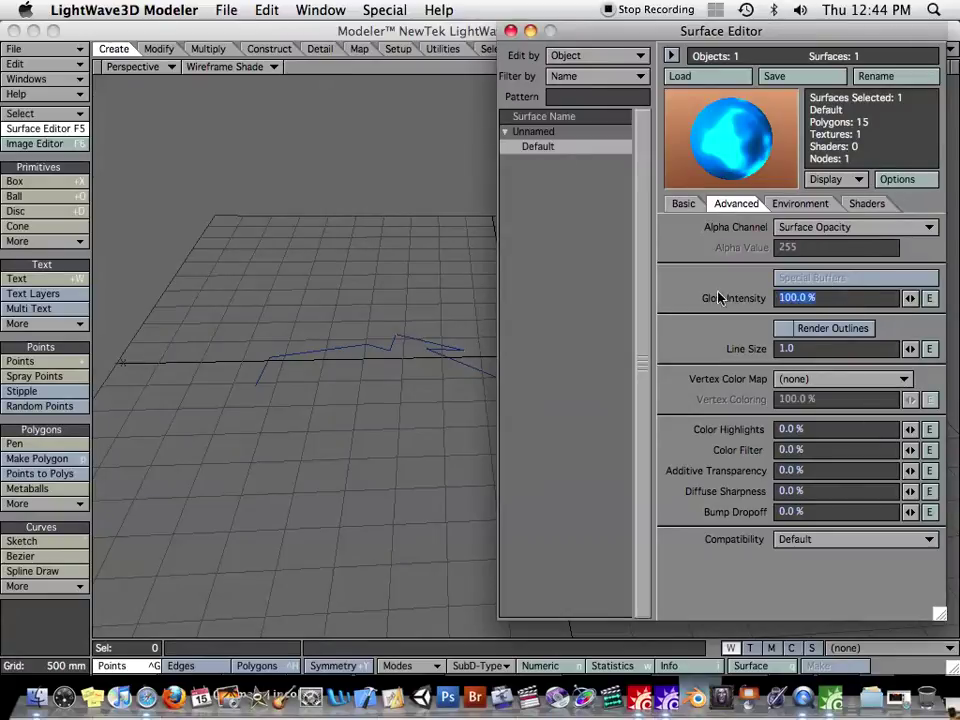
{"action": "type", "text": "200"}
{"action": "key", "text": "Return"}
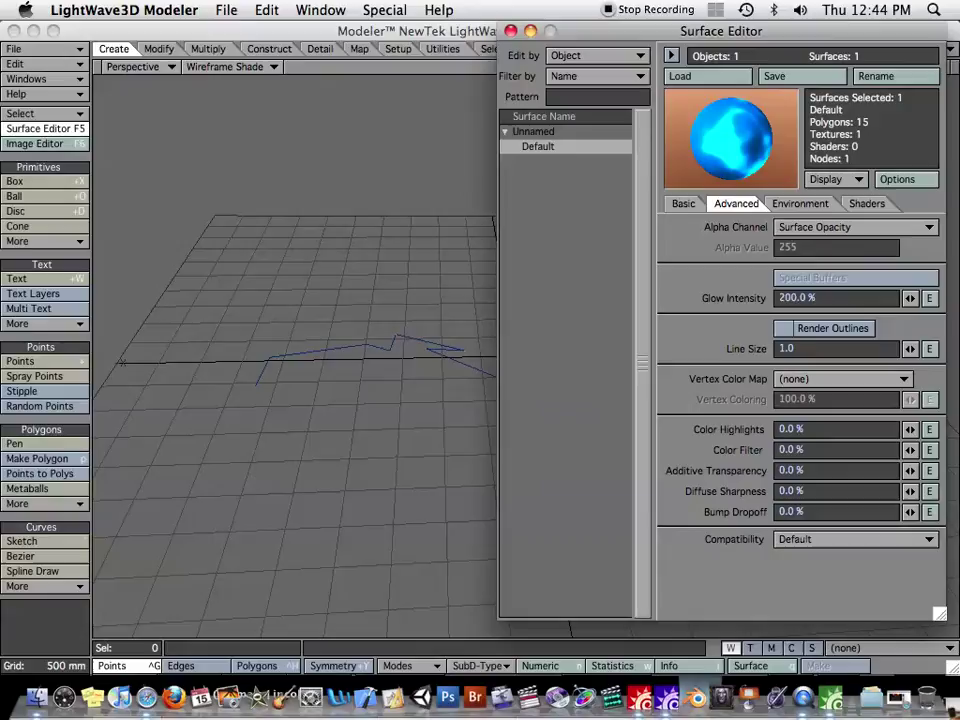
{"action": "left_click_drag", "start_coordinate": [758, 30], "coordinate": [754, 33]}
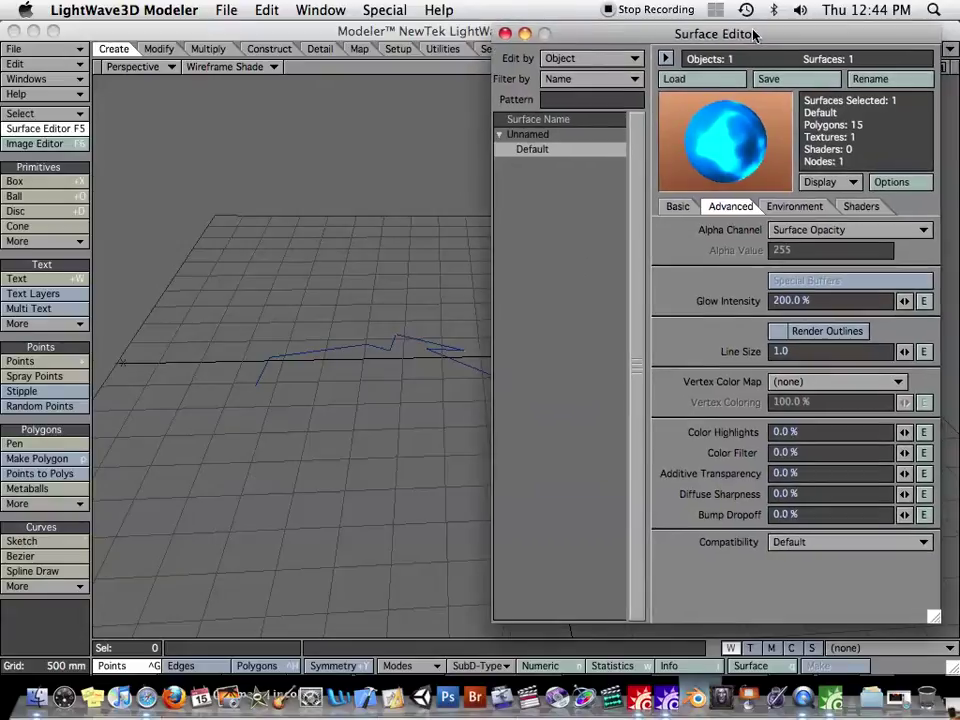
{"action": "left_click", "coordinate": [506, 34]}
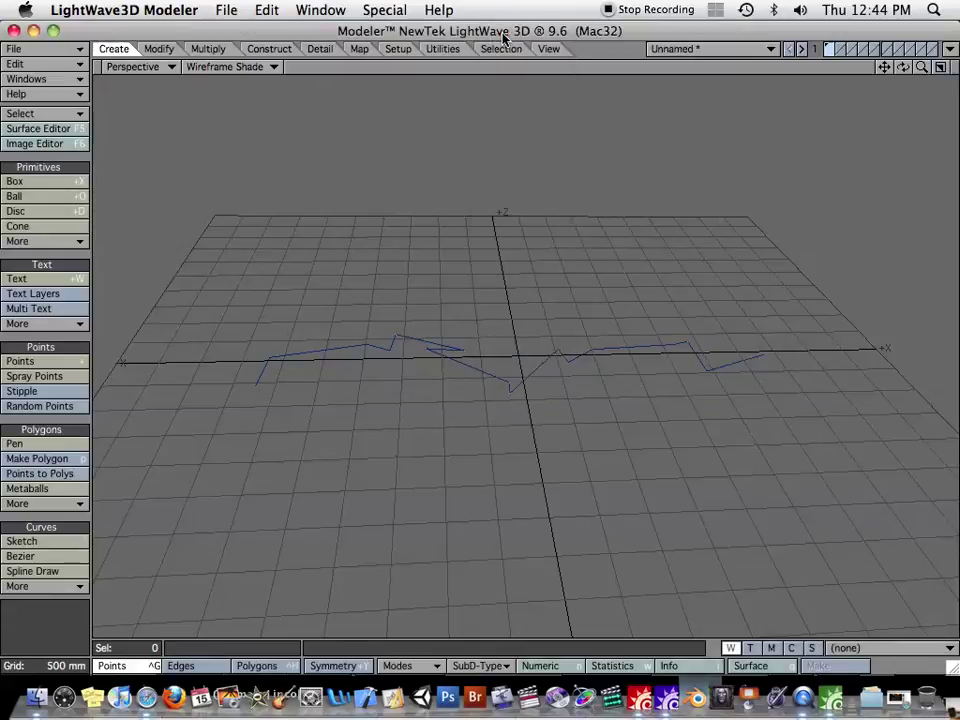
Save the object to the Desktop as Lightning and send it to Layout
{"action": "left_click", "coordinate": [38, 50]}
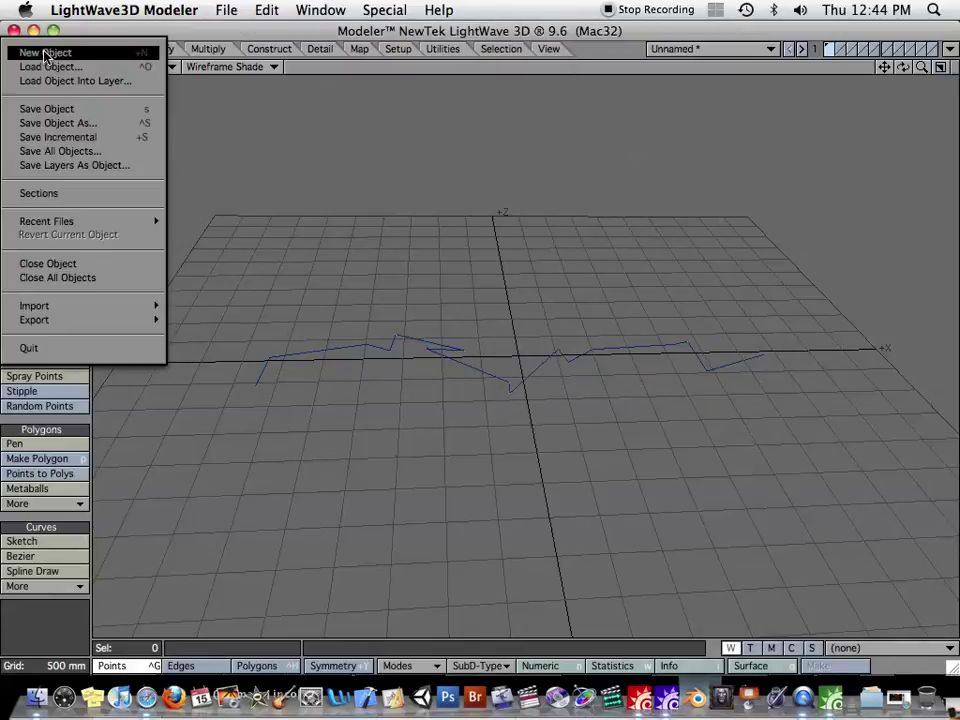
{"action": "left_click", "coordinate": [57, 108]}
{"action": "scroll", "coordinate": [282, 330], "scroll_direction": "down", "scroll_amount": 3}
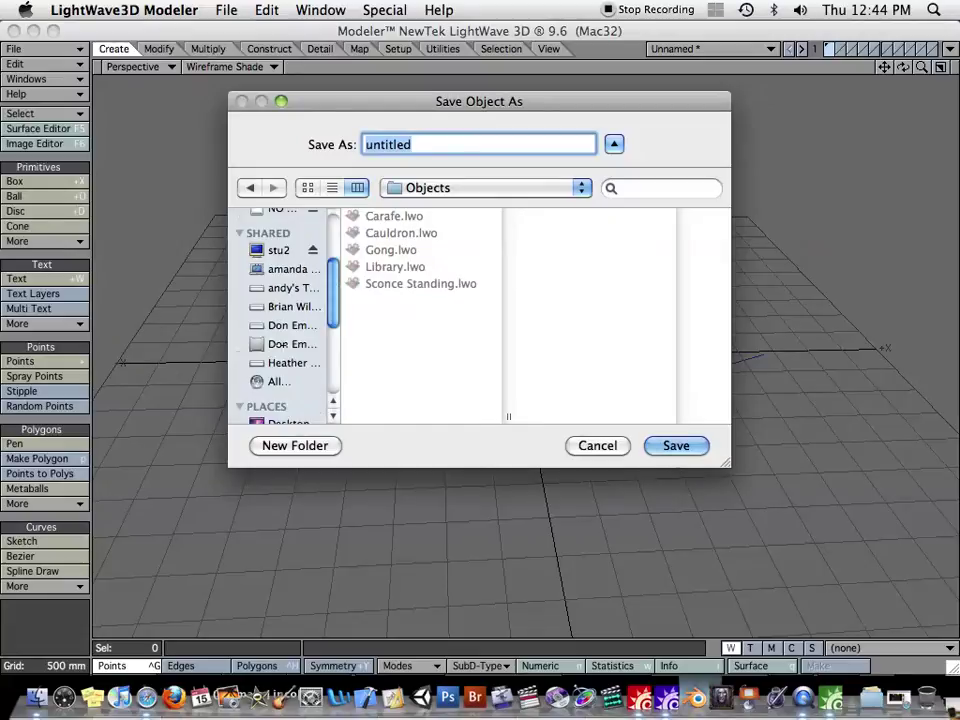
{"action": "scroll", "coordinate": [281, 330], "scroll_direction": "up", "scroll_amount": 3}
{"action": "left_click", "coordinate": [287, 241]}
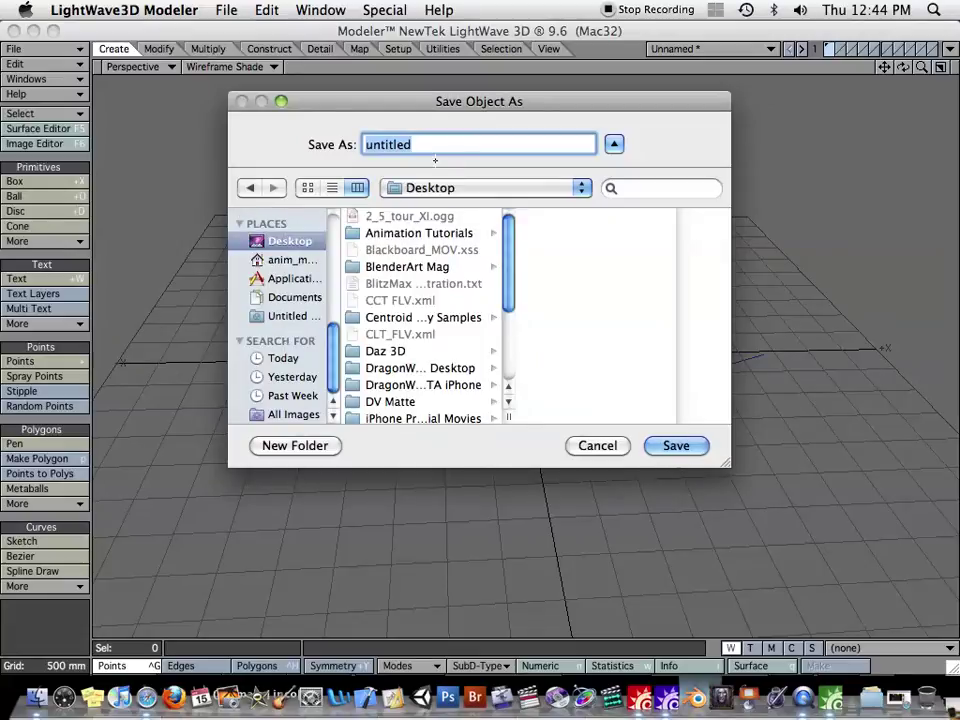
{"action": "type", "text": "Lightning"}
{"action": "key", "text": "Return"}
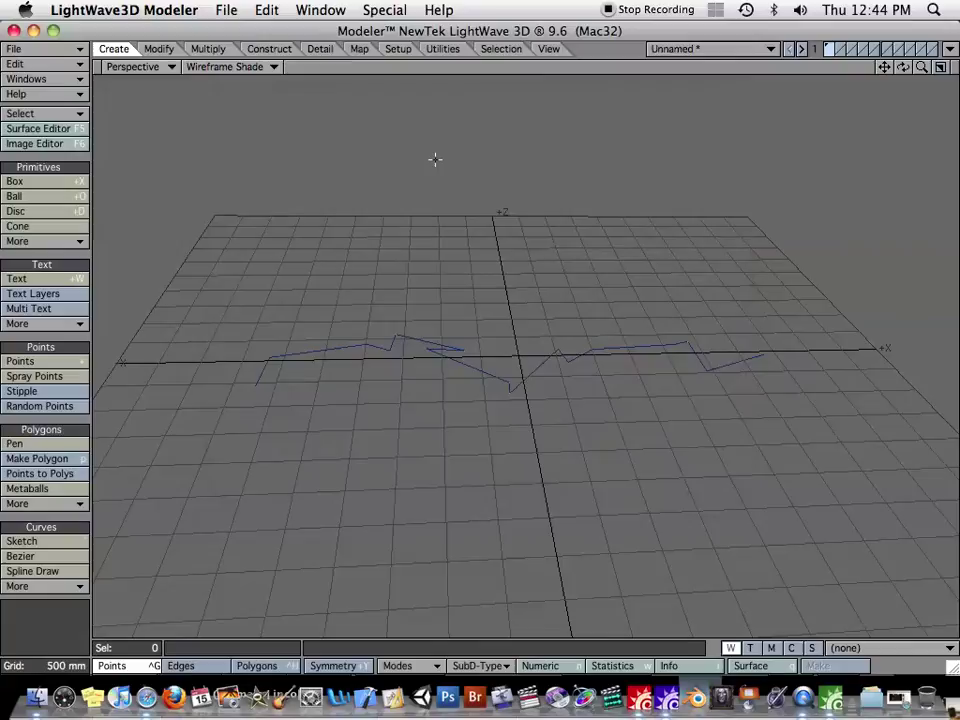
{"action": "left_click", "coordinate": [949, 49]}
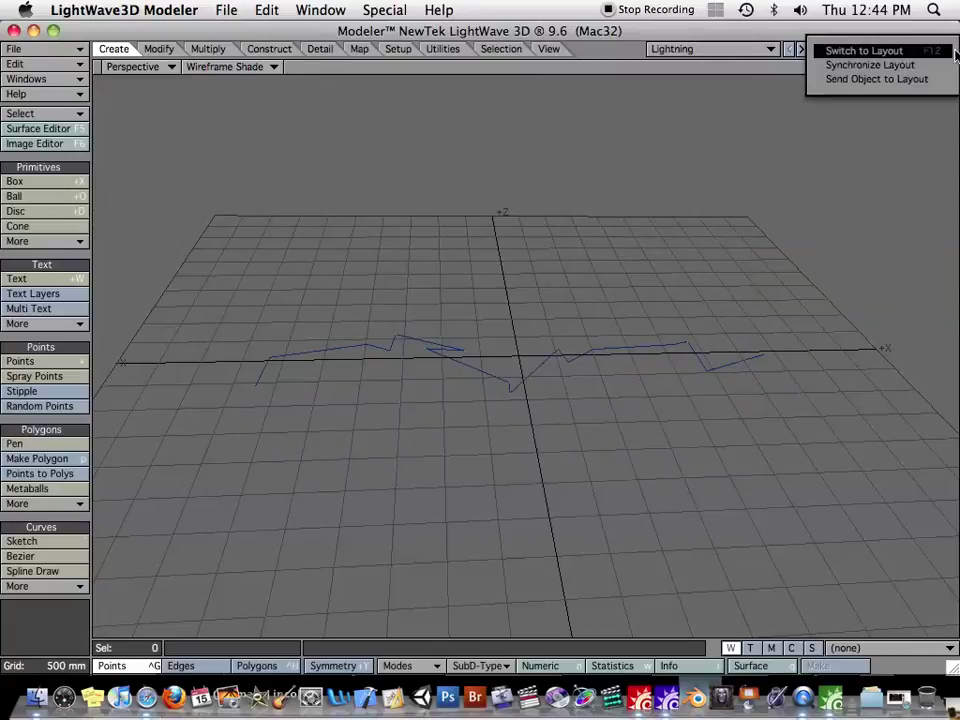
{"action": "left_click", "coordinate": [866, 79]}
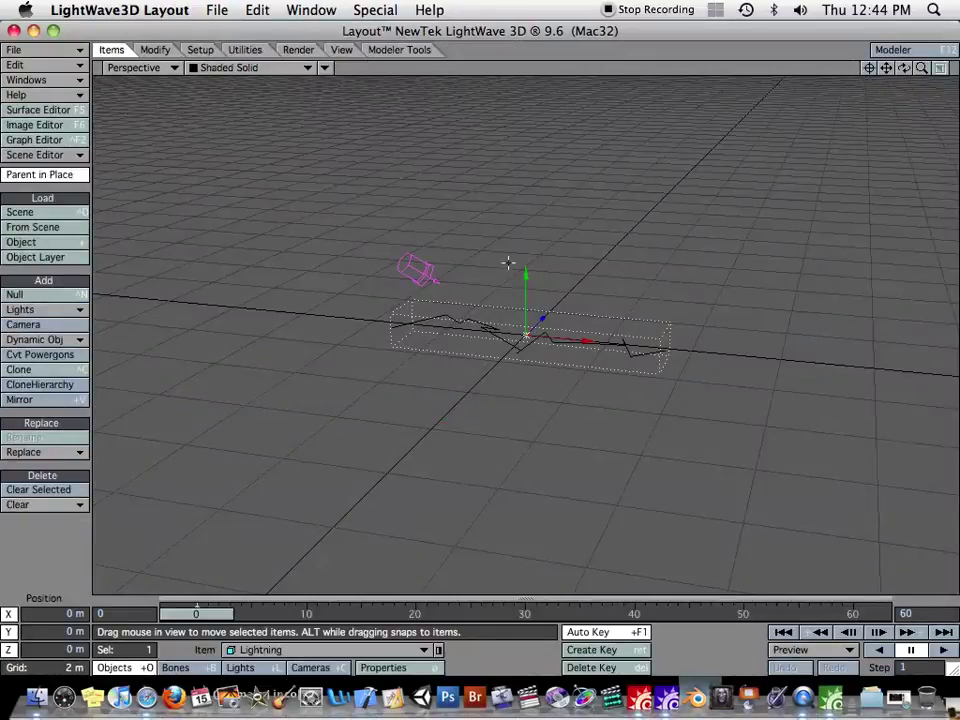
Render frame 0 of the lightning from the camera view, inspect the image and close it
{"action": "key", "text": "6"}
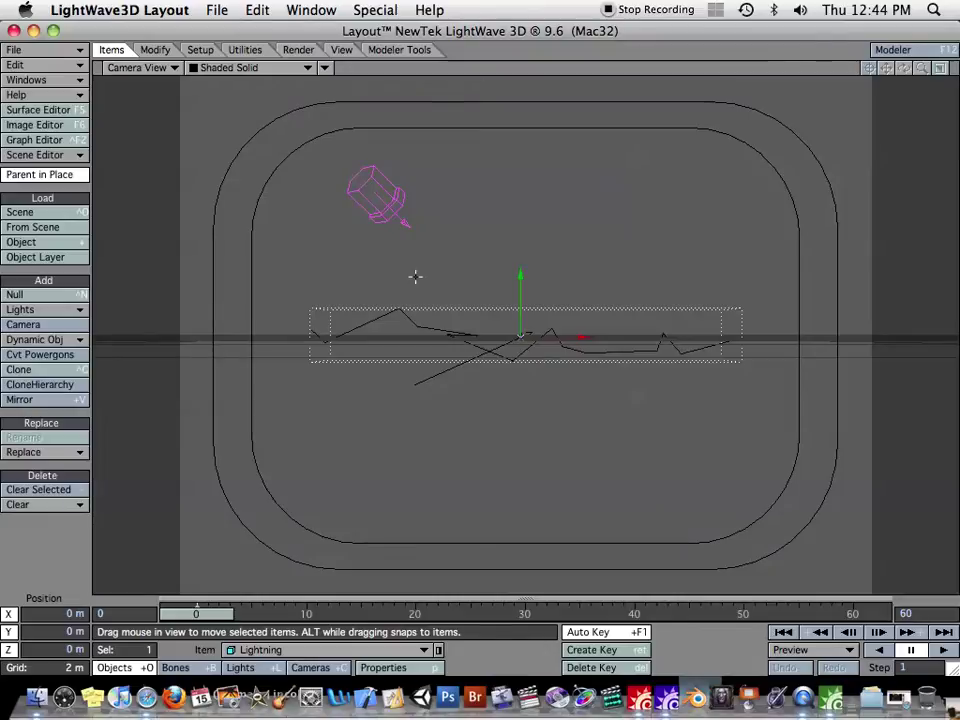
{"action": "key", "text": "F9"}
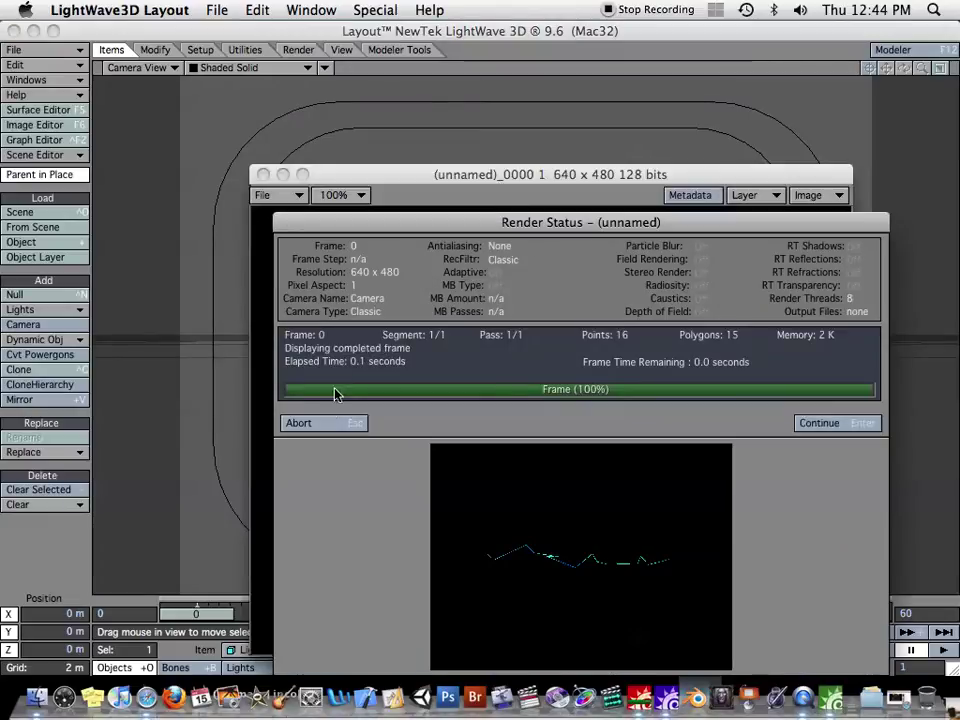
{"action": "left_click", "coordinate": [334, 422]}
{"action": "left_click_drag", "start_coordinate": [446, 182], "coordinate": [388, 133]}
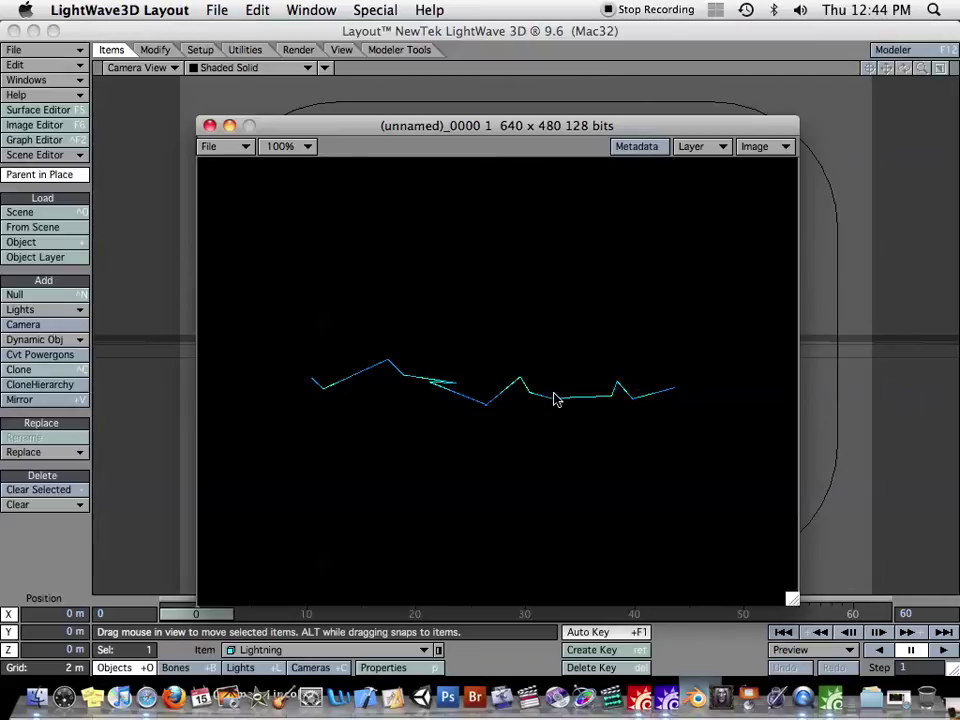
{"action": "left_click", "coordinate": [209, 125]}
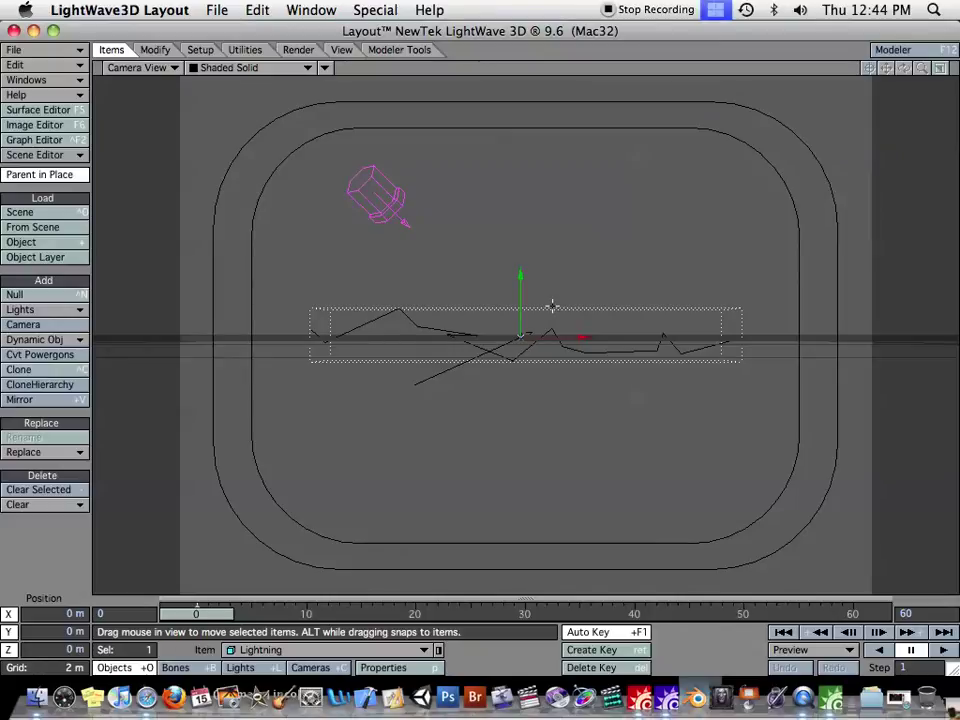
Enable Glow in the scene's image processing effects
{"action": "left_click_drag", "start_coordinate": [552, 306], "coordinate": [554, 303]}
{"action": "key", "text": "ctrl+F7"}
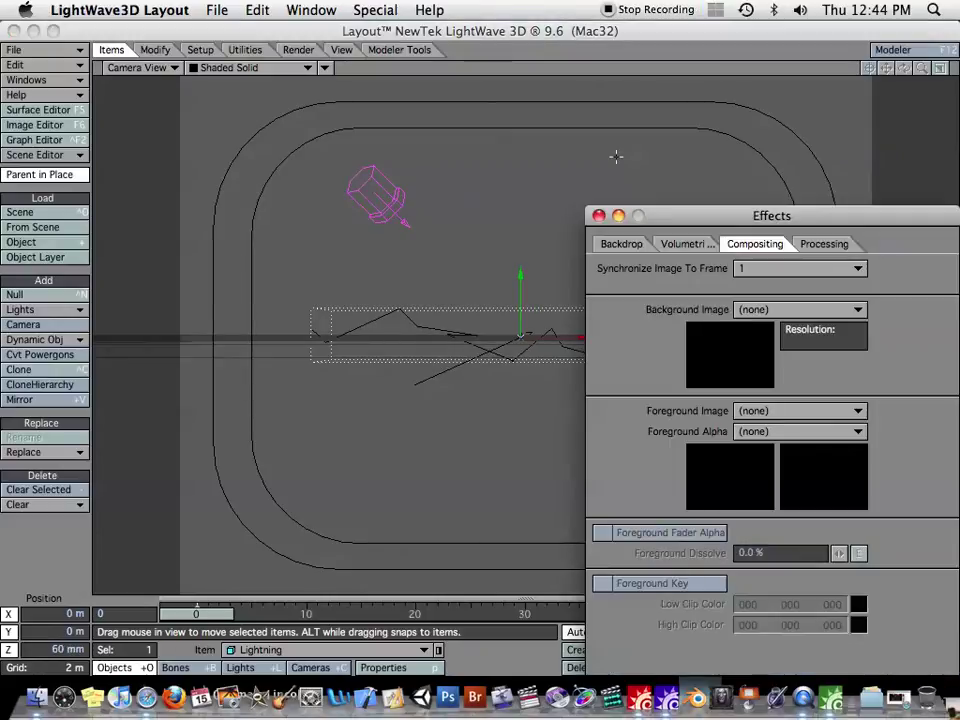
{"action": "left_click_drag", "start_coordinate": [755, 223], "coordinate": [702, 125]}
{"action": "left_click", "coordinate": [606, 153]}
{"action": "left_click", "coordinate": [614, 155]}
{"action": "left_click", "coordinate": [537, 316]}
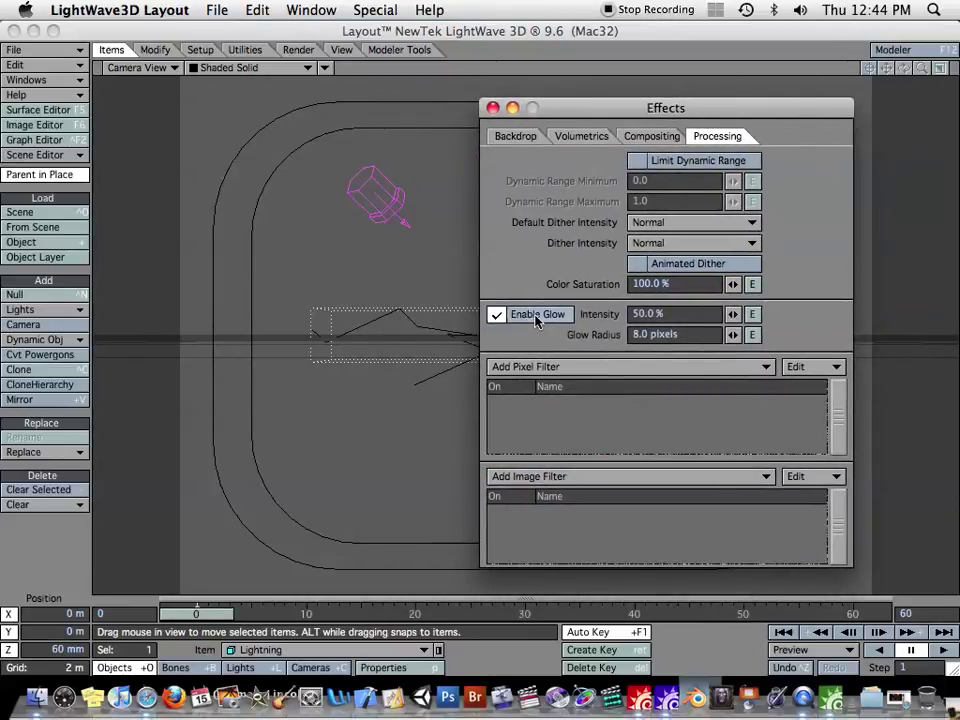
Set the scene glow's intensity to 100% and its radius to 12 pixels, and close the Effects settings
{"action": "left_click", "coordinate": [659, 314]}
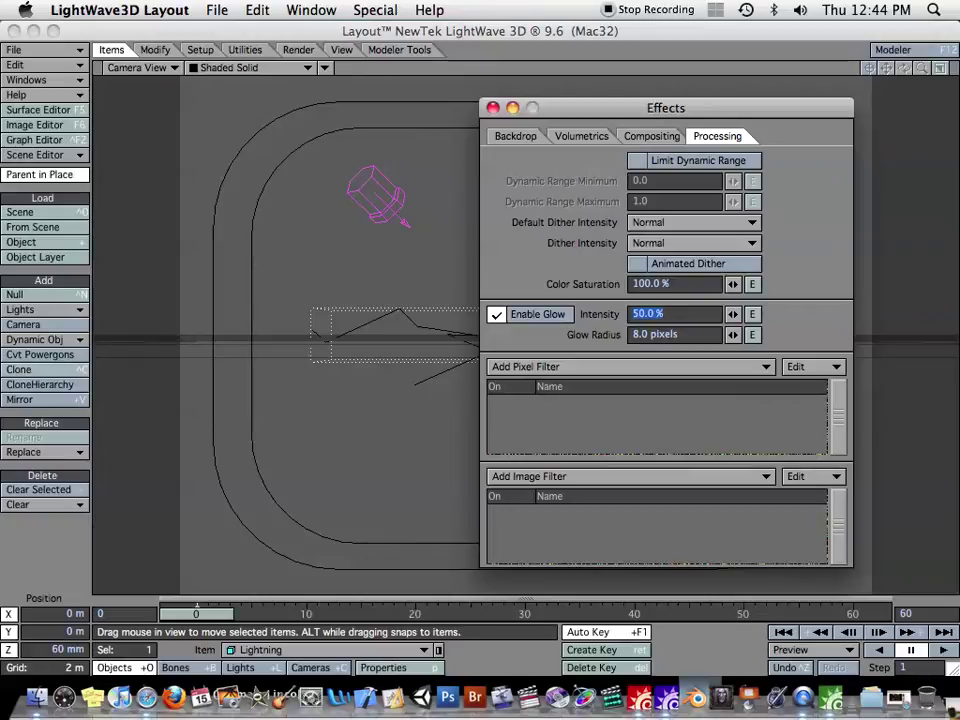
{"action": "type", "text": "100"}
{"action": "key", "text": "Return"}
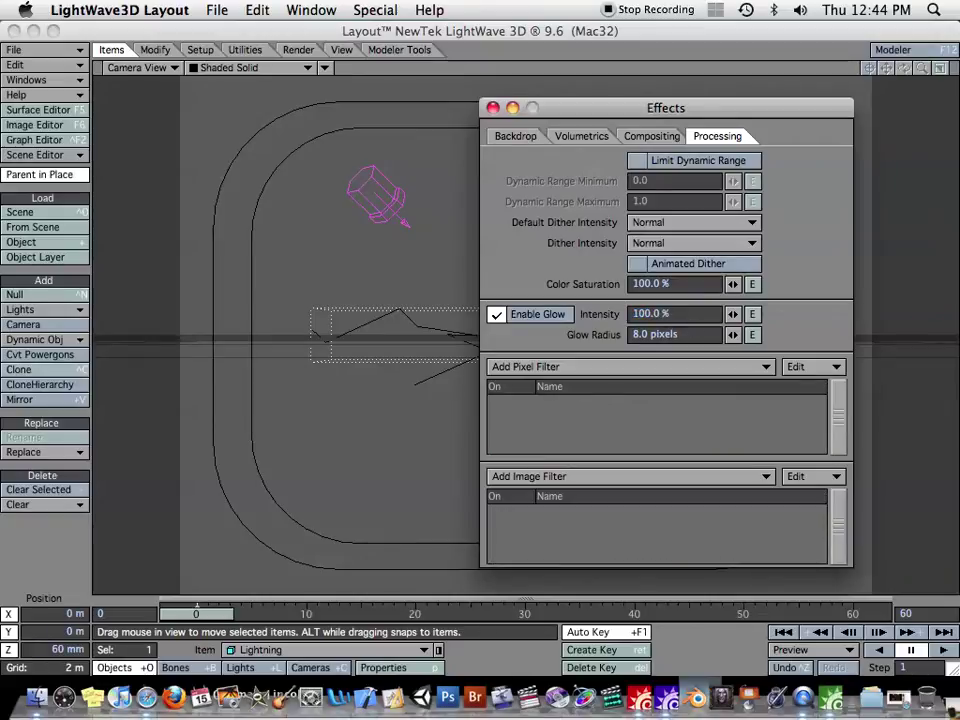
{"action": "key", "text": "Tab"}
{"action": "type", "text": "12"}
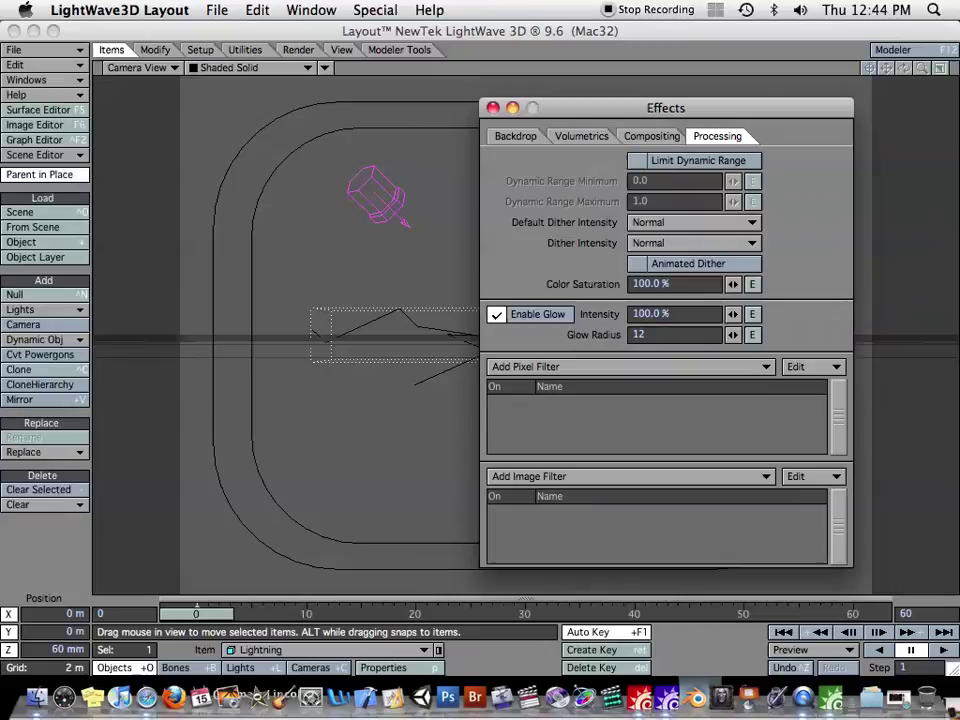
{"action": "key", "text": "Return"}
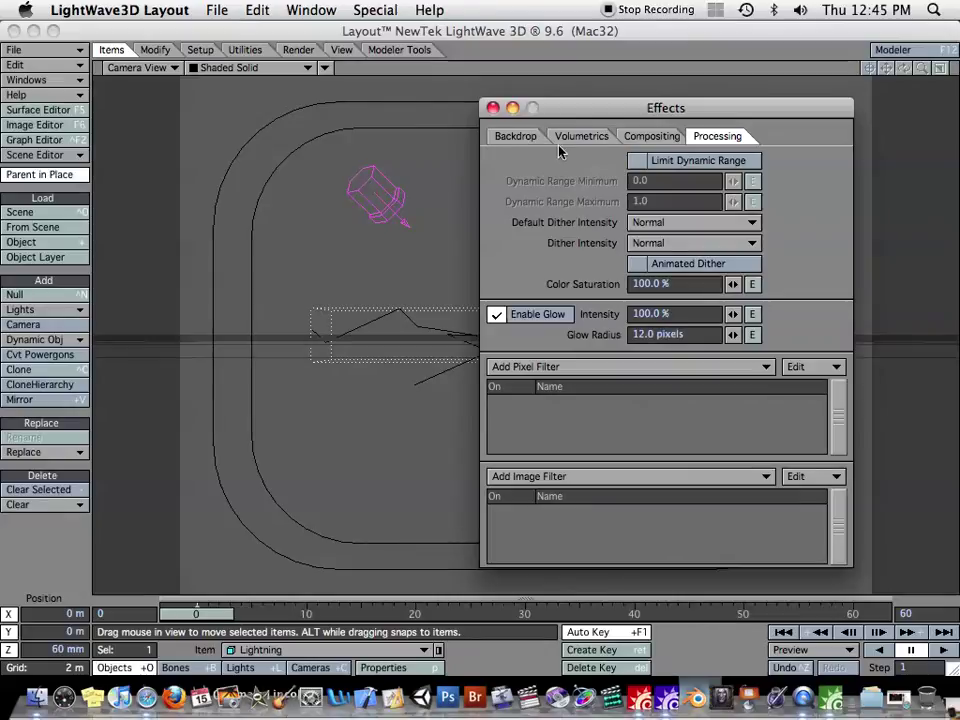
{"action": "left_click", "coordinate": [493, 109]}
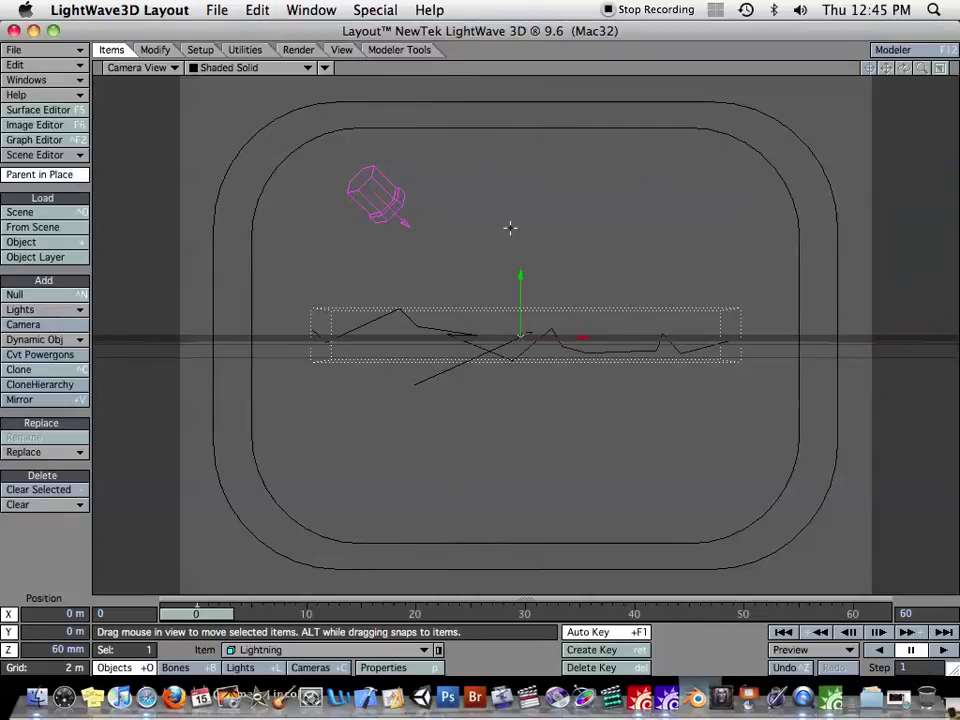
Render frame 0 again with the glow enabled, close the image and return to the perspective view
{"action": "key", "text": "F9"}
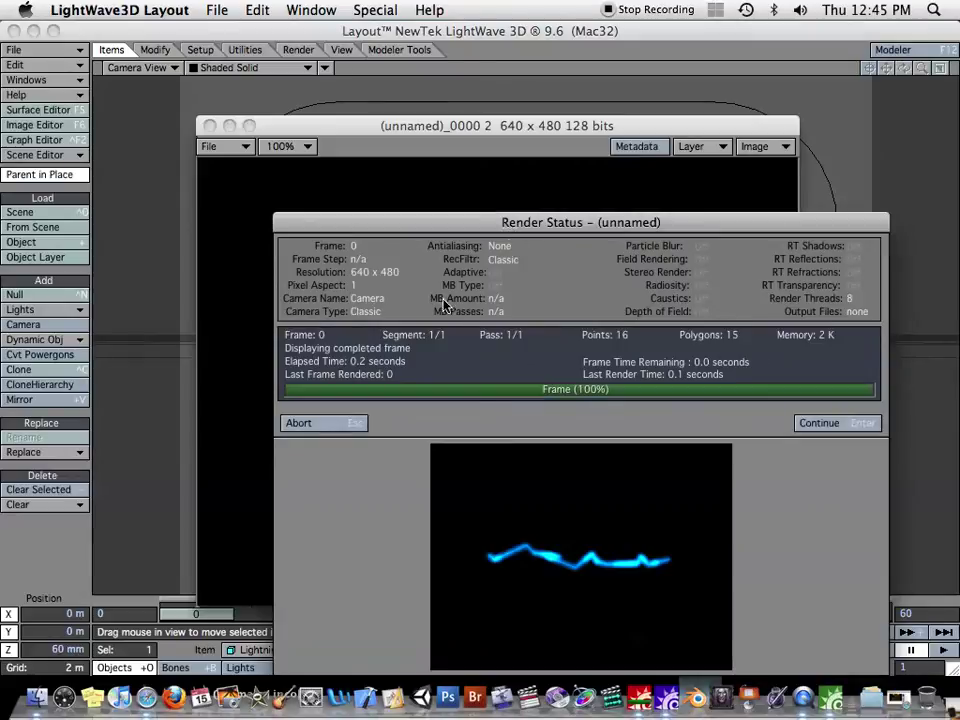
{"action": "left_click", "coordinate": [328, 424]}
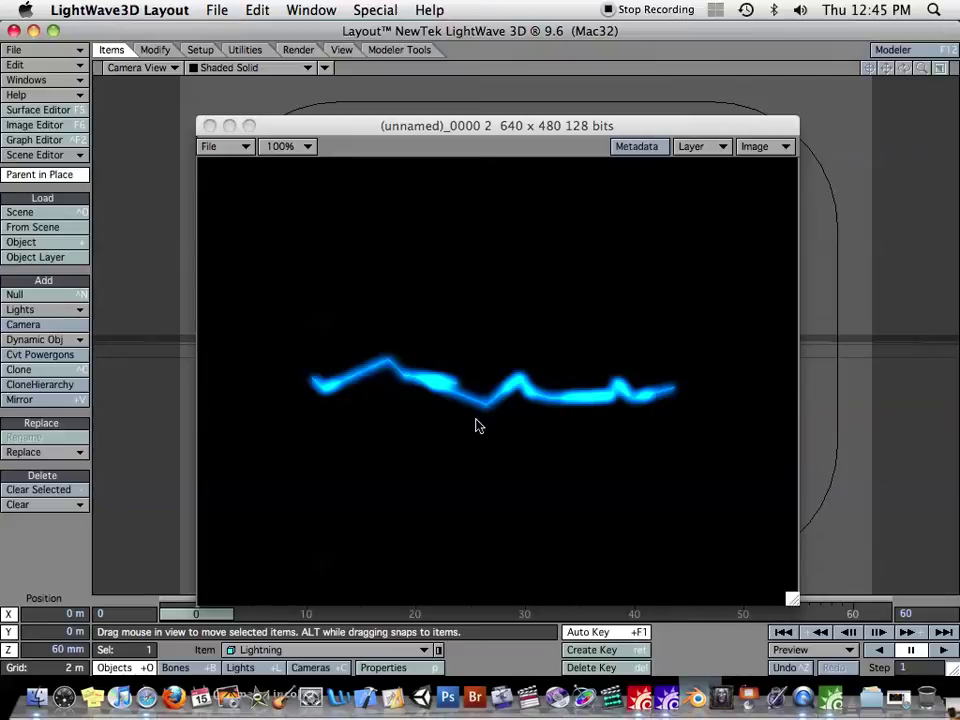
{"action": "left_click", "coordinate": [209, 125]}
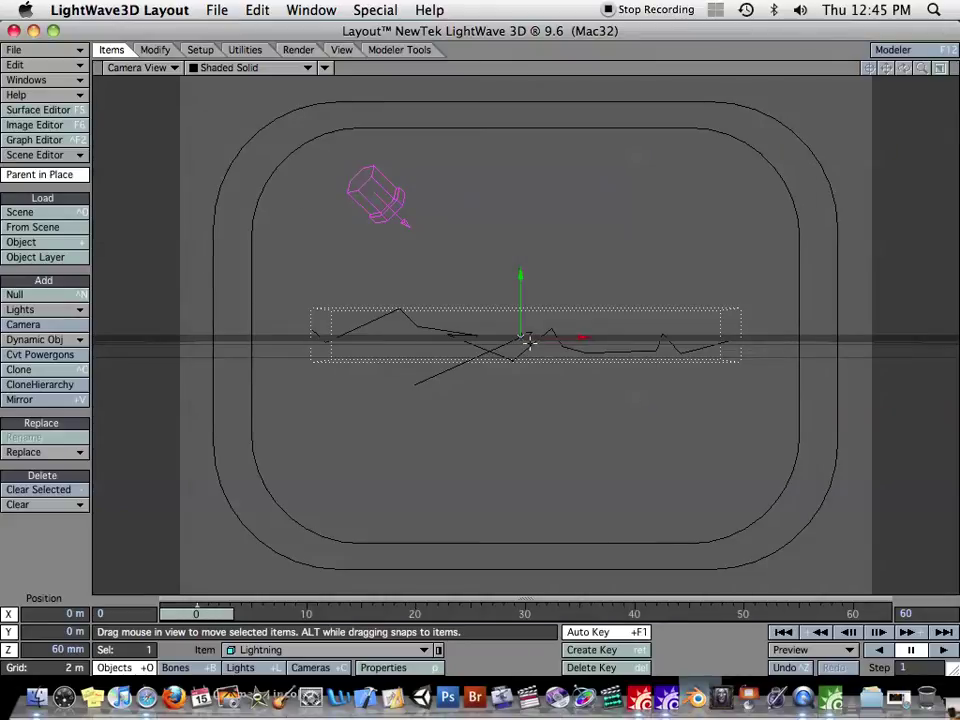
{"action": "key", "text": "4"}
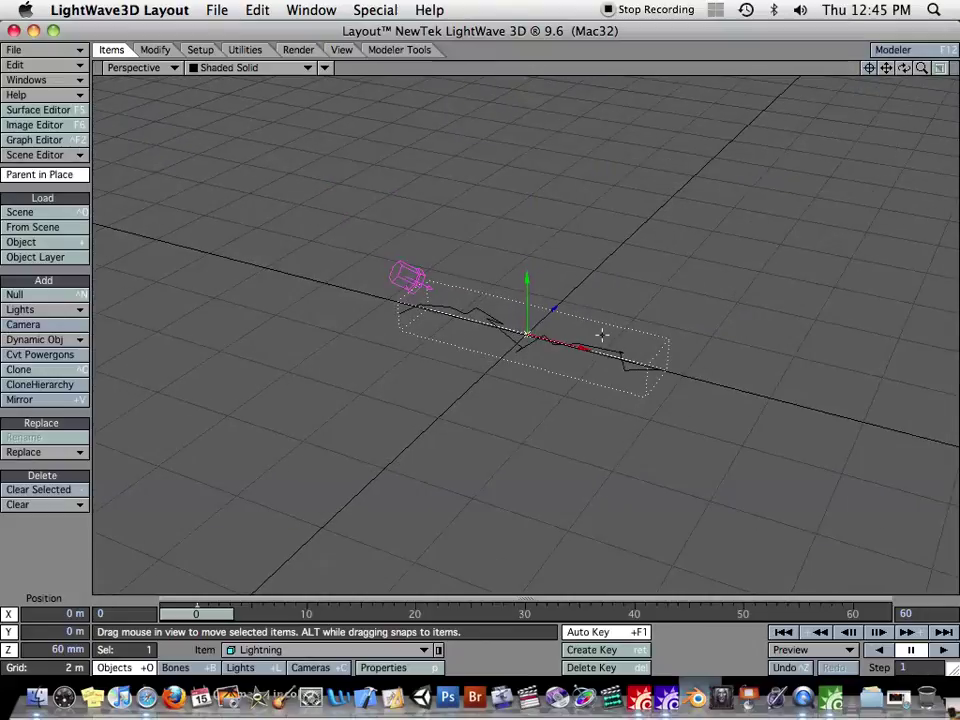
Add a Textured Displacement to the Lightning object's deformation properties
{"action": "key", "text": "p"}
{"action": "left_click_drag", "start_coordinate": [654, 95], "coordinate": [624, 86]}
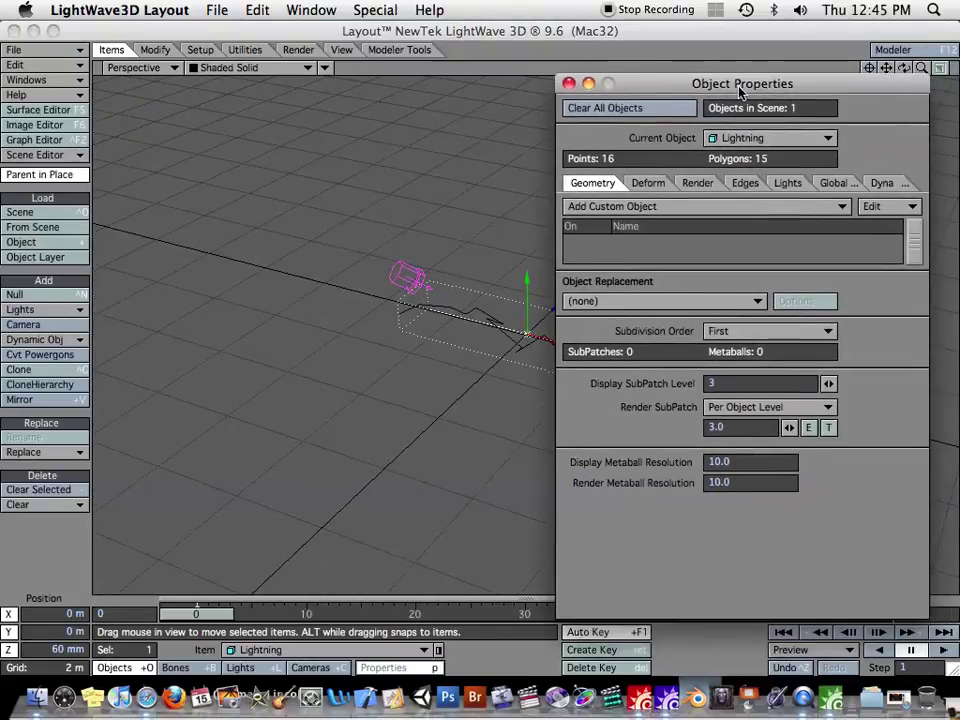
{"action": "left_click_drag", "start_coordinate": [448, 336], "coordinate": [366, 360], "text": "alt+shift"}
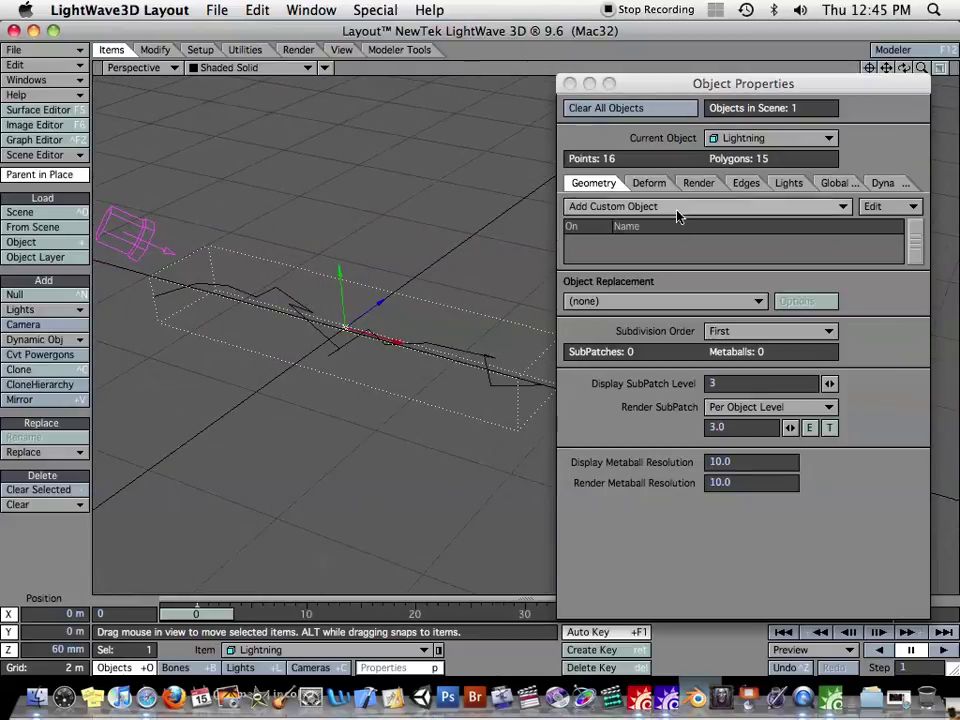
{"action": "left_click", "coordinate": [645, 184]}
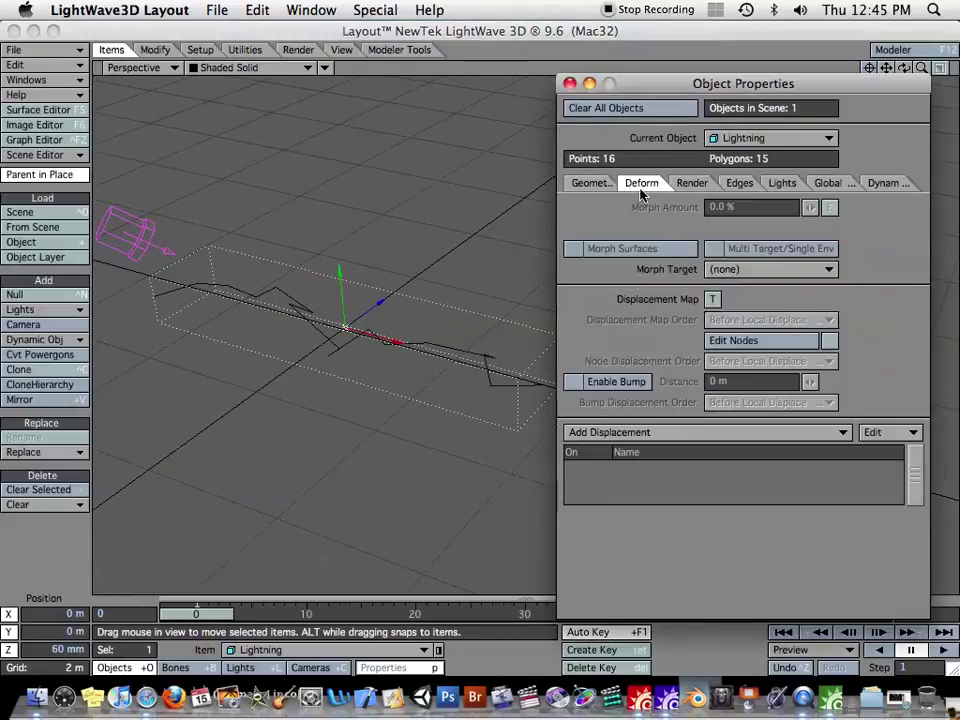
{"action": "left_click", "coordinate": [645, 432]}
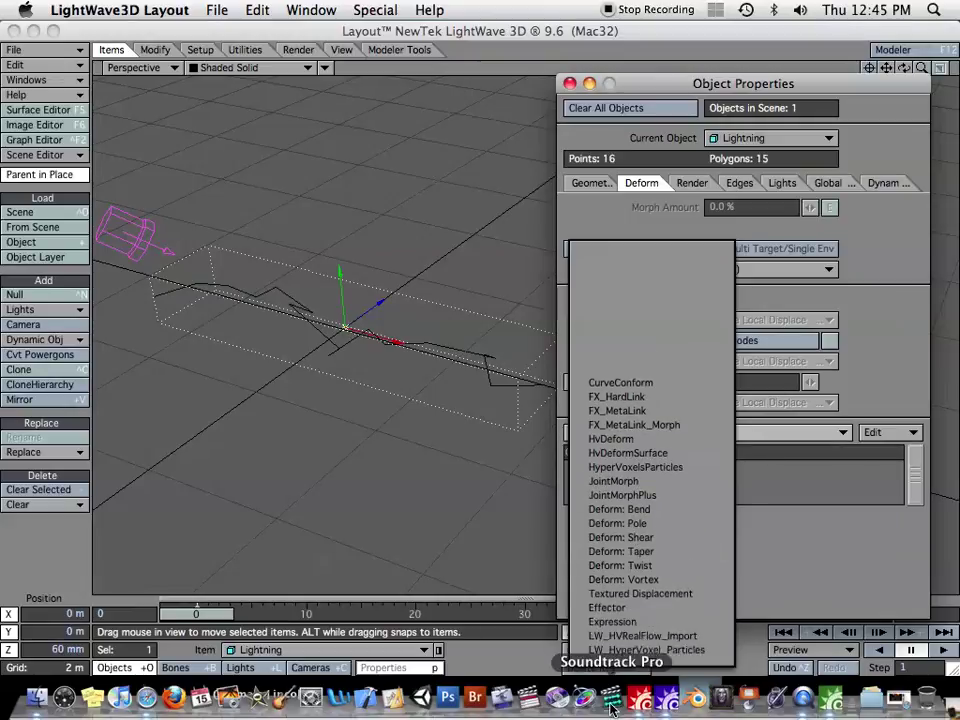
{"action": "left_click", "coordinate": [697, 560]}
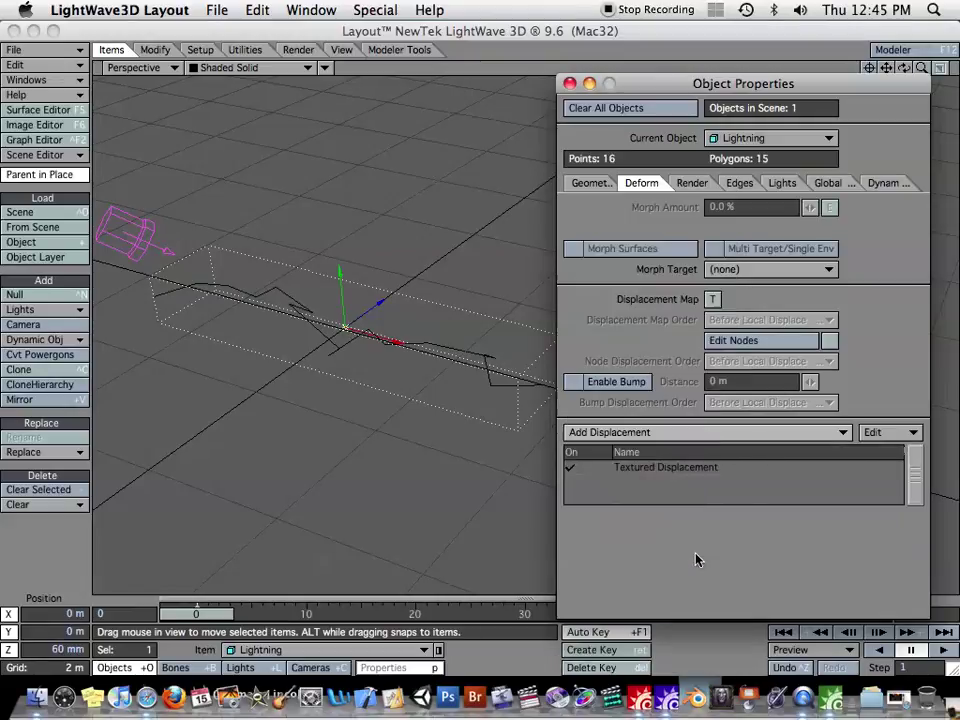
Edit the displacement's texture and make its layer a Procedural Texture of the Turbulence type
{"action": "double_click", "coordinate": [727, 470]}
{"action": "left_click_drag", "start_coordinate": [530, 77], "coordinate": [756, 70]}
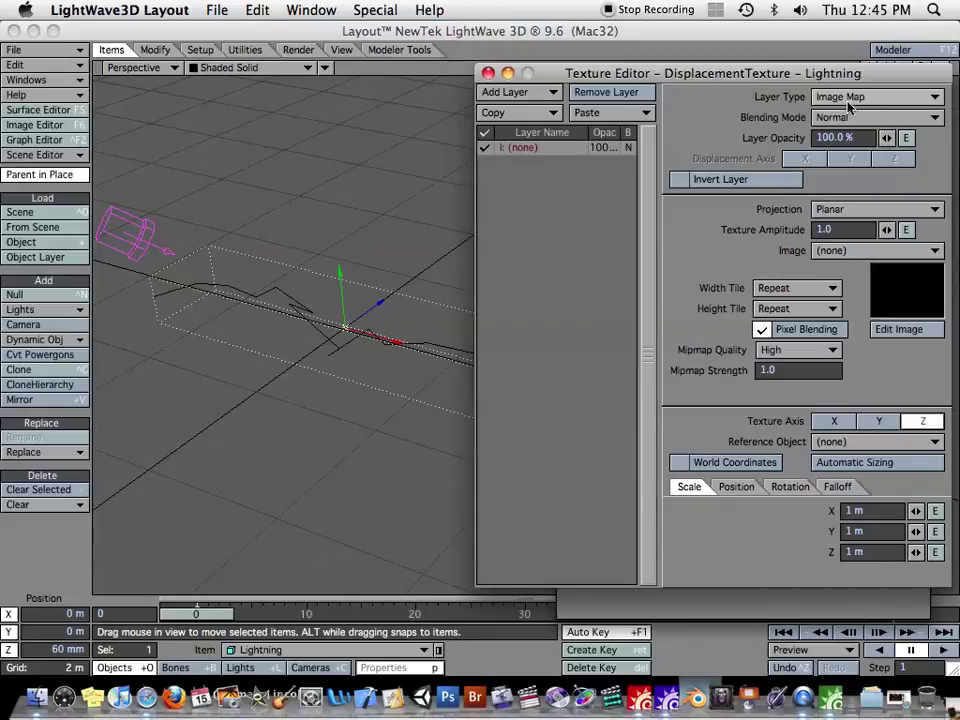
{"action": "left_click", "coordinate": [877, 99]}
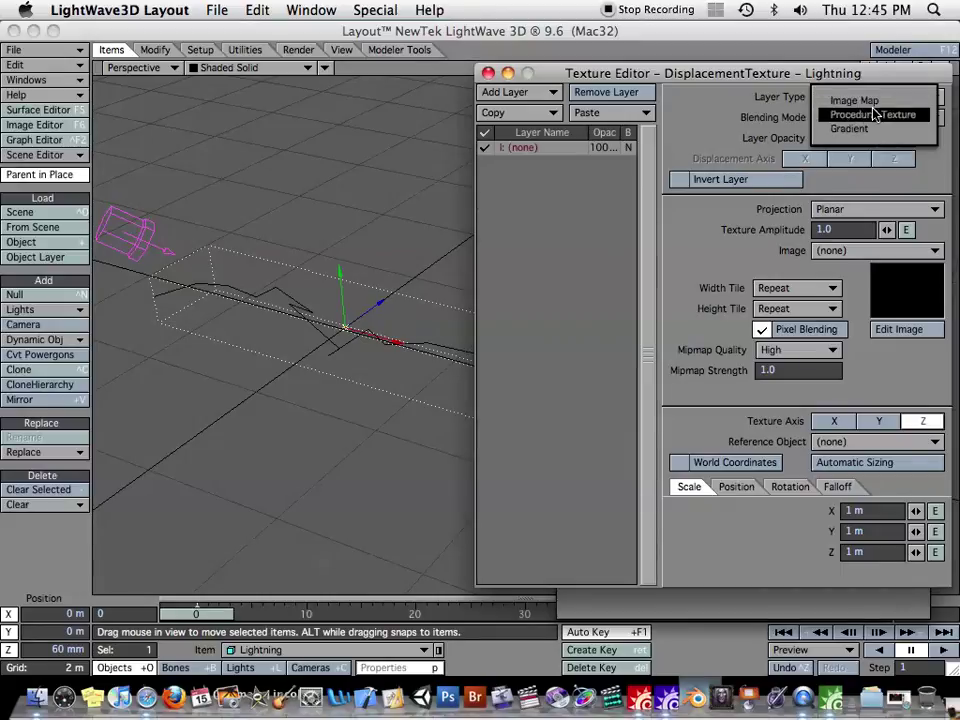
{"action": "left_click", "coordinate": [871, 115]}
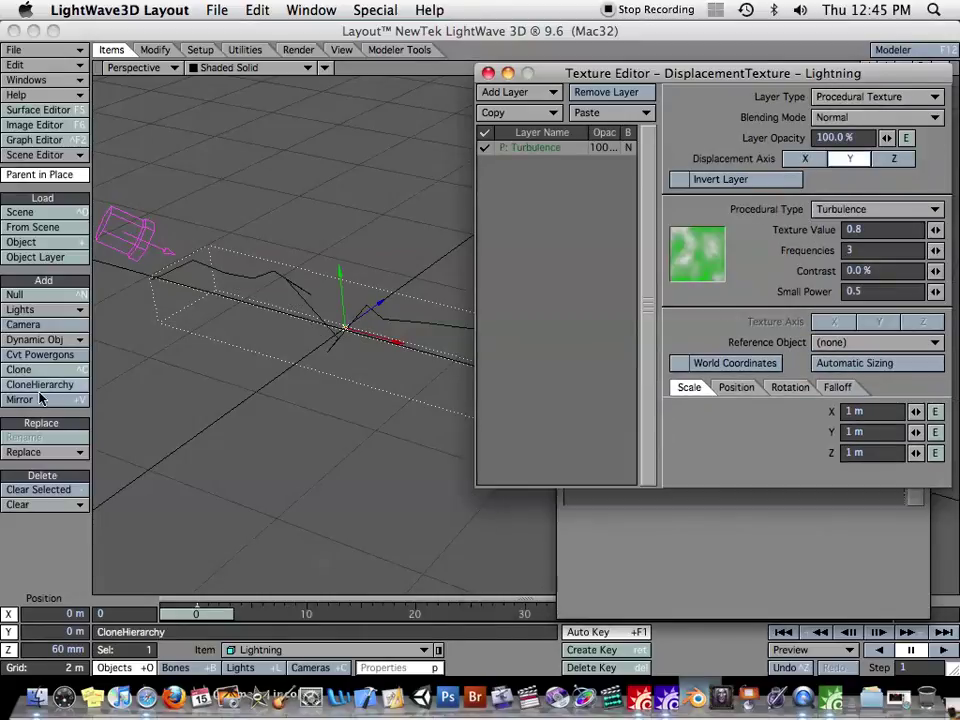
Raise the turbulence texture value to 1.0 and its contrast to 12%, and scrub the timeline to check the motion
{"action": "left_click", "coordinate": [201, 624]}
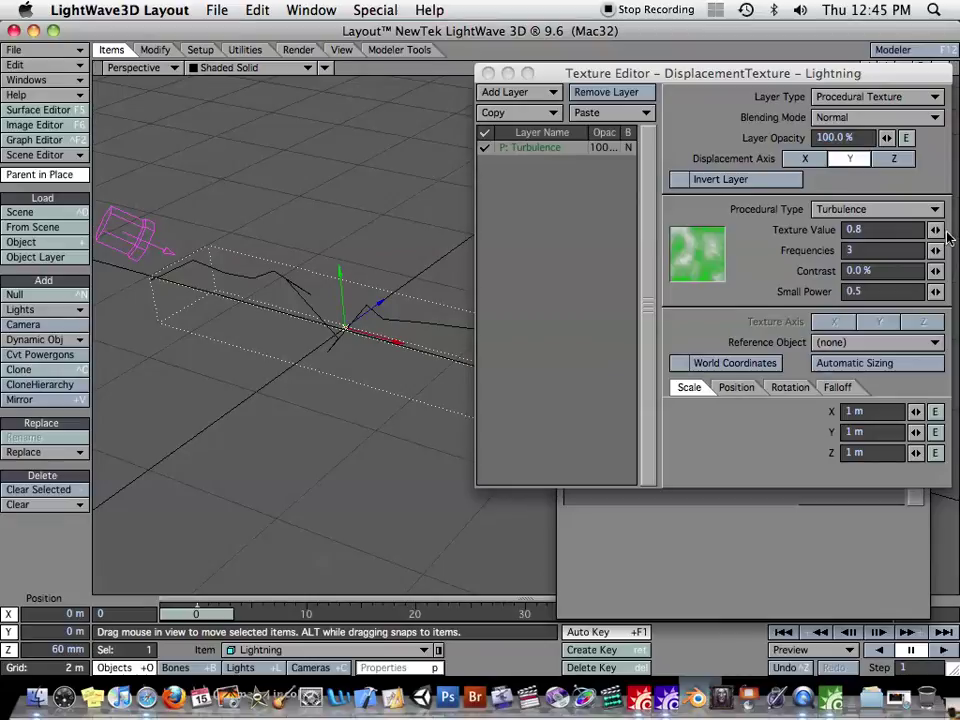
{"action": "mouse_move", "coordinate": [940, 233]}
{"action": "left_mouse_down"}
{"action": "mouse_move", "coordinate": [955, 231]}
{"action": "mouse_move", "coordinate": [935, 229]}
{"action": "mouse_move", "coordinate": [939, 270]}
{"action": "mouse_move", "coordinate": [952, 270]}
{"action": "mouse_move", "coordinate": [942, 232]}
{"action": "left_mouse_up"}
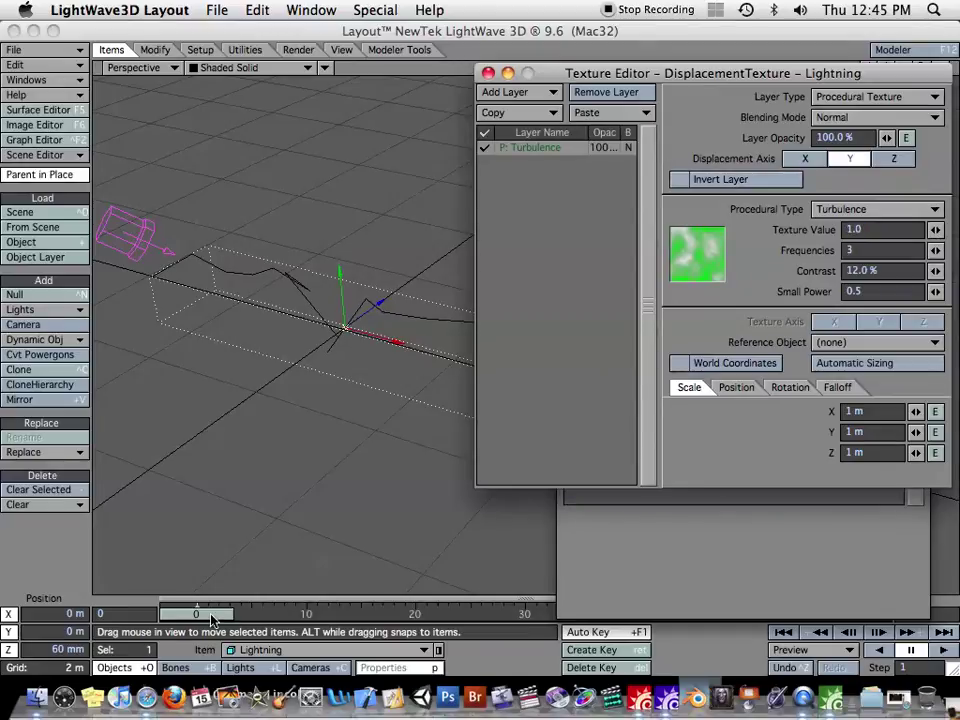
{"action": "left_click_drag", "start_coordinate": [210, 615], "coordinate": [483, 615]}
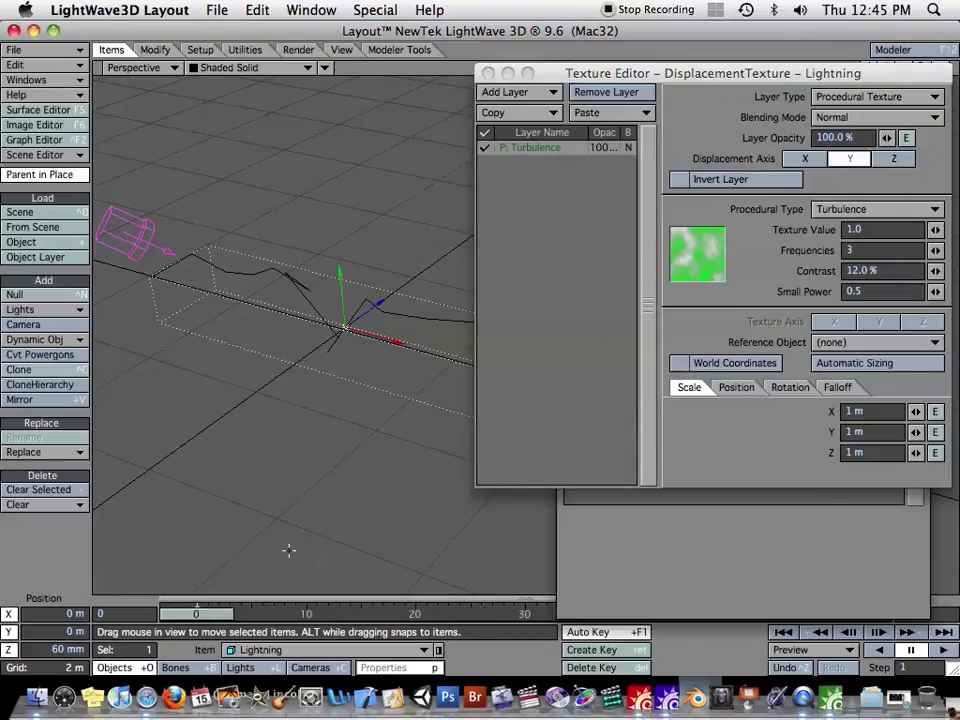
{"action": "left_click", "coordinate": [566, 81]}
{"action": "left_click_drag", "start_coordinate": [566, 81], "coordinate": [536, 74]}
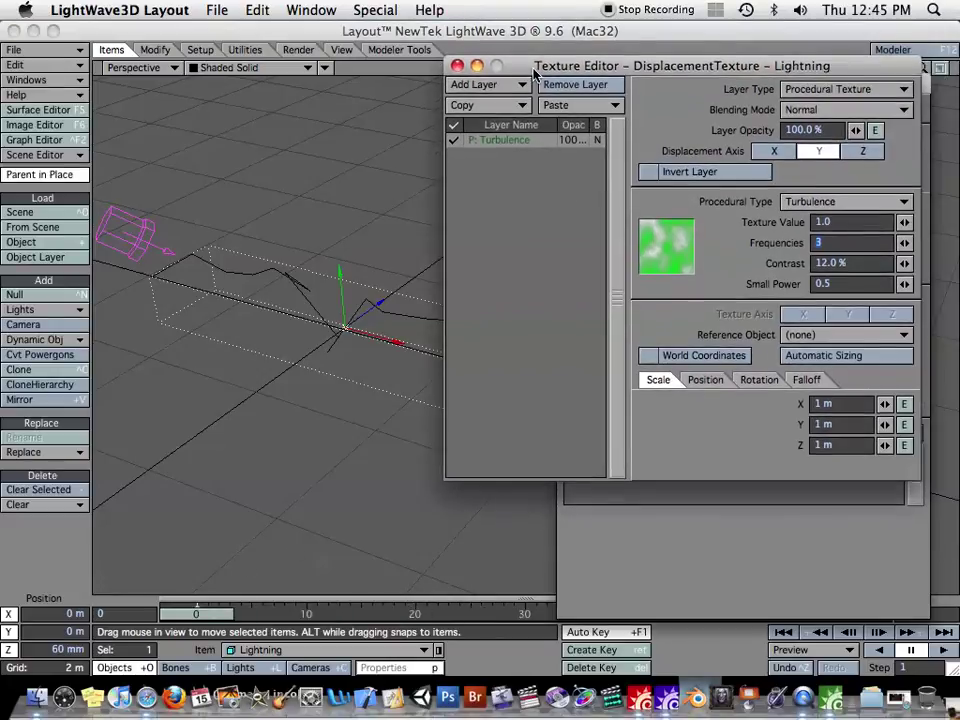
{"action": "left_click", "coordinate": [716, 386]}
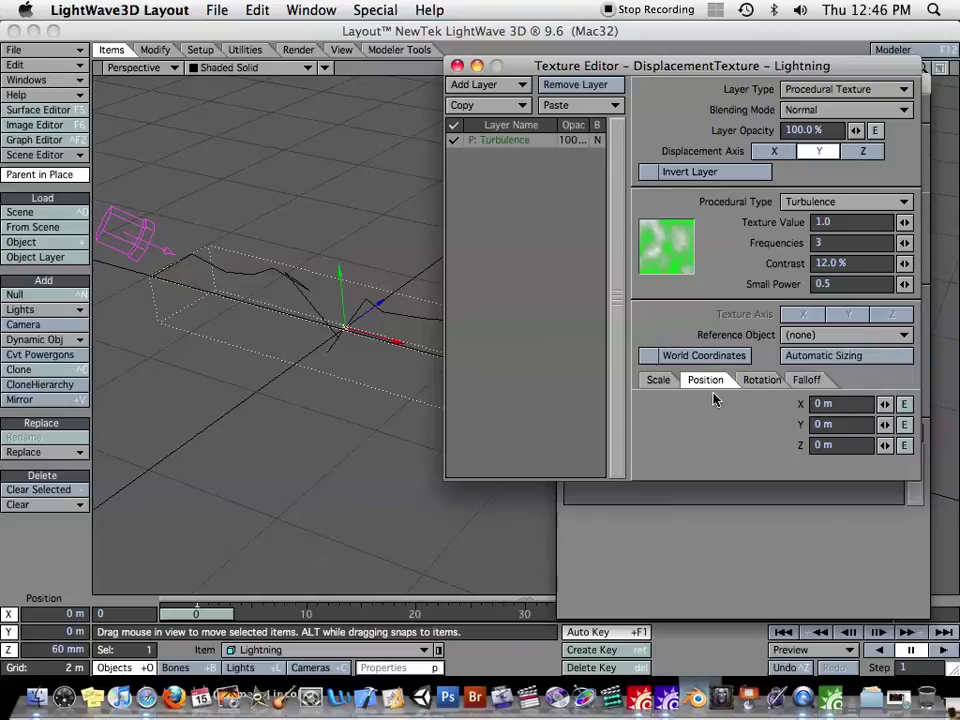
{"action": "left_click", "coordinate": [905, 405]}
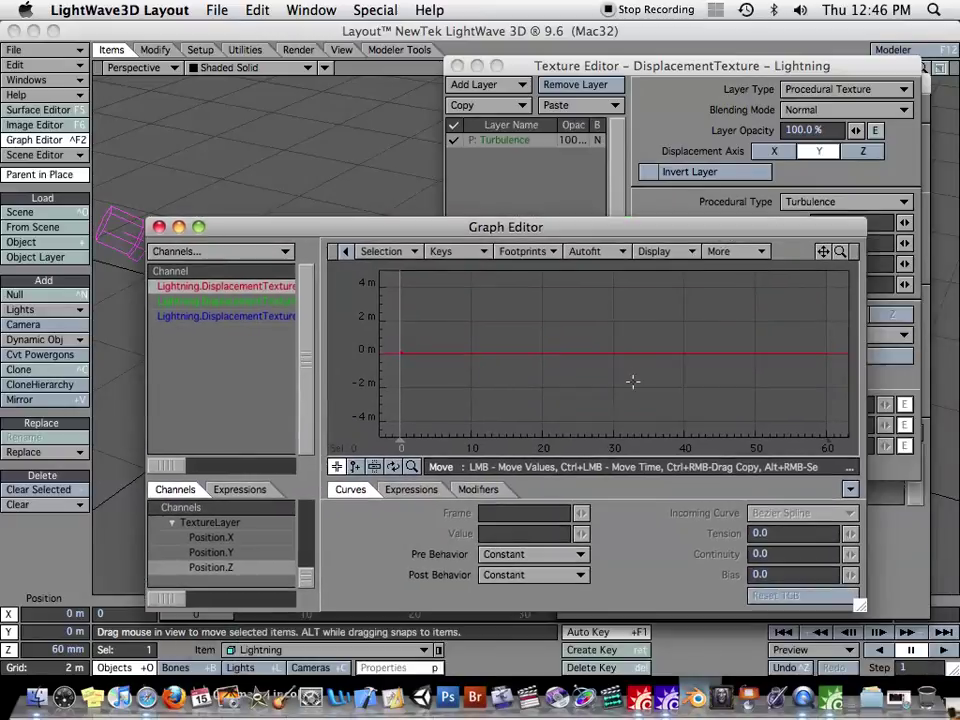
{"action": "left_click", "coordinate": [159, 227]}
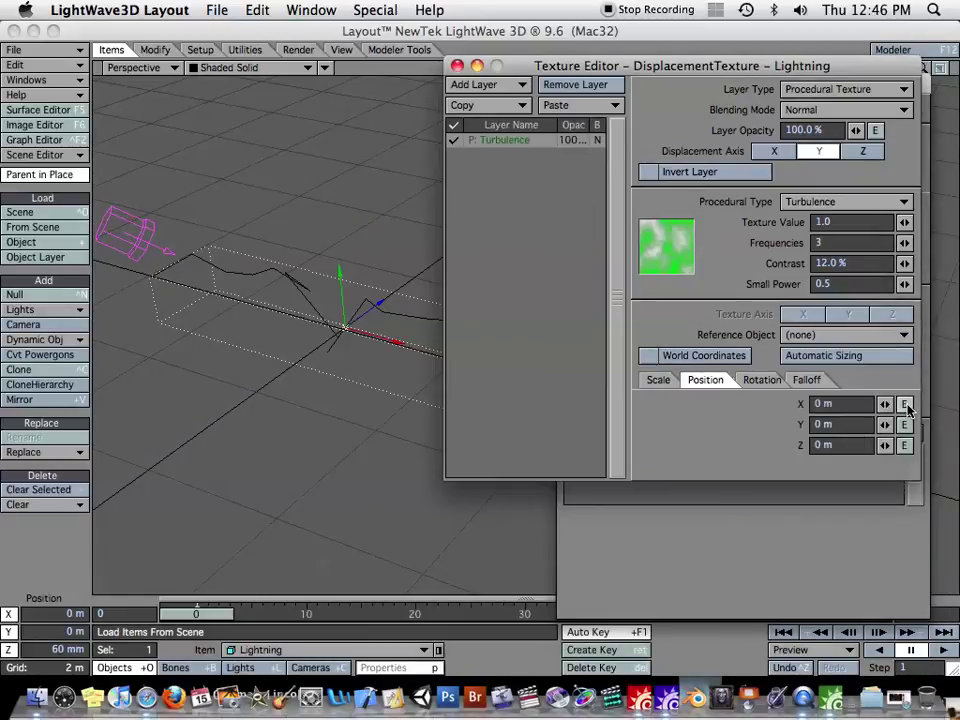
{"action": "left_click", "coordinate": [457, 66]}
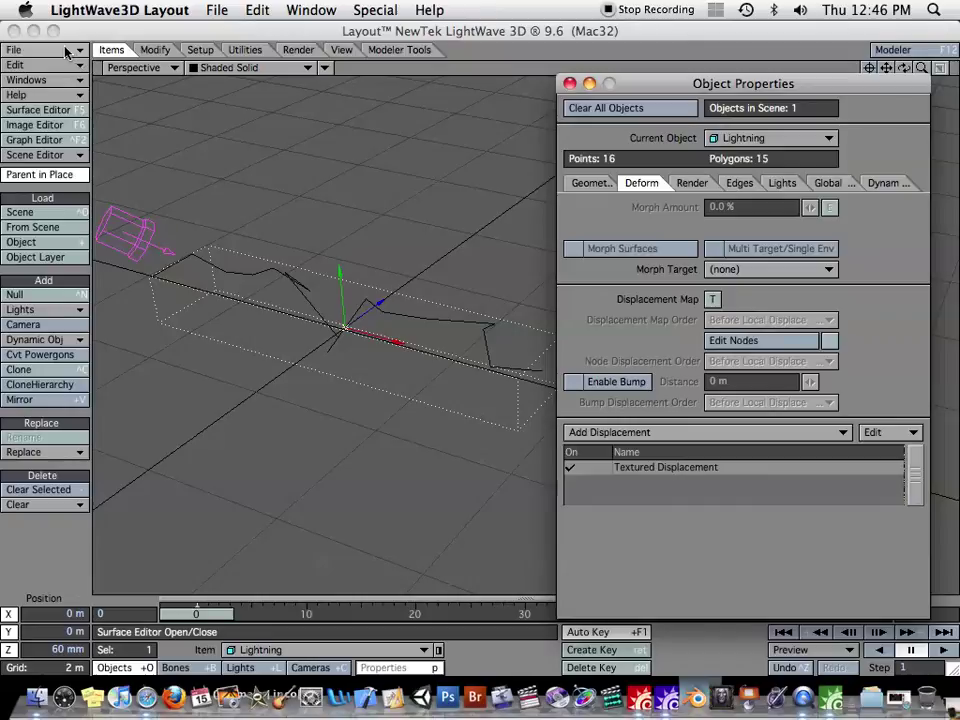
Add a null object with the default name and move it along X to about -2.6 m at frame 0
{"action": "left_click", "coordinate": [341, 140]}
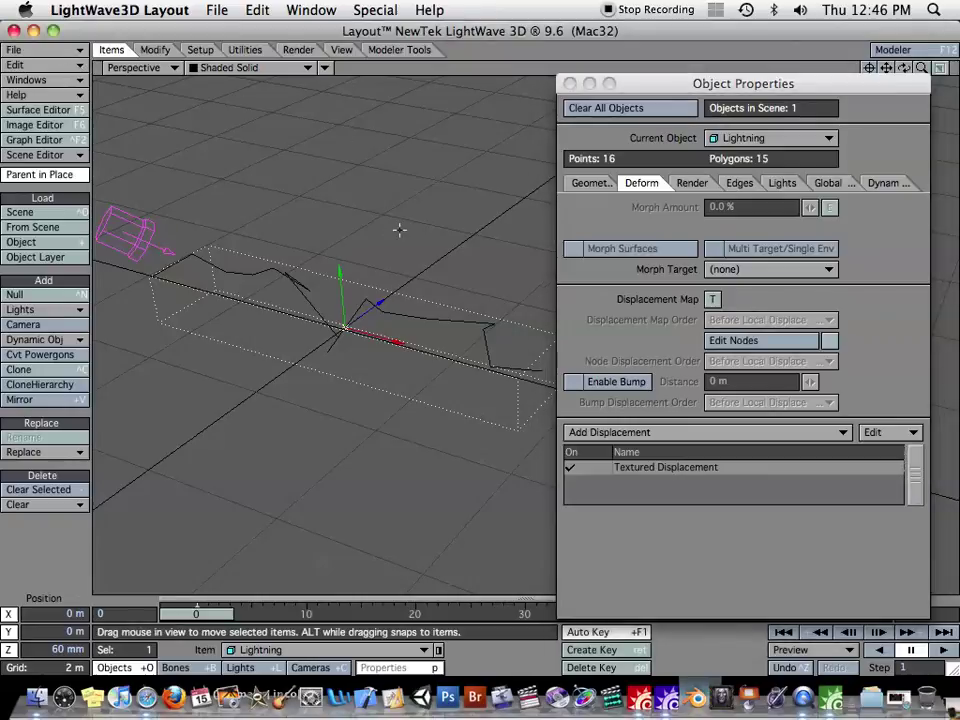
{"action": "key", "text": "ctrl+n"}
{"action": "left_click", "coordinate": [588, 246]}
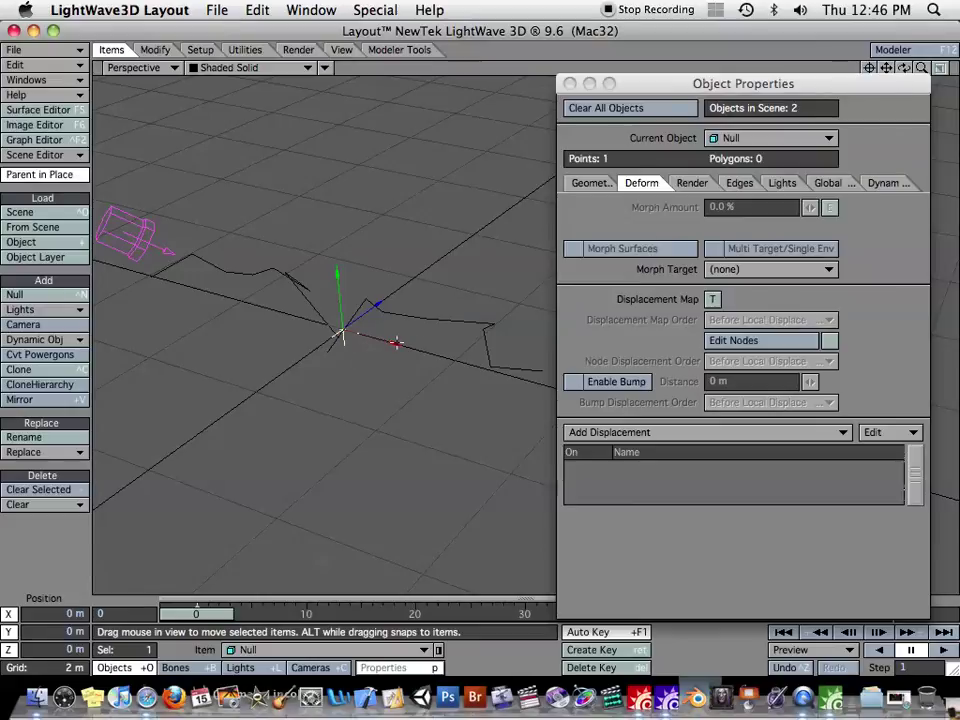
{"action": "left_click_drag", "start_coordinate": [394, 343], "coordinate": [211, 295]}
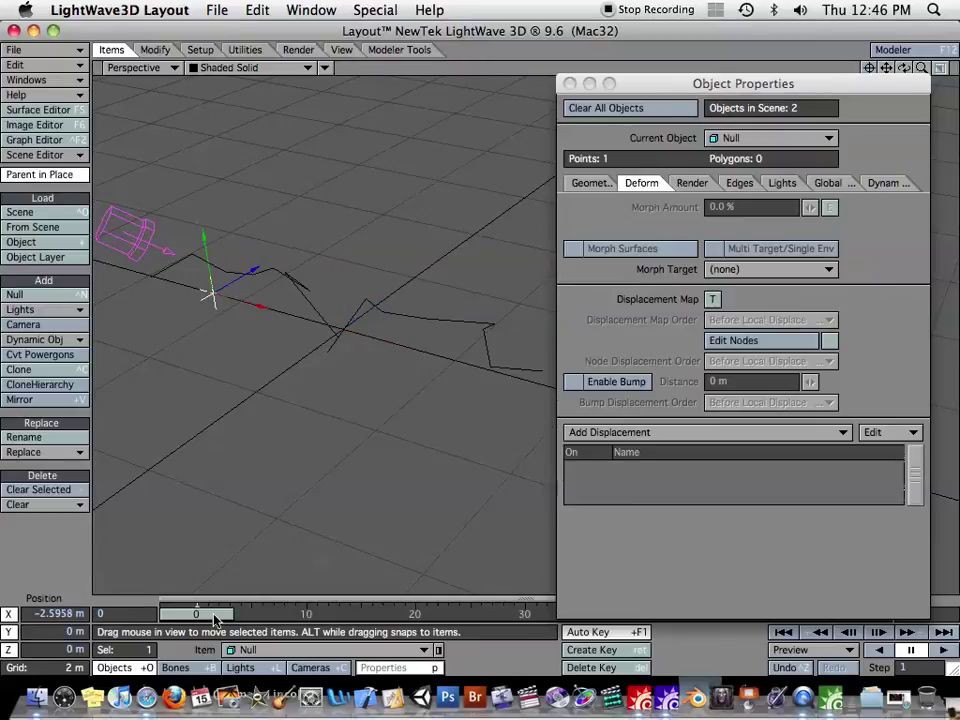
Set the null as reference object of the Lightning's displacement texture, and close the texture and object property windows
{"action": "left_click", "coordinate": [362, 309]}
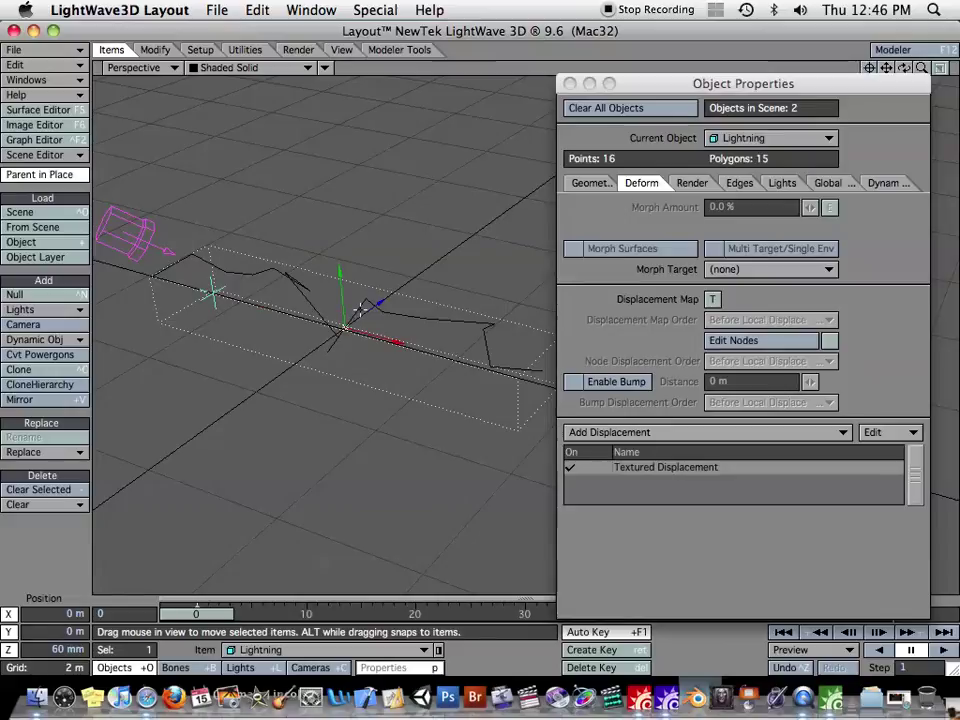
{"action": "double_click", "coordinate": [702, 470]}
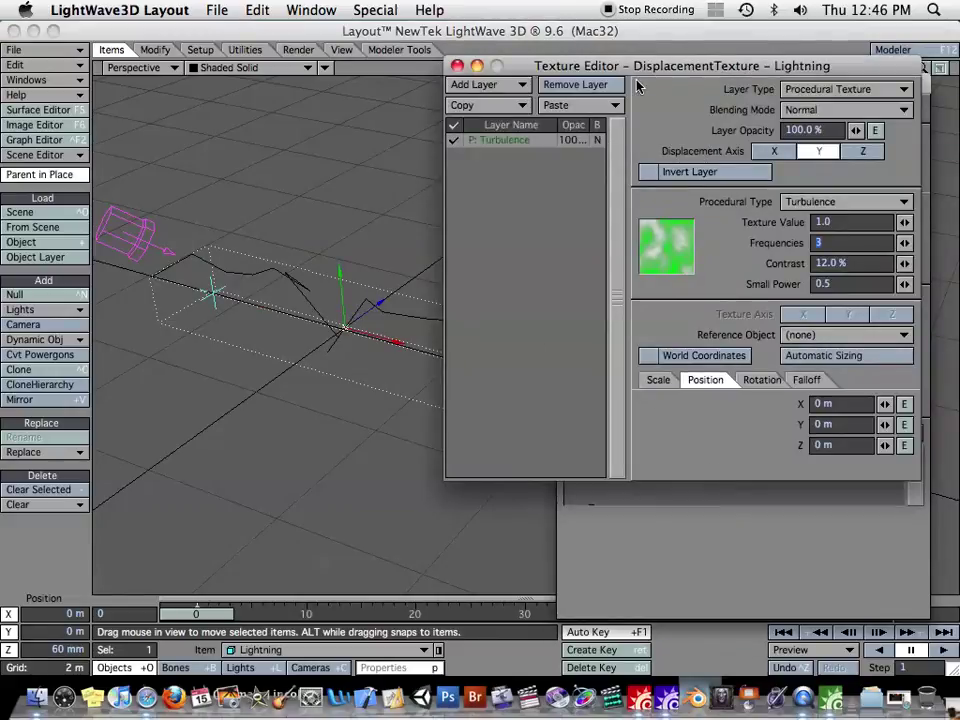
{"action": "left_click_drag", "start_coordinate": [641, 66], "coordinate": [635, 65]}
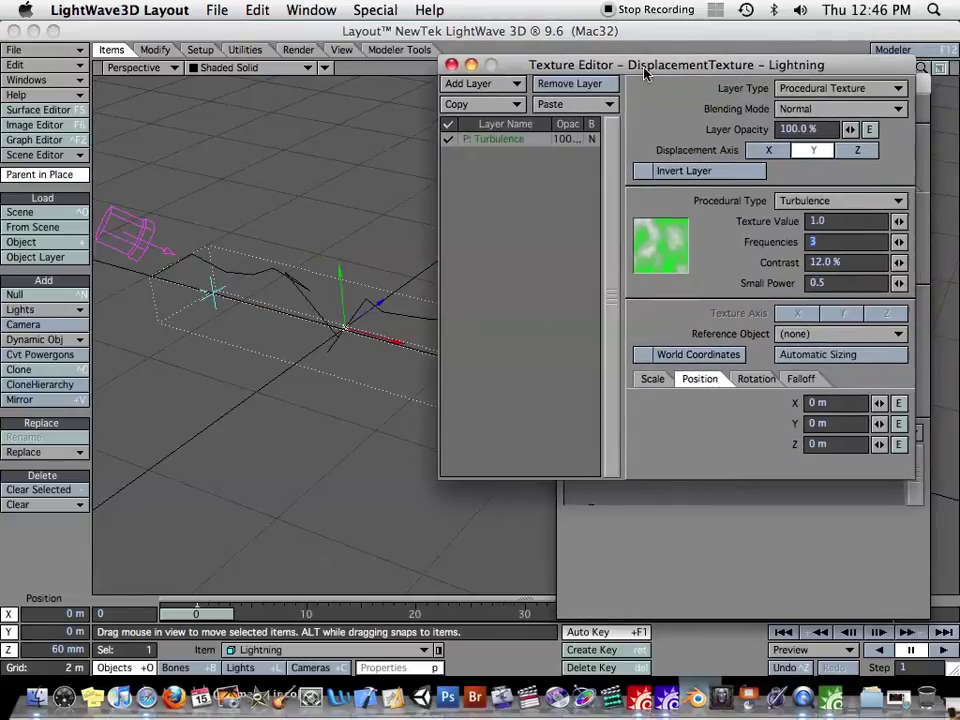
{"action": "left_click", "coordinate": [831, 338]}
{"action": "left_click", "coordinate": [821, 365]}
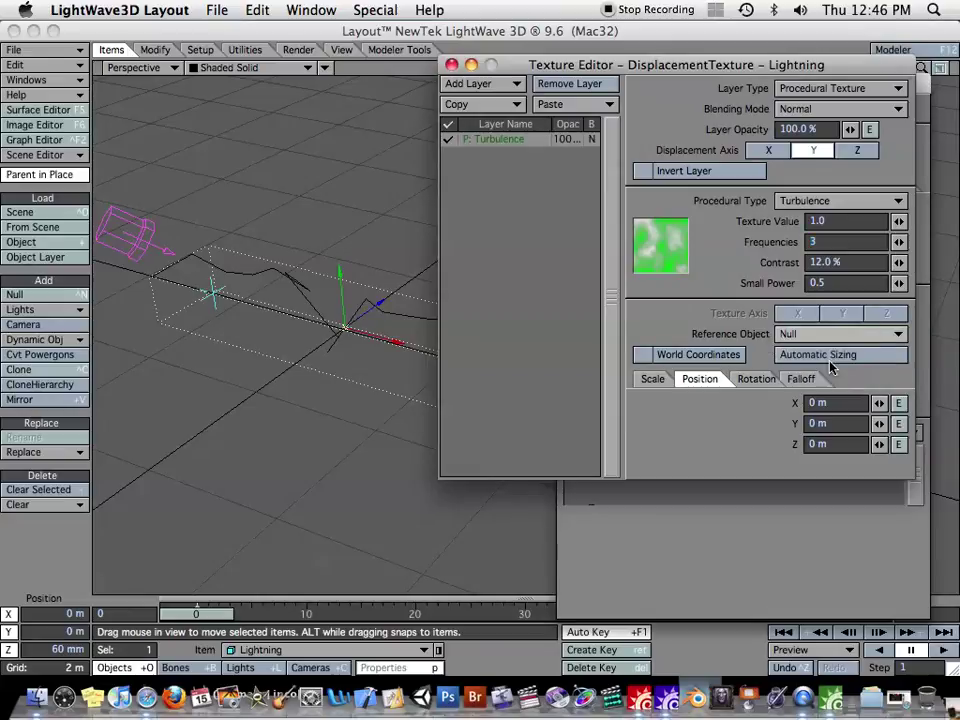
{"action": "left_click", "coordinate": [451, 66]}
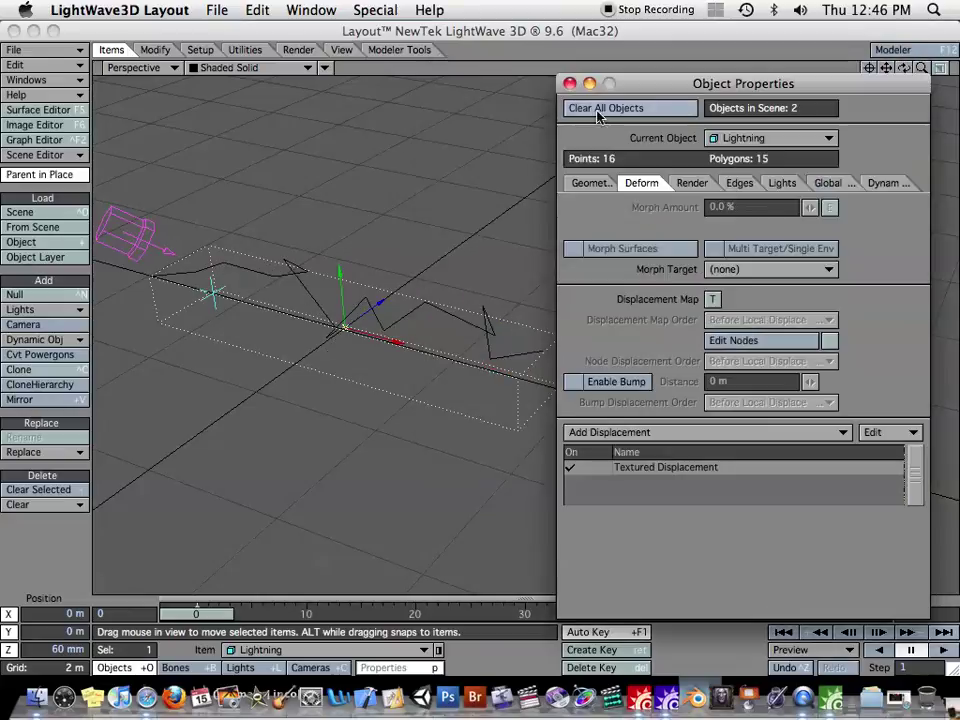
{"action": "left_click", "coordinate": [569, 85]}
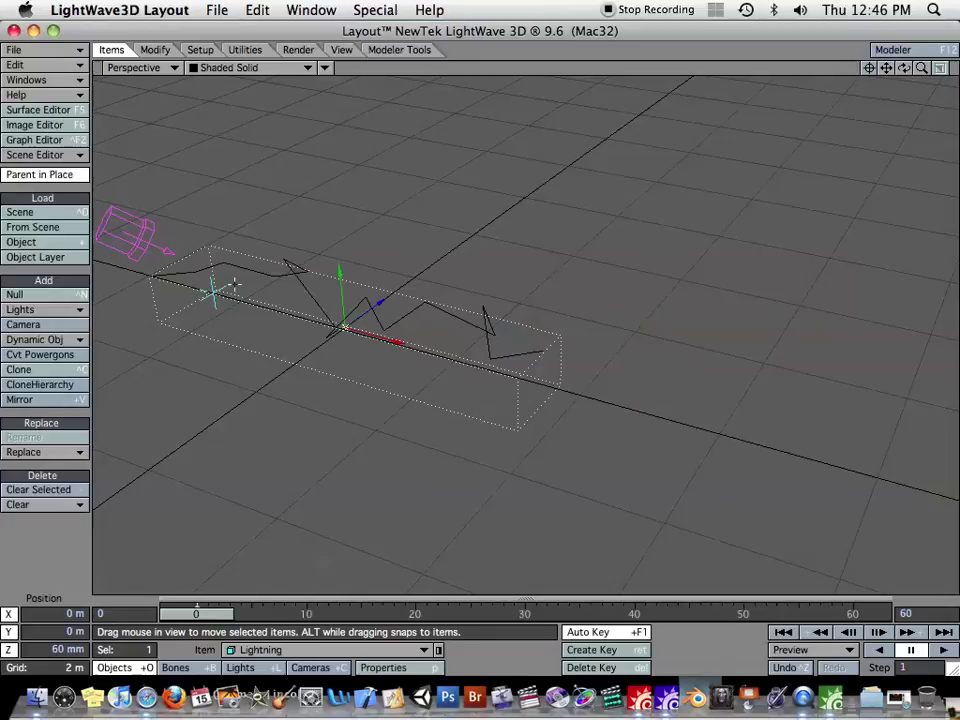
Move the null along X to about 5.11 m at frame 30, and scrub the timeline to preview the displacement
{"action": "left_click", "coordinate": [508, 617]}
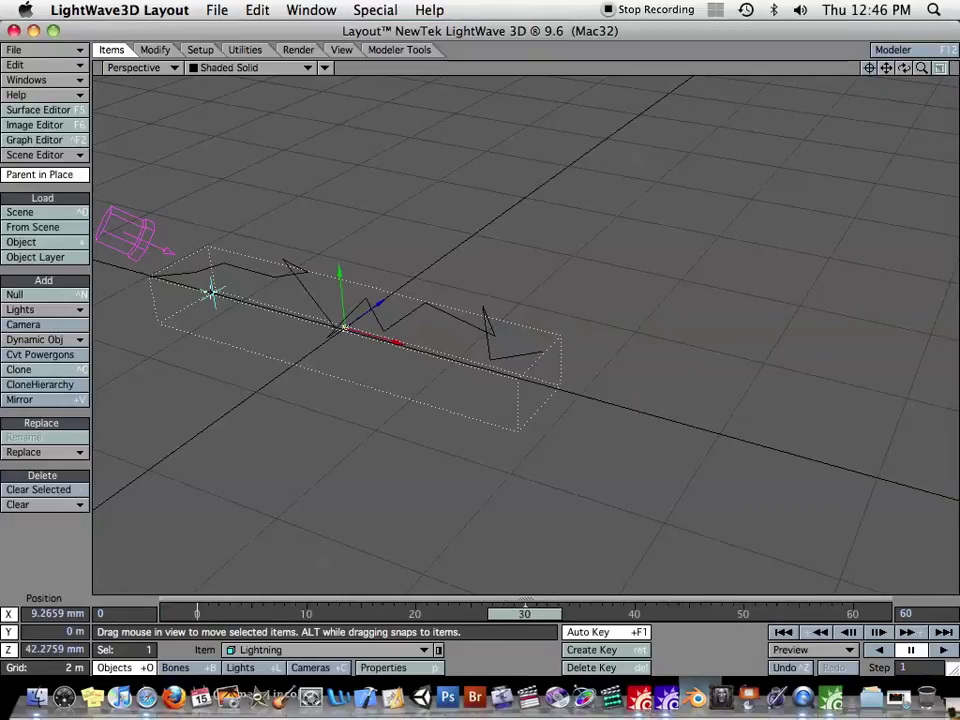
{"action": "left_click", "coordinate": [210, 292]}
{"action": "left_click_drag", "start_coordinate": [254, 300], "coordinate": [235, 433]}
{"action": "left_click_drag", "start_coordinate": [522, 607], "coordinate": [208, 607]}
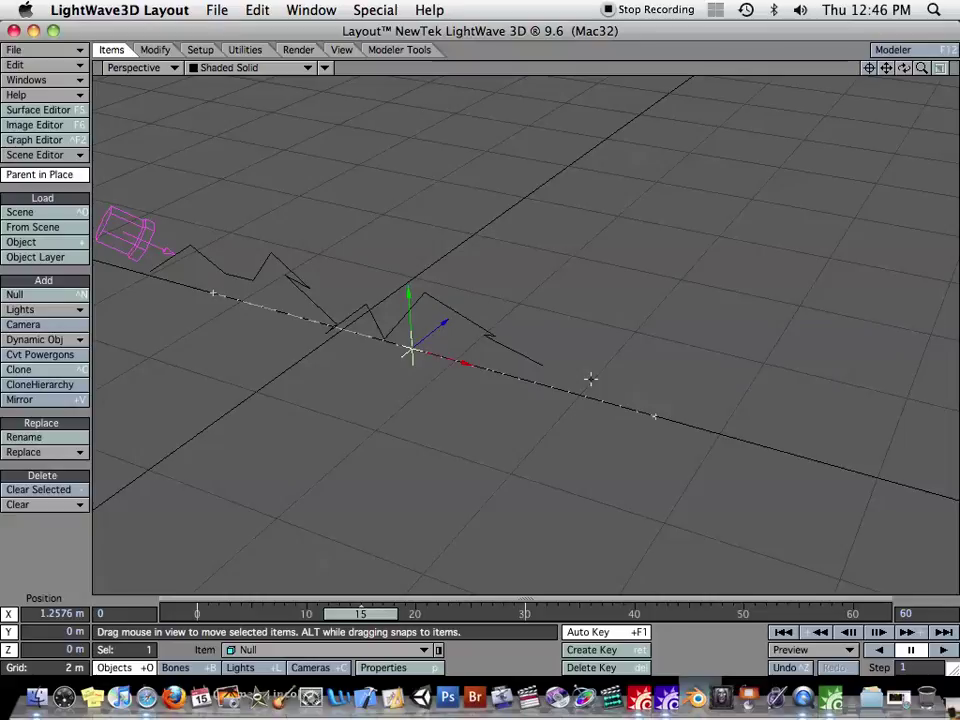
Curve the null's path by moving it along Z to about 2.07 m at frame 15 and about -1.13 m at frame 30
{"action": "left_click_drag", "start_coordinate": [405, 318], "coordinate": [479, 294]}
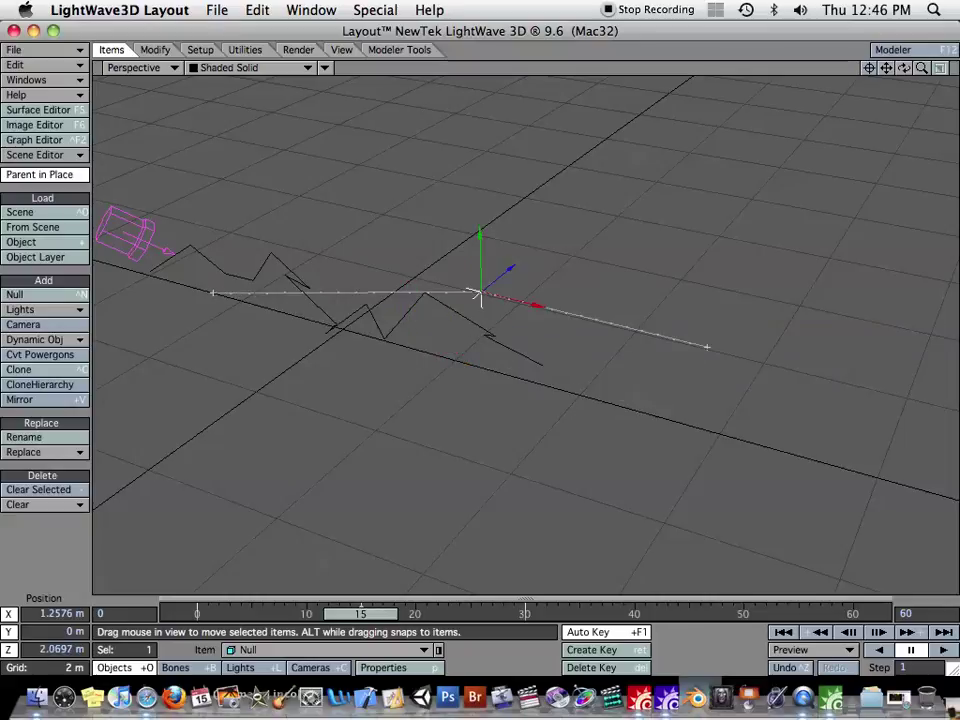
{"action": "left_click", "coordinate": [528, 615]}
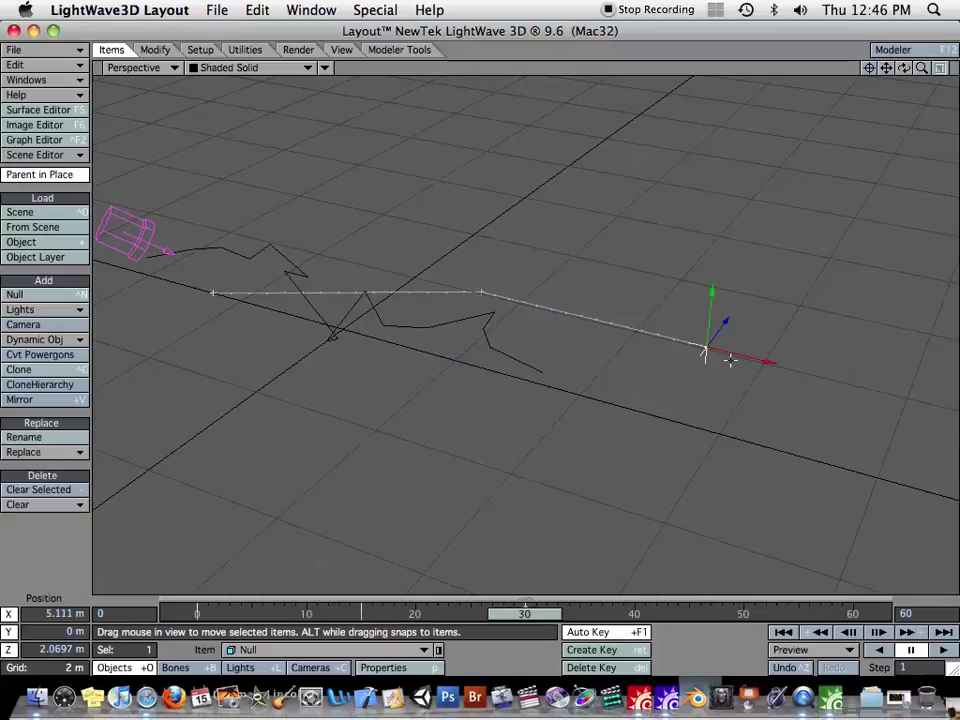
{"action": "left_click_drag", "start_coordinate": [730, 360], "coordinate": [620, 465]}
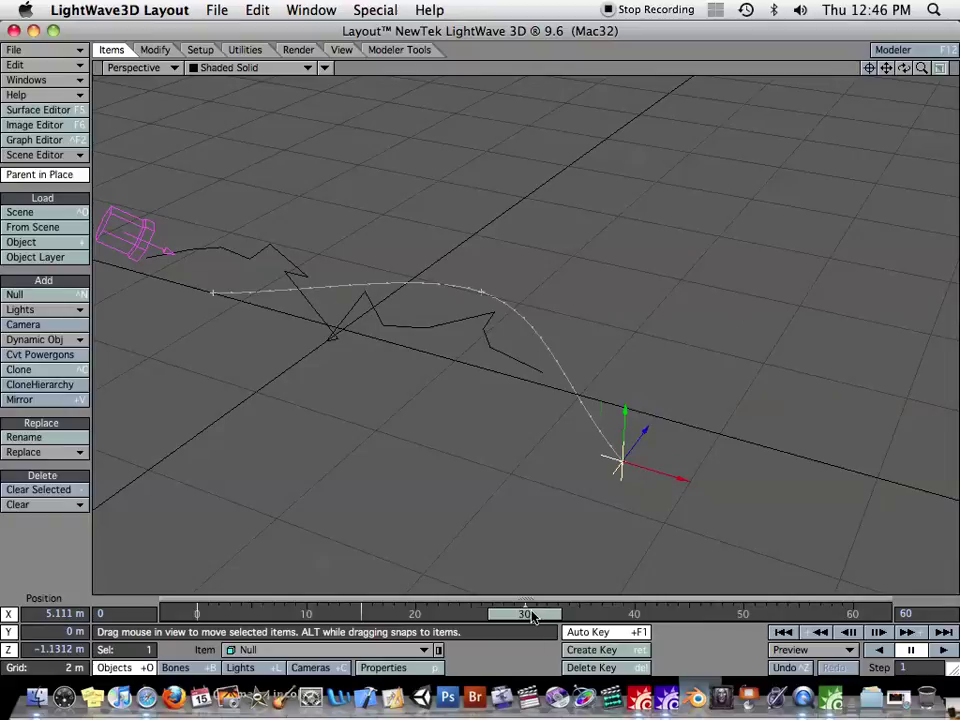
{"action": "left_click_drag", "start_coordinate": [532, 616], "coordinate": [196, 613]}
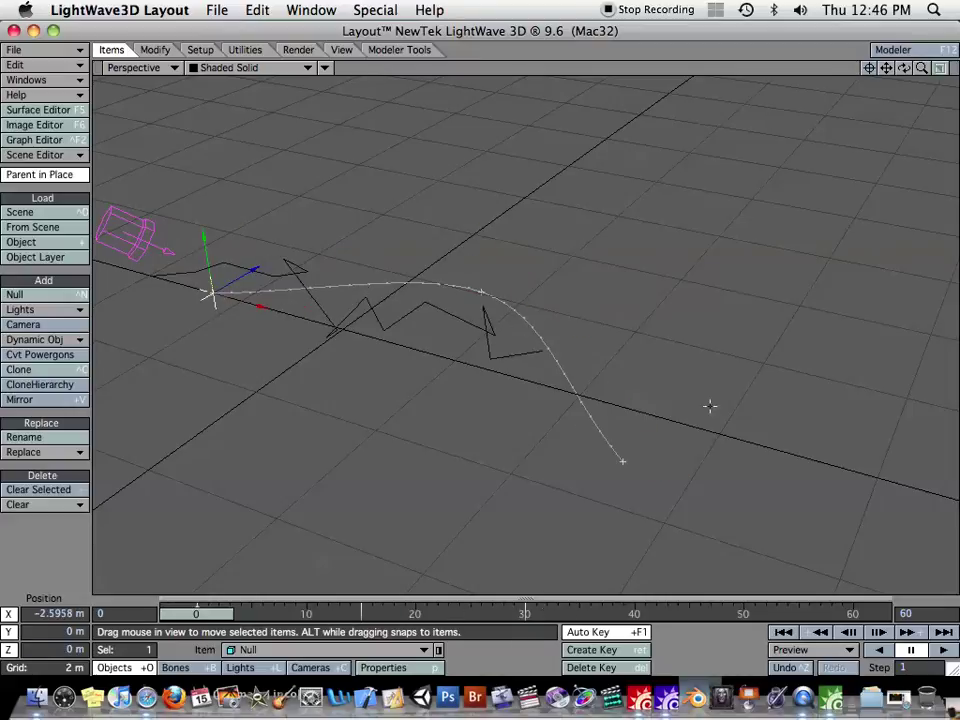
Select the Lightning object and scrub the opening frames to examine its animated displacement from other angles
{"action": "left_click", "coordinate": [316, 311]}
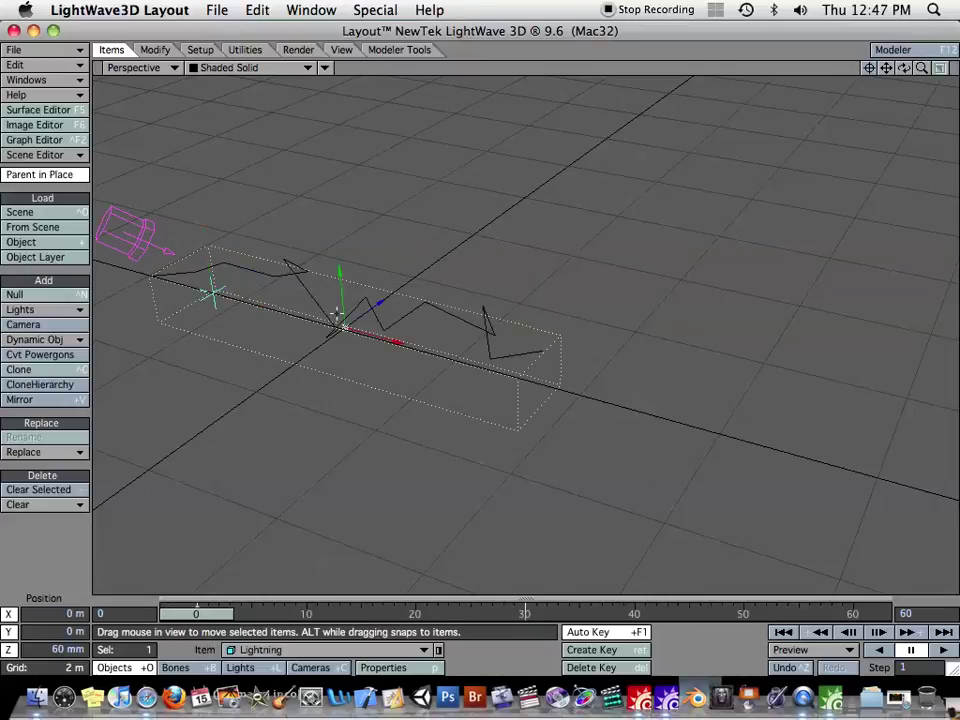
{"action": "left_click_drag", "start_coordinate": [352, 328], "coordinate": [377, 320], "text": "alt"}
{"action": "left_click_drag", "start_coordinate": [227, 613], "coordinate": [292, 613]}
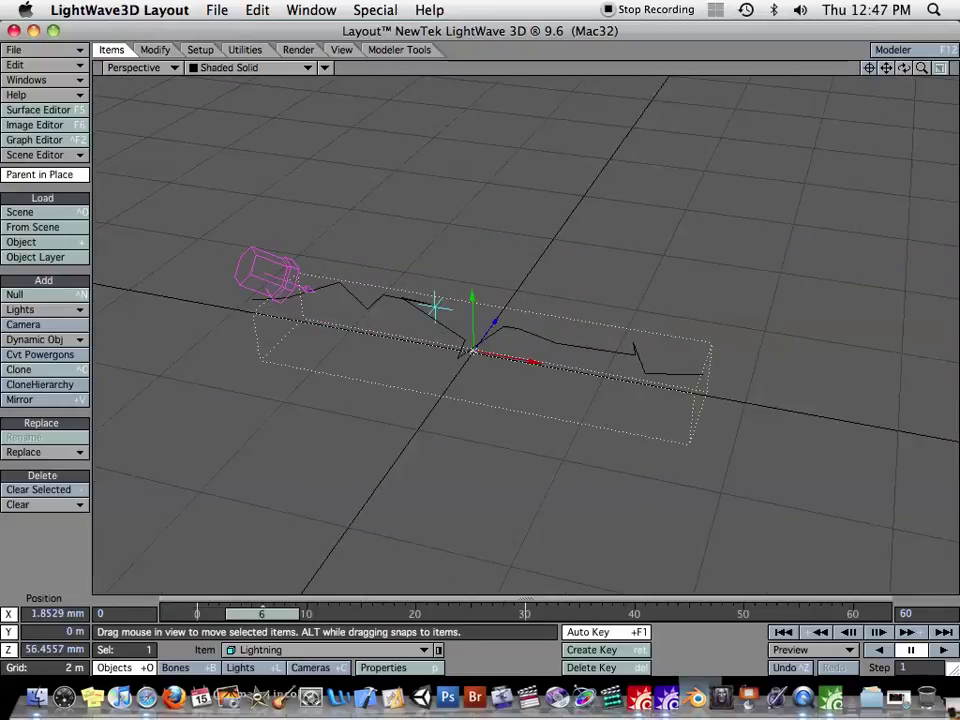
{"action": "left_click_drag", "start_coordinate": [233, 613], "coordinate": [196, 613]}
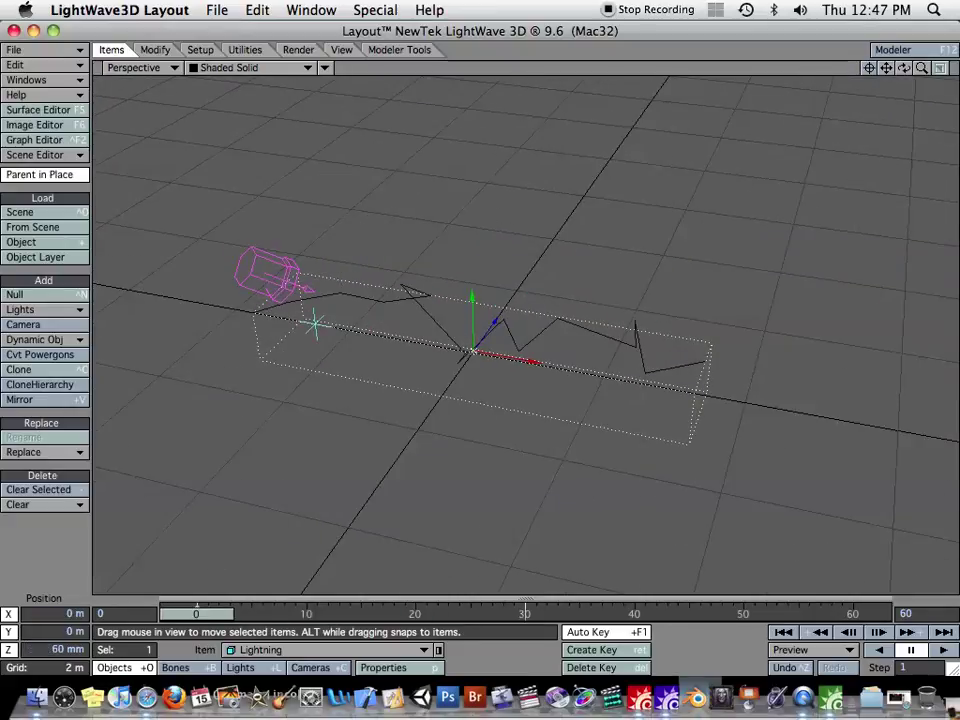
{"action": "left_click_drag", "start_coordinate": [600, 307], "coordinate": [540, 322], "text": "alt"}
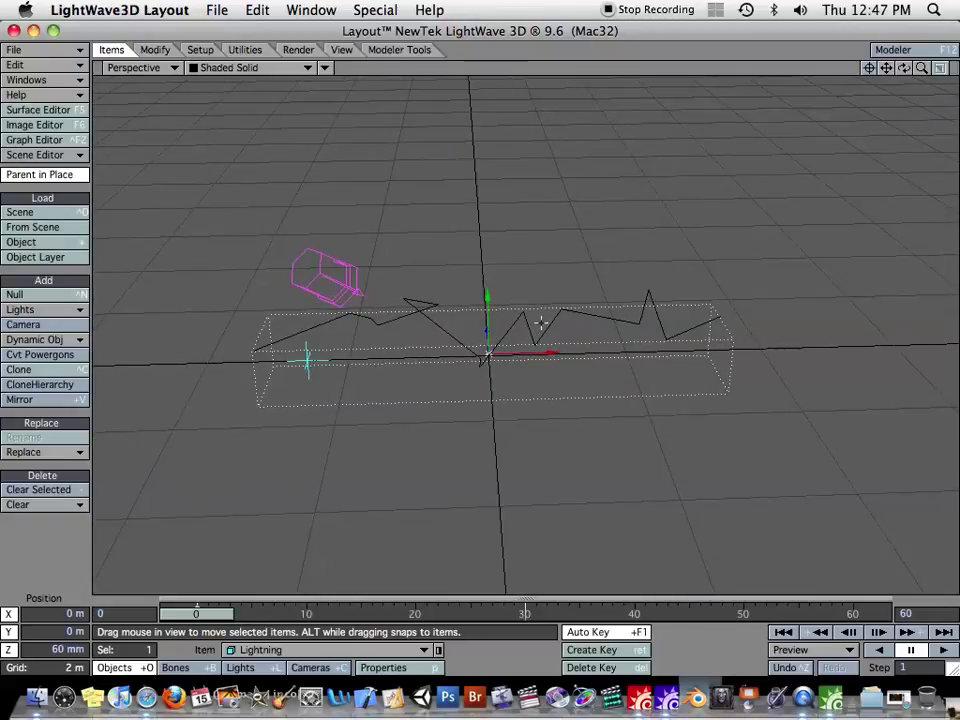
Try stretching the Lightning object along X at frame 10 in the back view, and scrub the growth
{"action": "key", "text": "3"}
{"action": "key", "text": "1"}
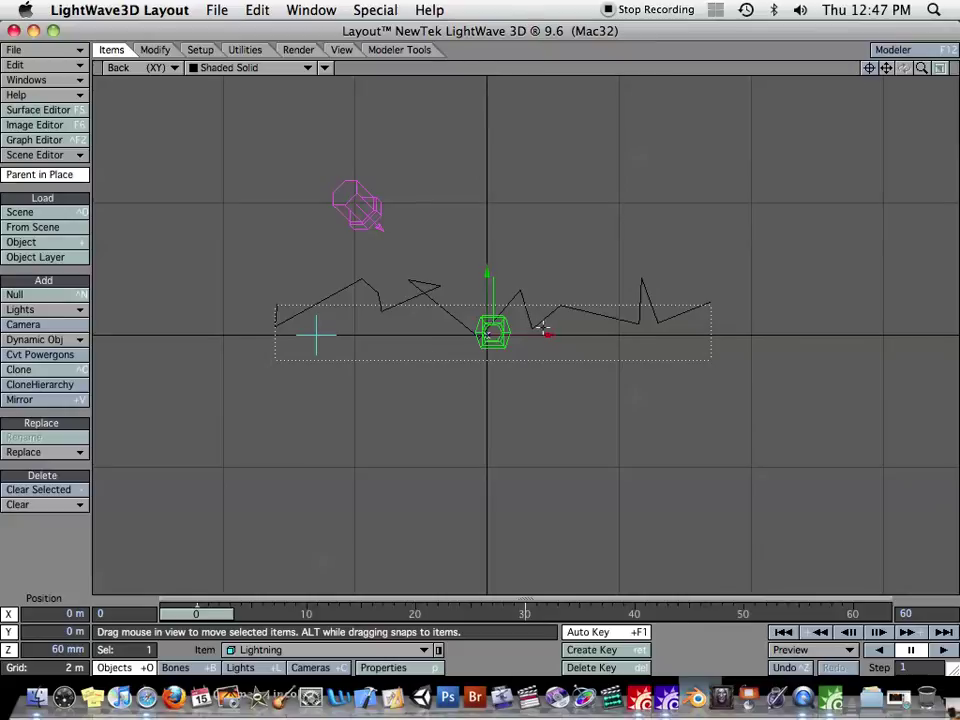
{"action": "key", "text": "h"}
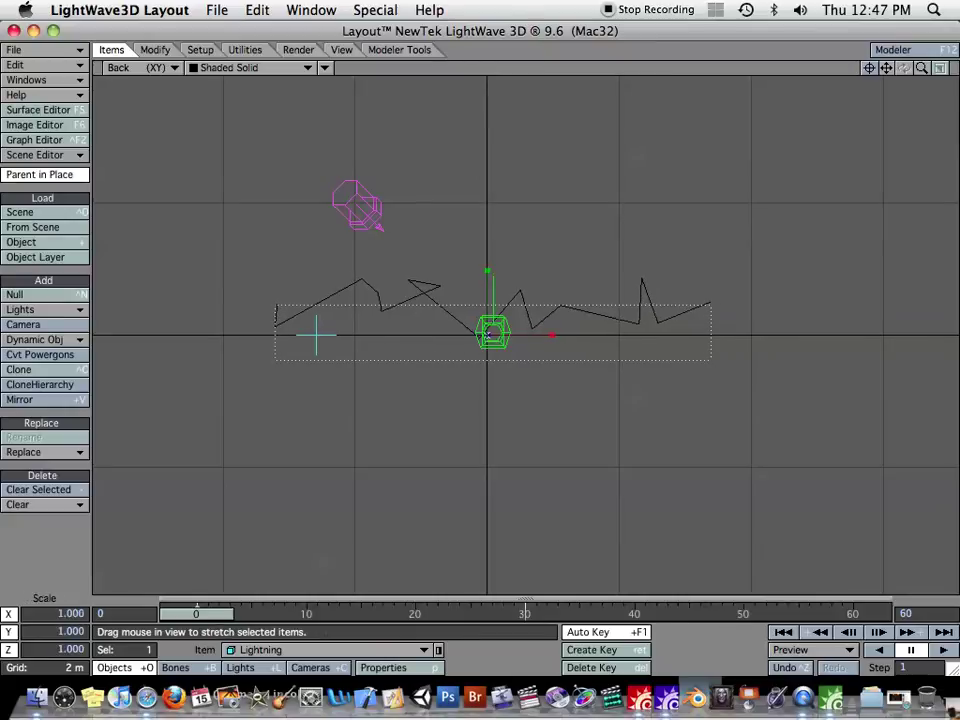
{"action": "left_click", "coordinate": [314, 613]}
{"action": "left_click_drag", "start_coordinate": [552, 335], "coordinate": [672, 335]}
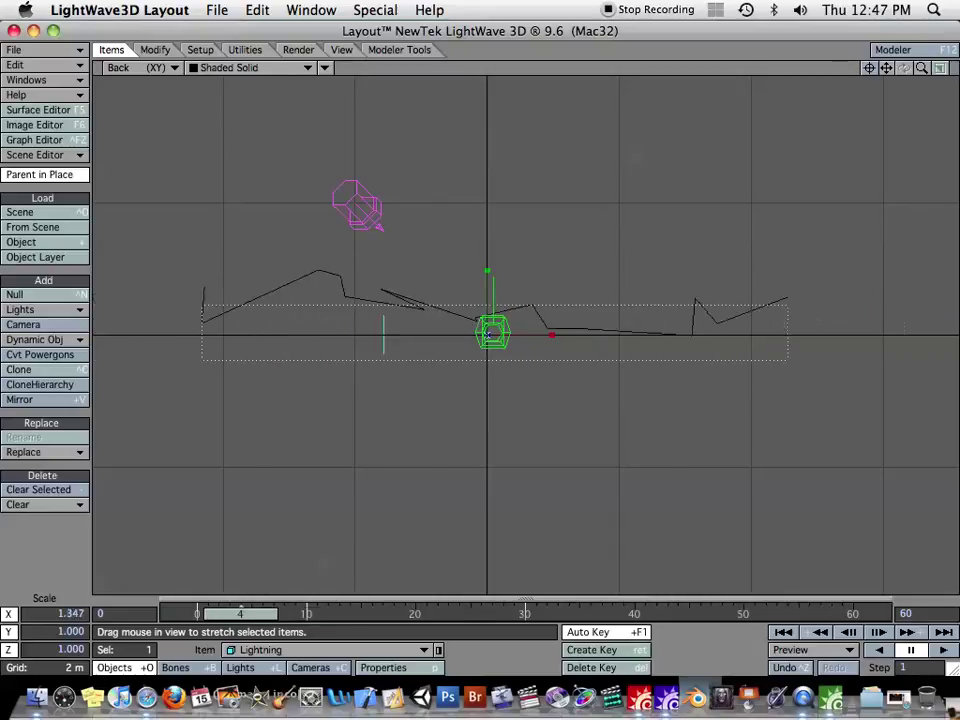
{"action": "left_click", "coordinate": [348, 599]}
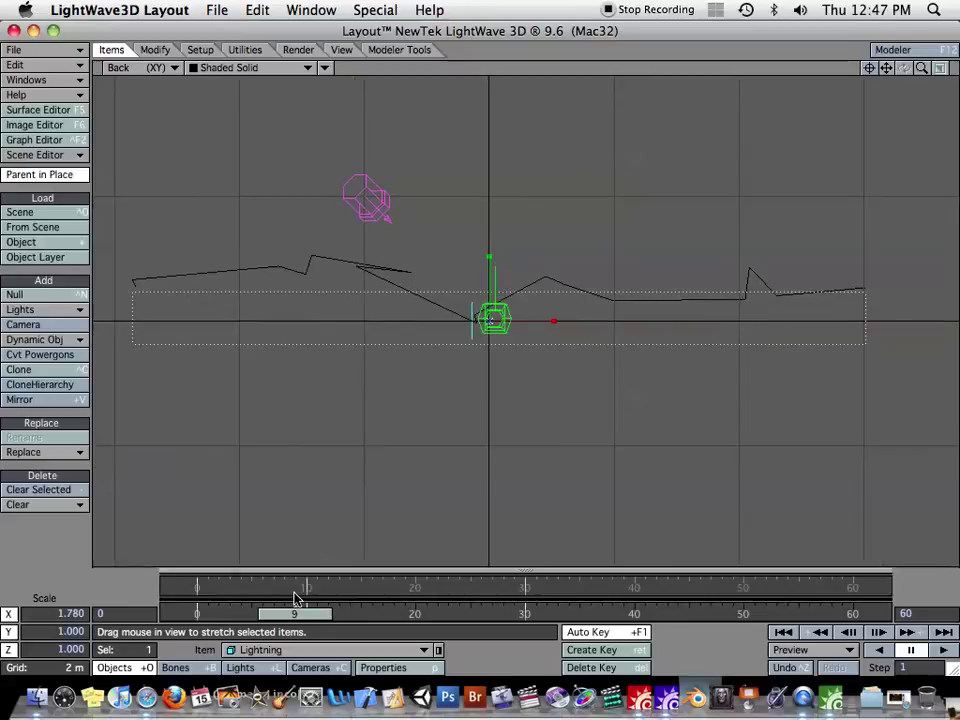
Remove the Lightning's stretch key at frame 10 and return to frame 0
{"action": "left_click_drag", "start_coordinate": [294, 586], "coordinate": [443, 586]}
{"action": "right_click", "coordinate": [274, 596]}
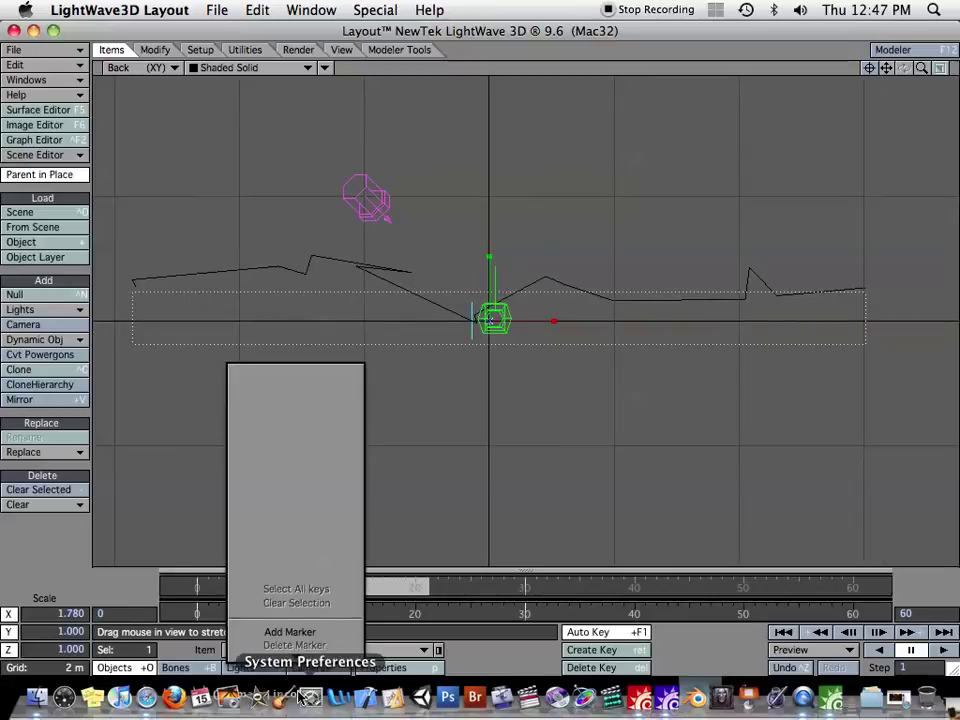
{"action": "left_click", "coordinate": [520, 517]}
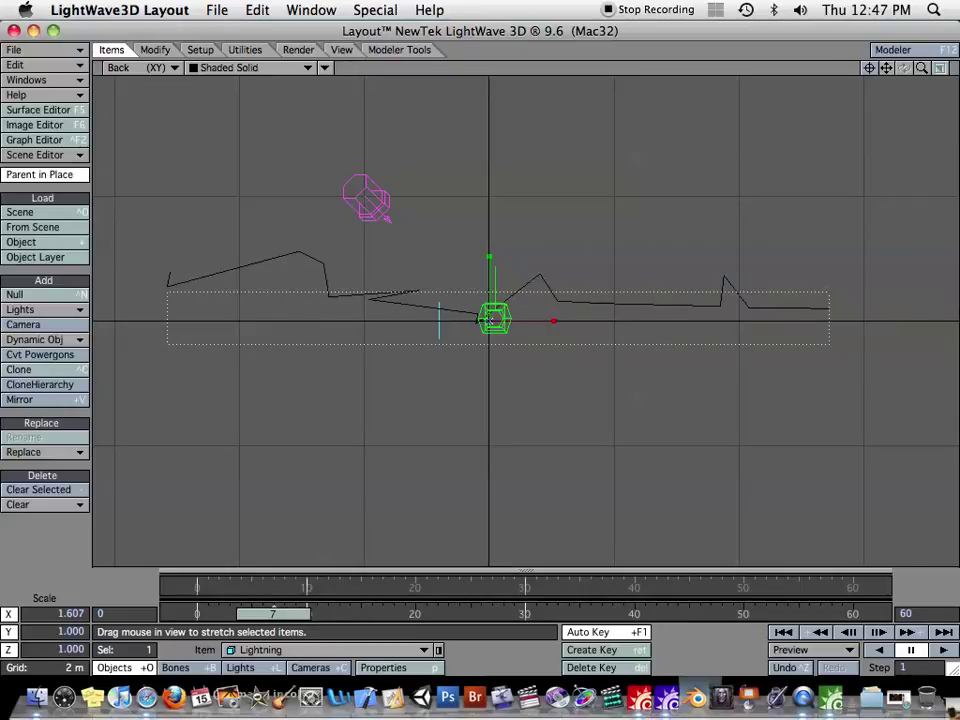
{"action": "left_click", "coordinate": [307, 584]}
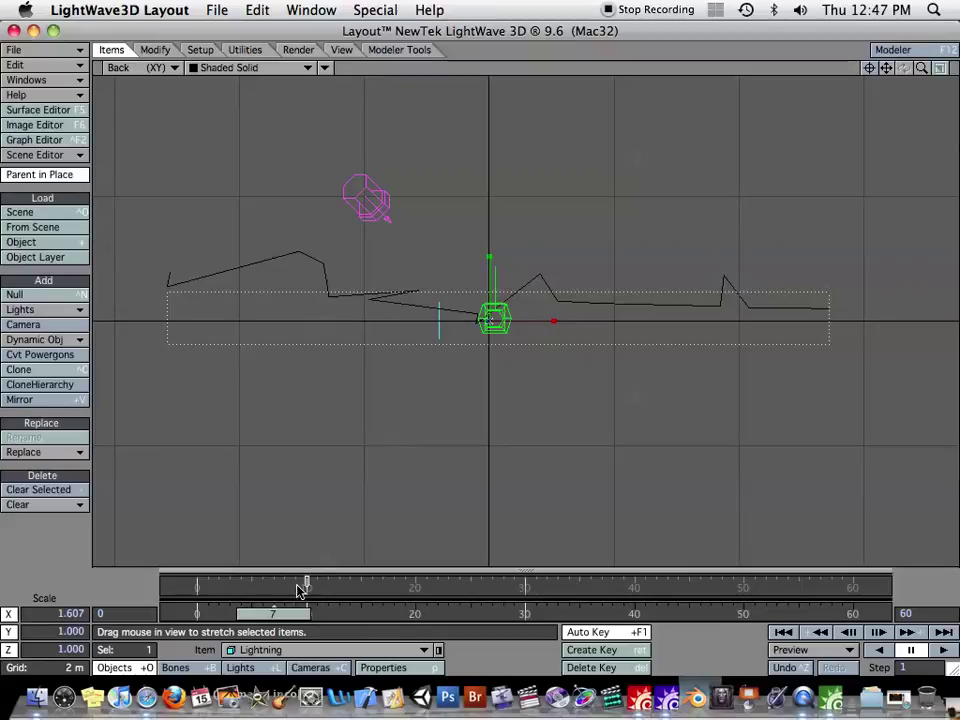
{"action": "right_click", "coordinate": [306, 587]}
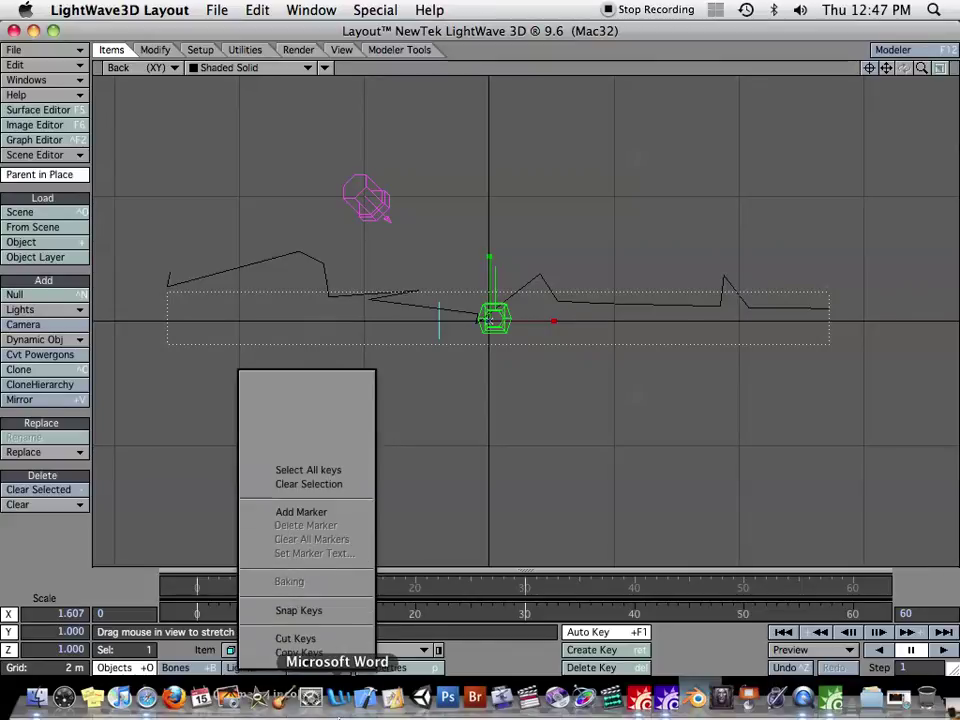
{"action": "left_click", "coordinate": [300, 610]}
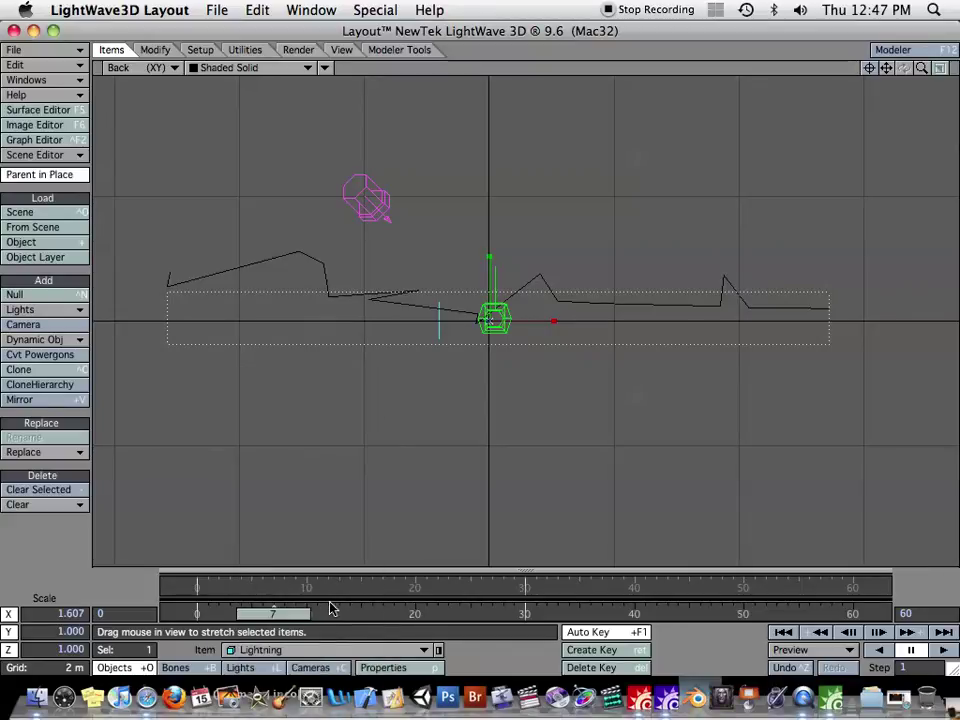
{"action": "left_click_drag", "start_coordinate": [331, 608], "coordinate": [254, 609]}
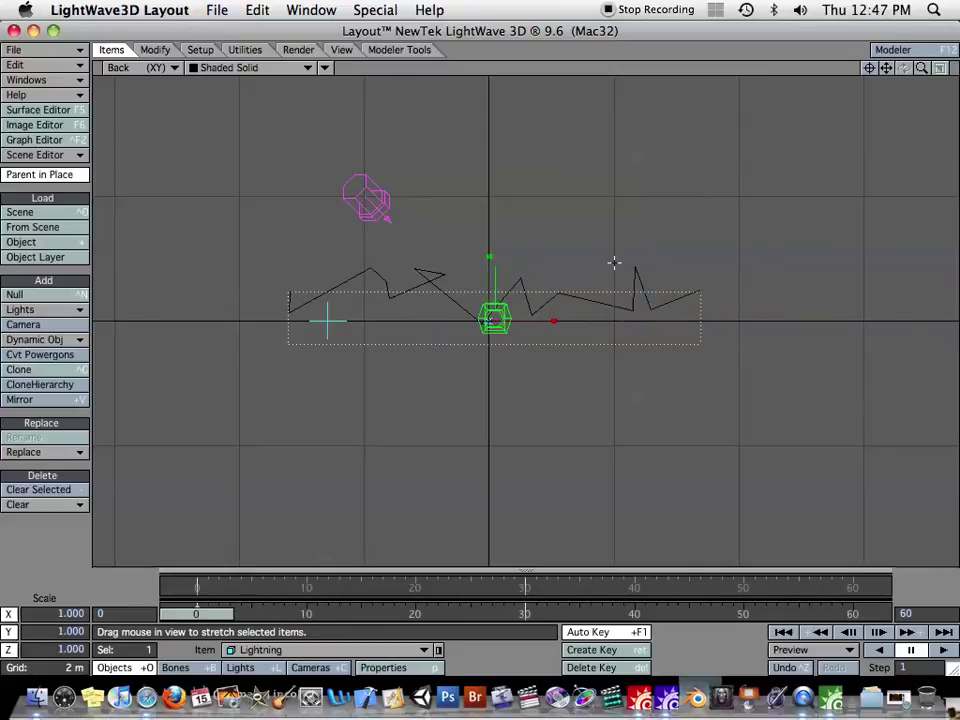
Add a bone named Bone to the Lightning object and move it to about -3.12 m on X, near the bolt's start
{"action": "key", "text": "4"}
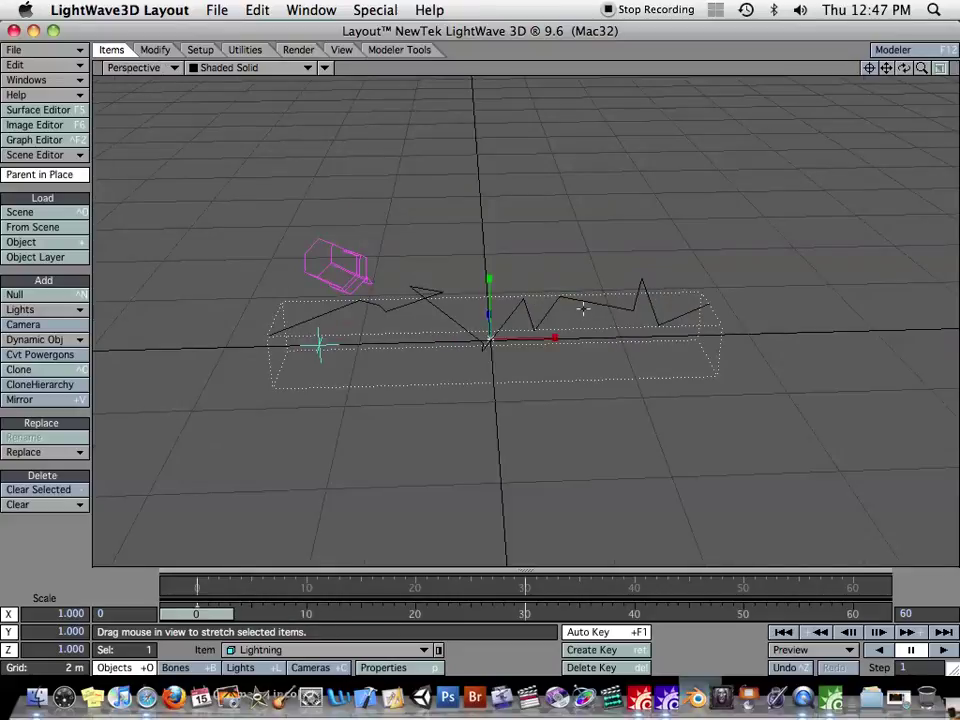
{"action": "key", "text": "t"}
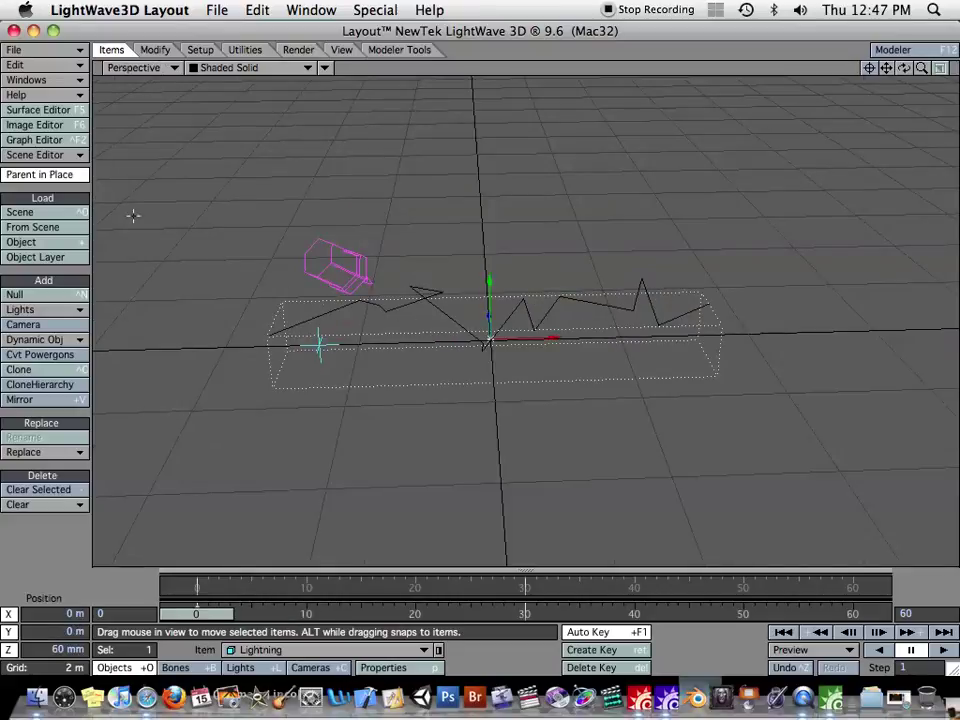
{"action": "left_click", "coordinate": [165, 51]}
{"action": "left_click", "coordinate": [198, 50]}
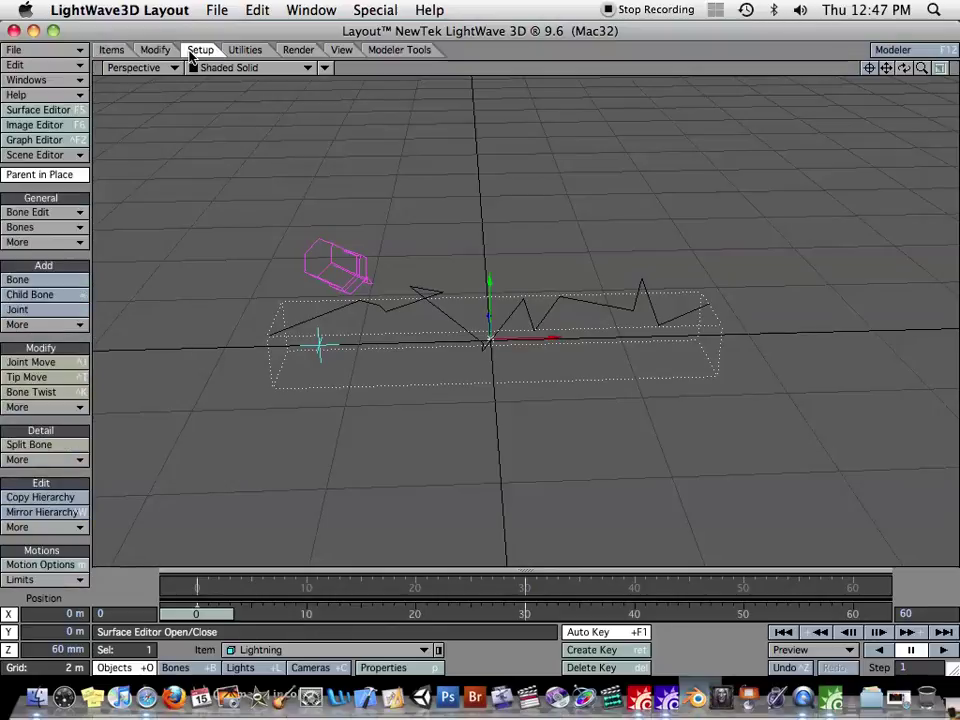
{"action": "left_click", "coordinate": [40, 280]}
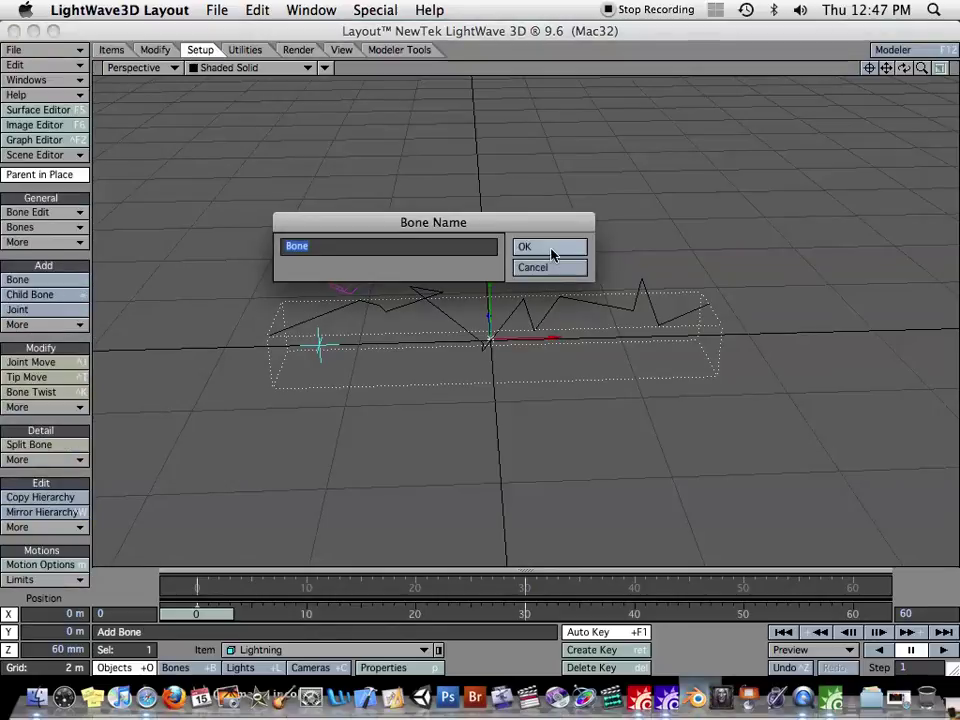
{"action": "left_click", "coordinate": [551, 246]}
{"action": "key", "text": "1"}
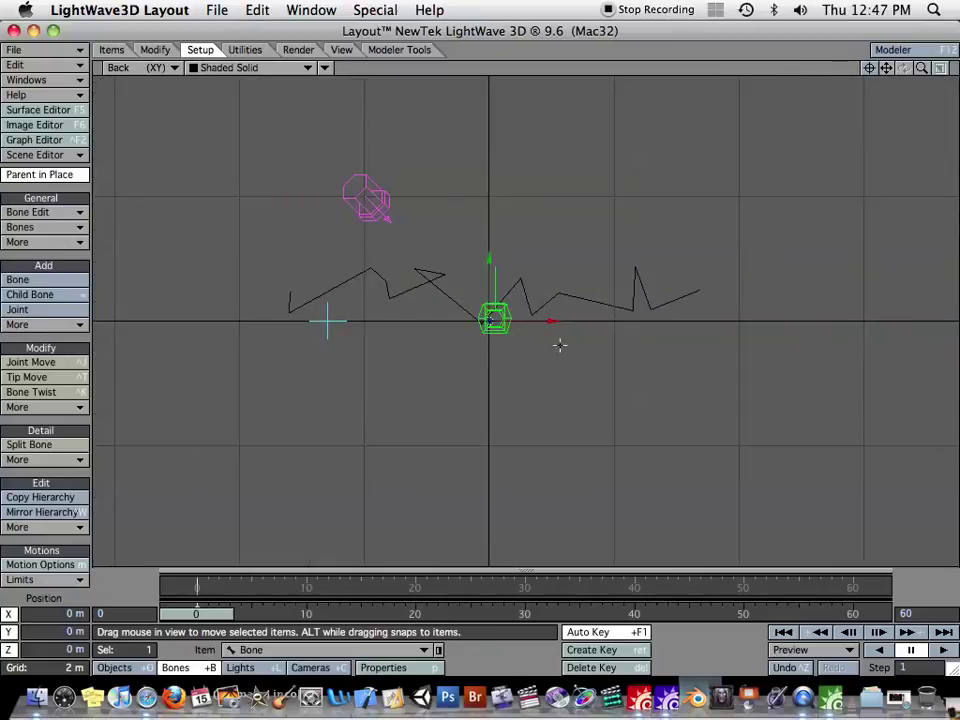
{"action": "left_click_drag", "start_coordinate": [552, 315], "coordinate": [355, 315]}
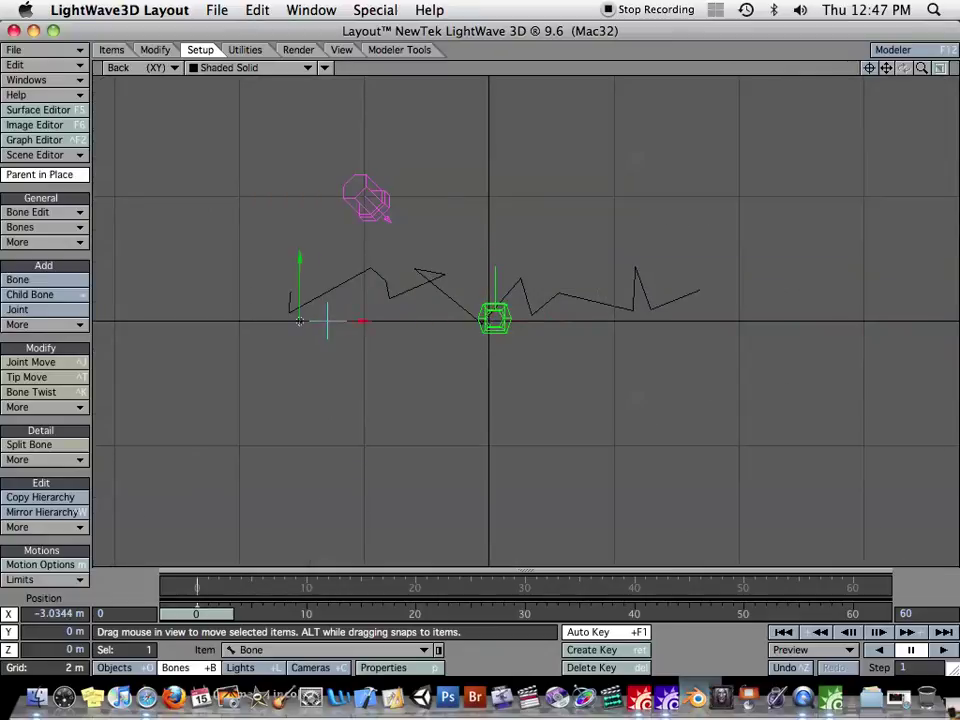
Add a child bone named Bone and place it near the bolt's other end, at about X 6.10 m and Z -23 mm
{"action": "key", "text": "="}
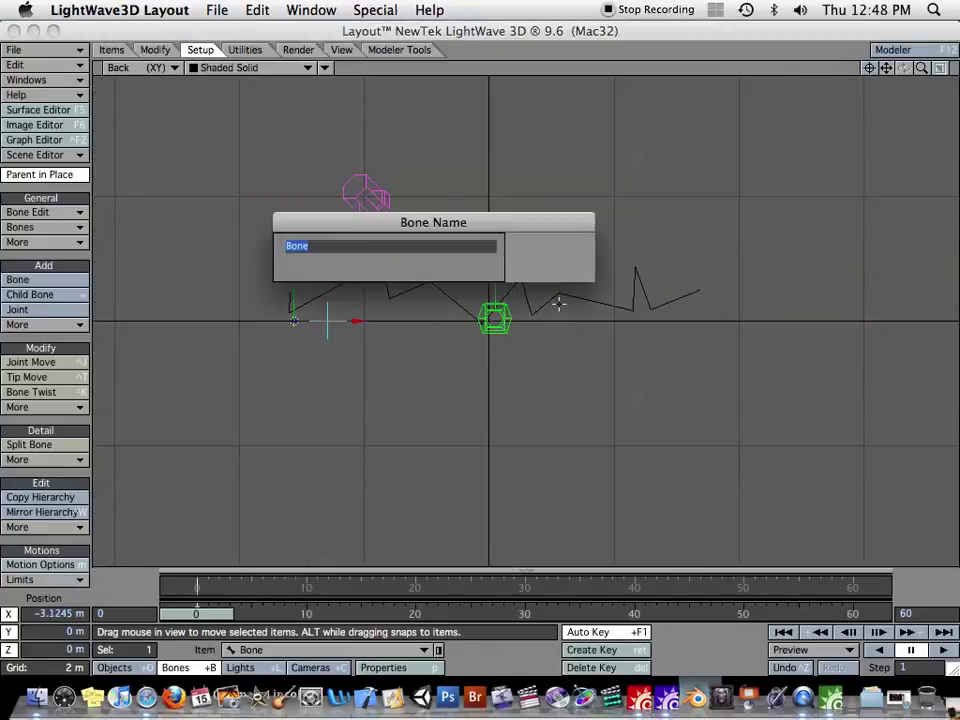
{"action": "key", "text": "Return"}
{"action": "left_click_drag", "start_coordinate": [327, 320], "coordinate": [704, 320]}
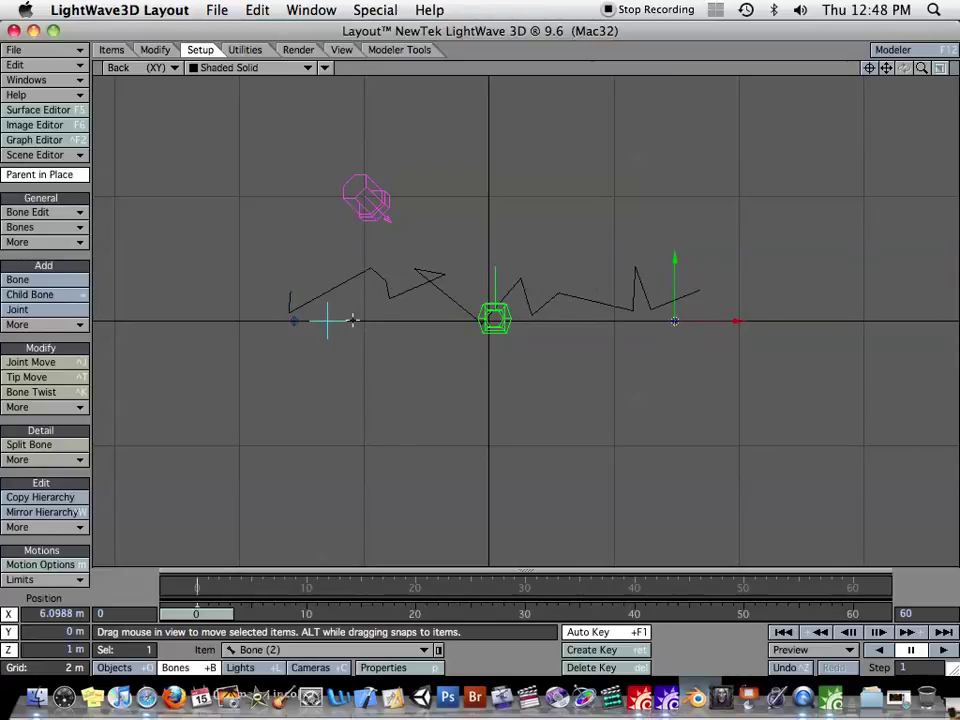
{"action": "key", "text": "2"}
{"action": "left_click_drag", "start_coordinate": [676, 232], "coordinate": [676, 297]}
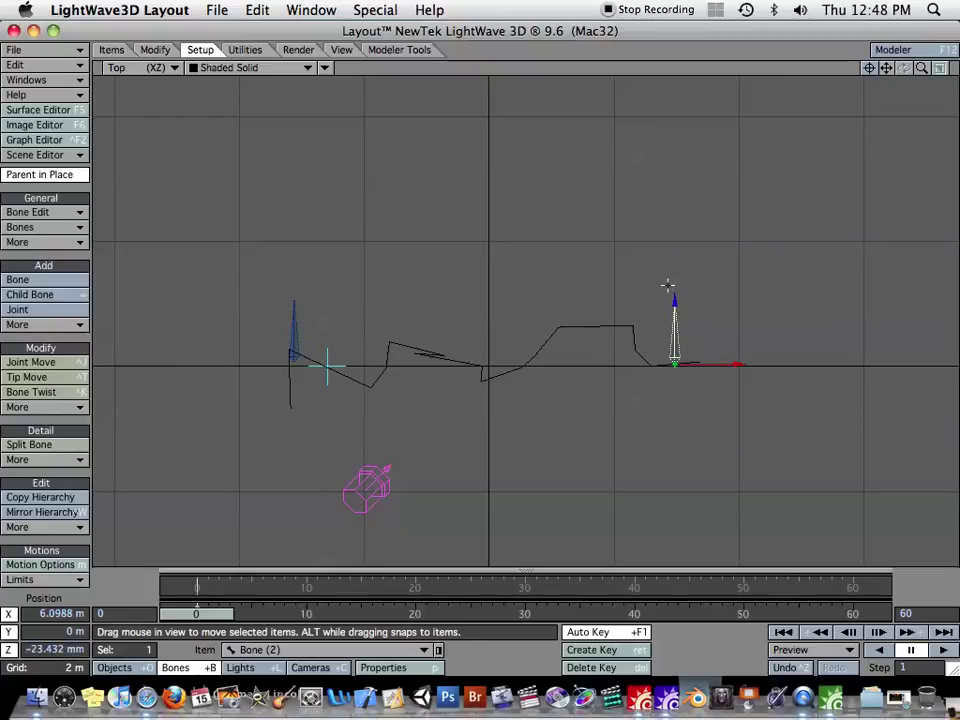
Record the rest positions of both bones so that they deform the Lightning mesh
{"action": "key", "text": "r"}
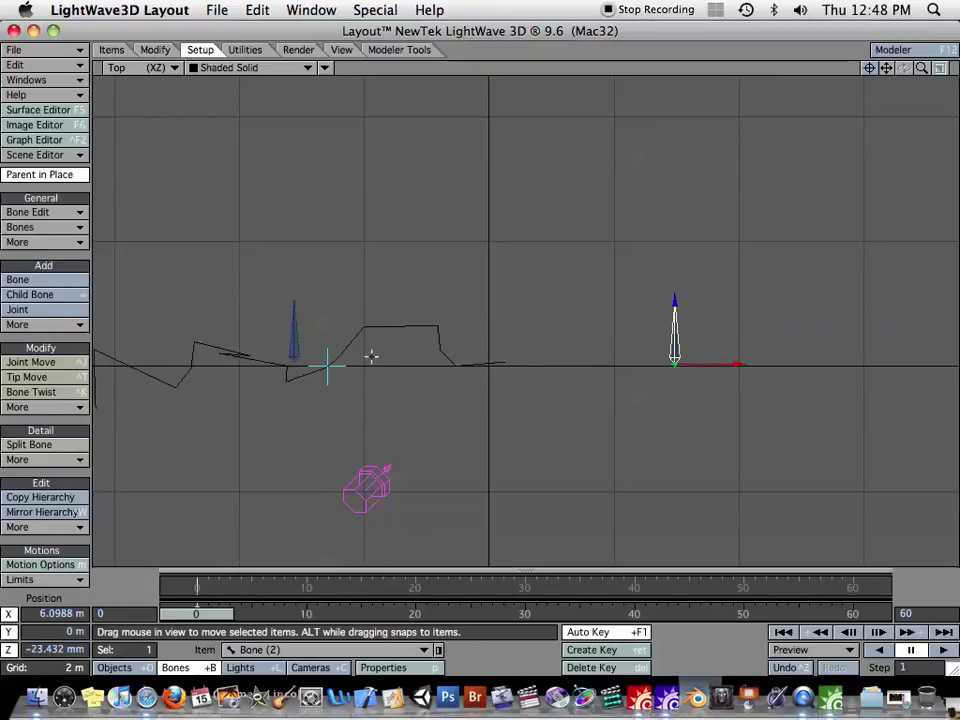
{"action": "left_click", "coordinate": [282, 317]}
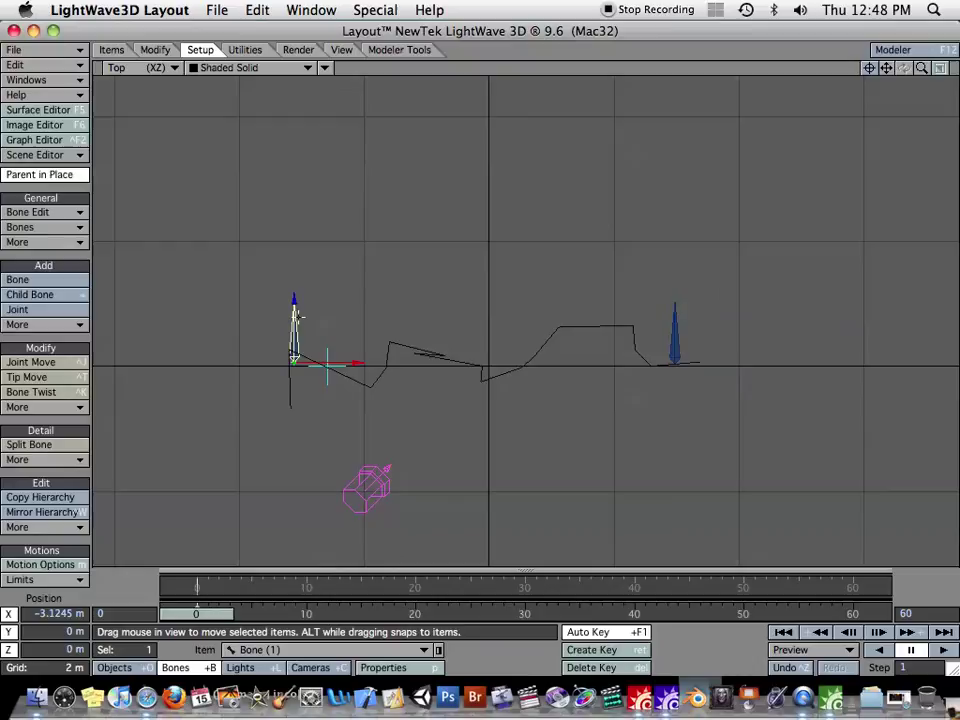
{"action": "left_click", "coordinate": [677, 335]}
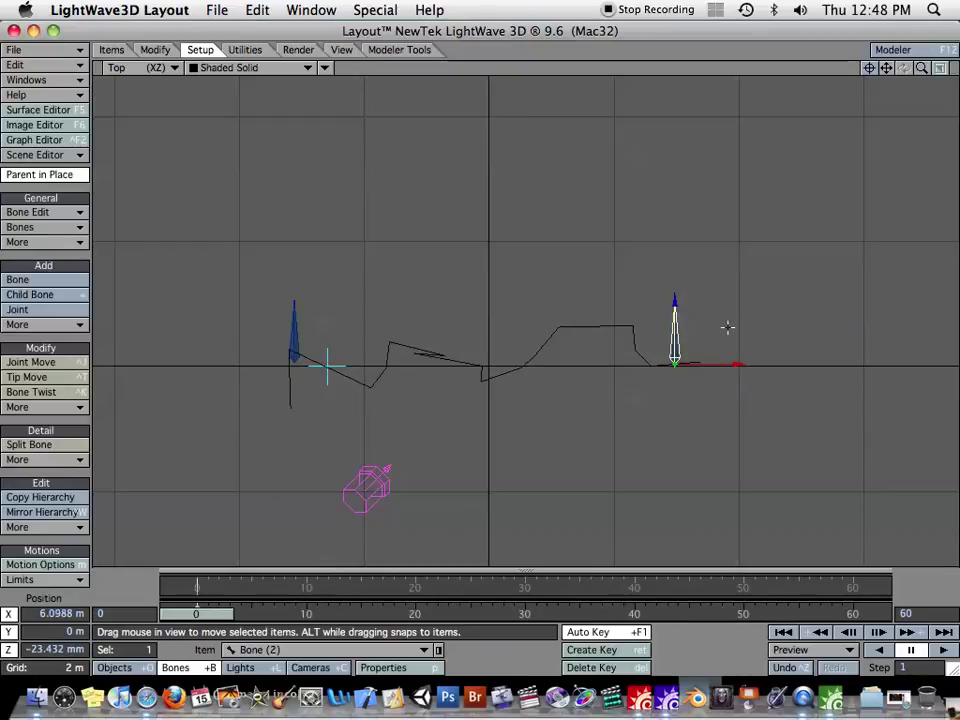
Animate the child bone from about X 1.56 m, Z -99 mm at frame 0 to about X 15.28 m, Z 4.34 m at frame 11
{"action": "left_click_drag", "start_coordinate": [727, 327], "coordinate": [443, 334]}
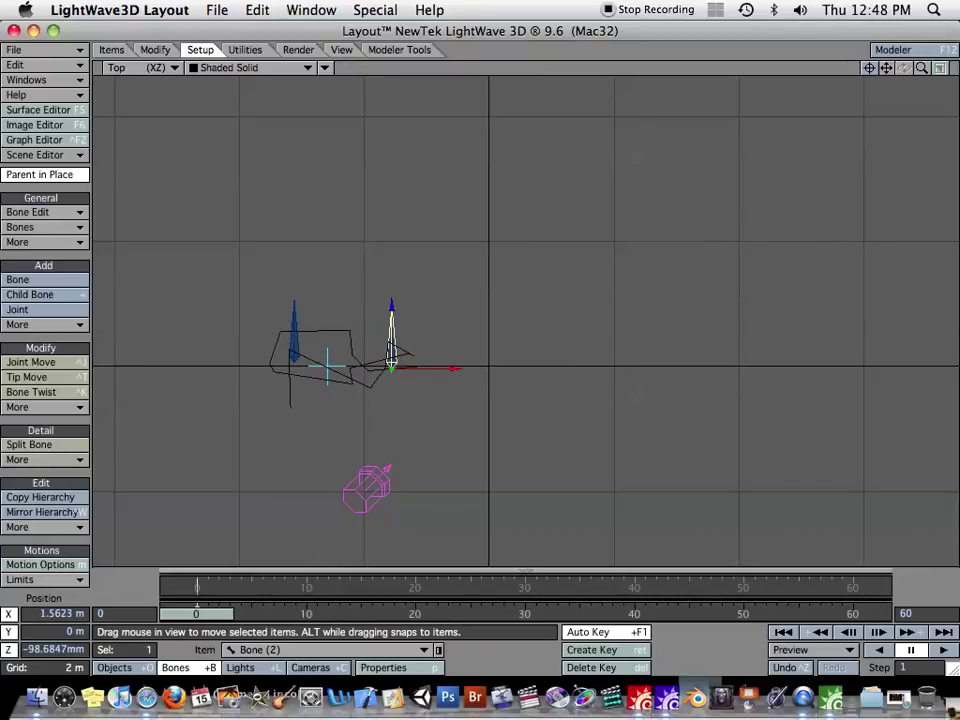
{"action": "left_click", "coordinate": [310, 617]}
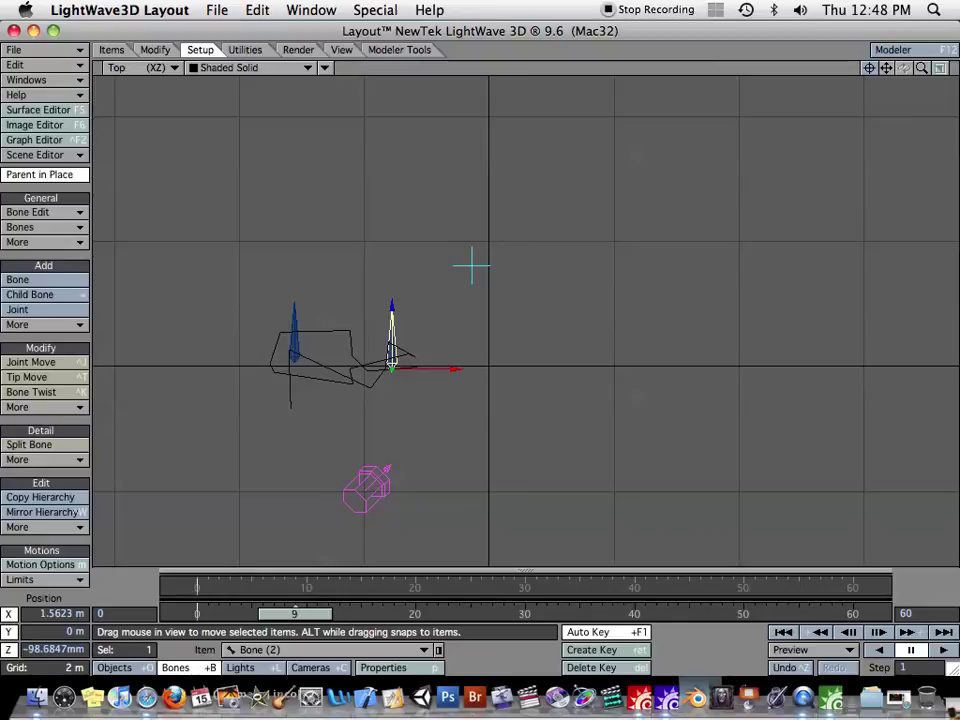
{"action": "left_click_drag", "start_coordinate": [295, 613], "coordinate": [316, 613]}
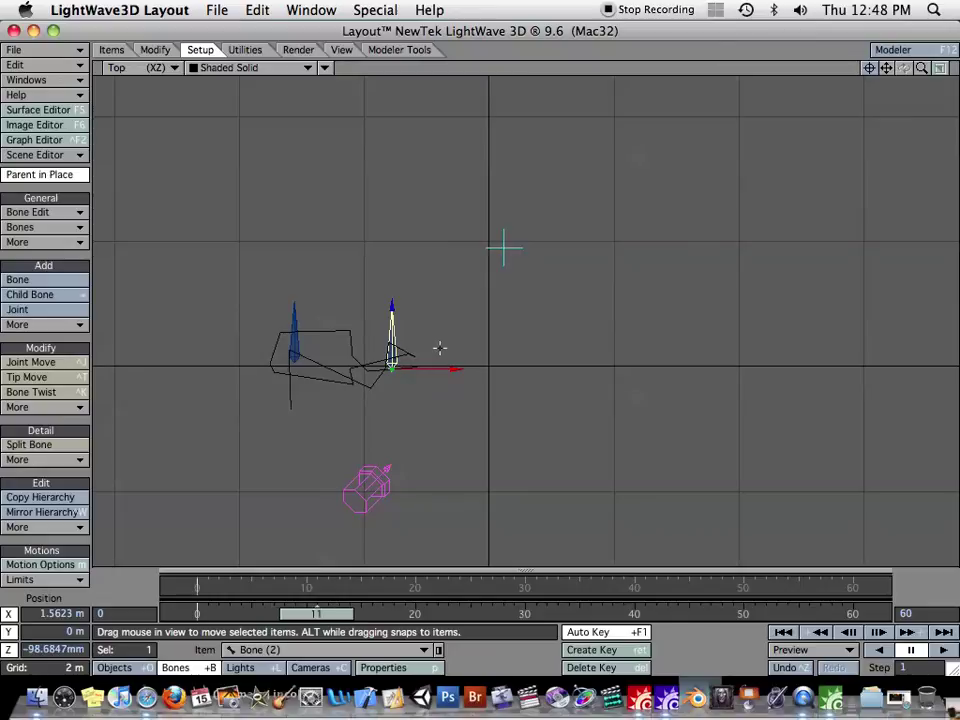
{"action": "left_click_drag", "start_coordinate": [440, 348], "coordinate": [934, 348]}
{"action": "left_click_drag", "start_coordinate": [456, 454], "coordinate": [819, 177]}
{"action": "scroll", "coordinate": [819, 384], "scroll_direction": "down", "scroll_amount": 5}
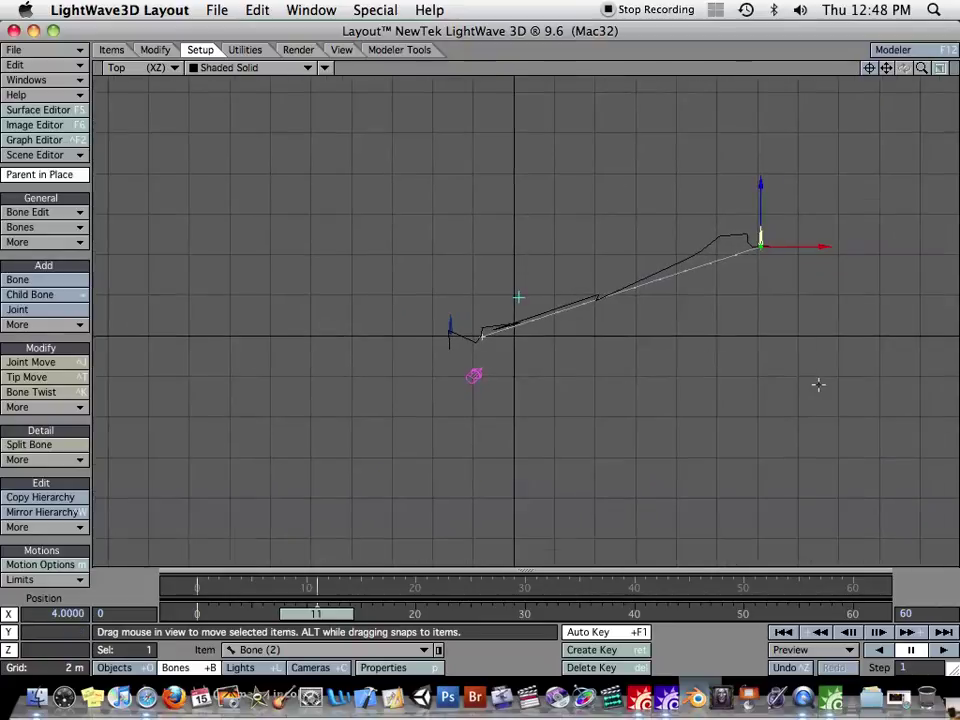
Scrub the bolt's growth, render frame 26 from the camera view, and close the rendered image
{"action": "left_click_drag", "start_coordinate": [343, 622], "coordinate": [481, 613]}
{"action": "key", "text": "4"}
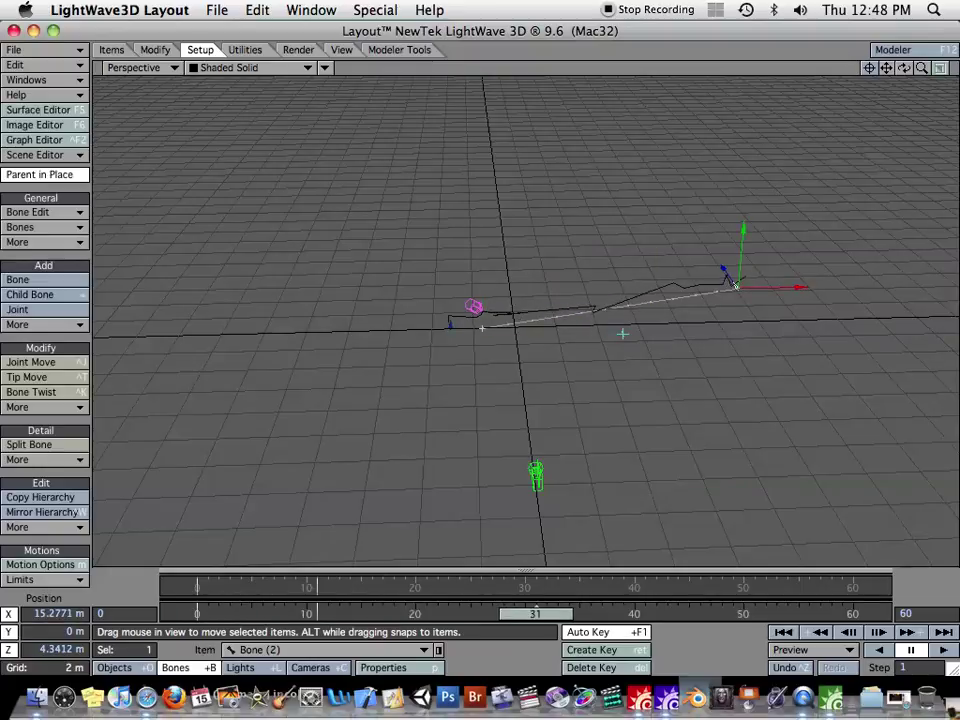
{"action": "key", "text": "6"}
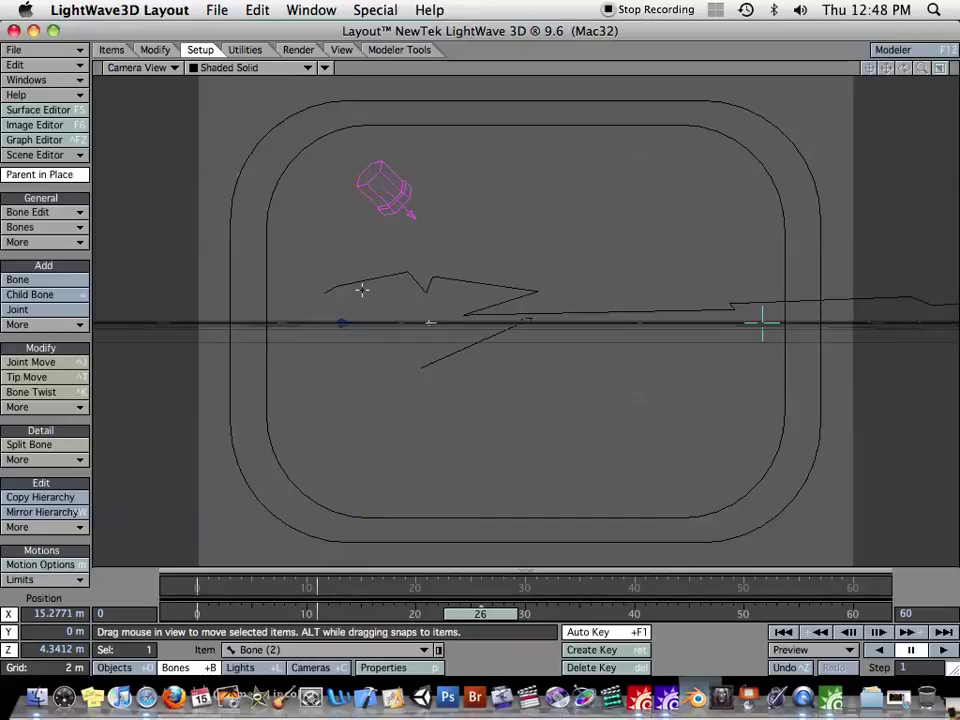
{"action": "key", "text": "F9"}
{"action": "left_click", "coordinate": [343, 426]}
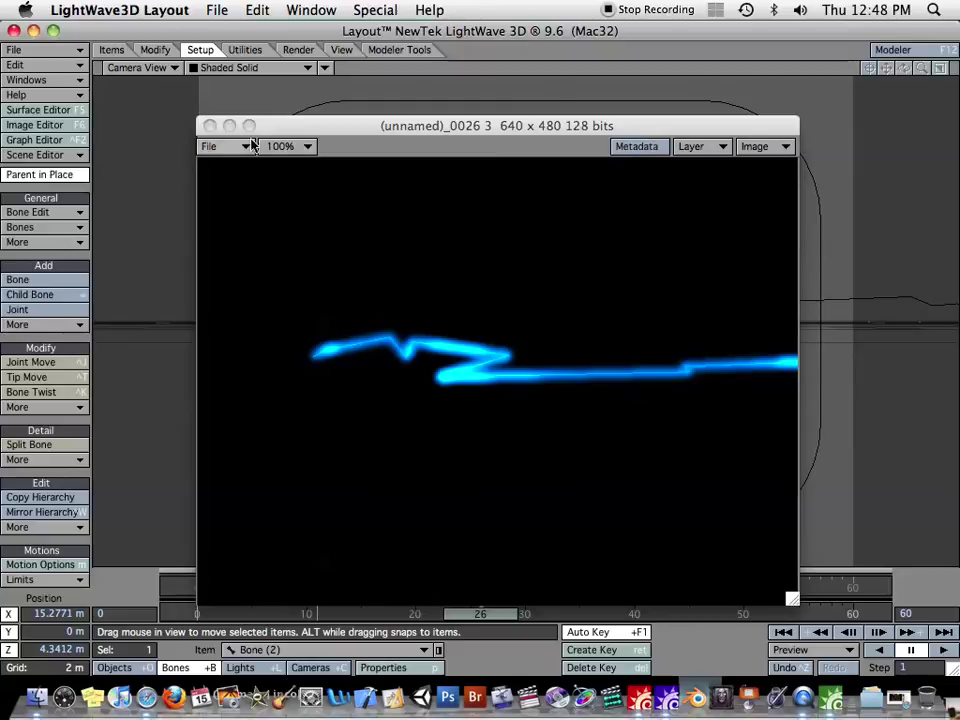
{"action": "left_click", "coordinate": [209, 125]}
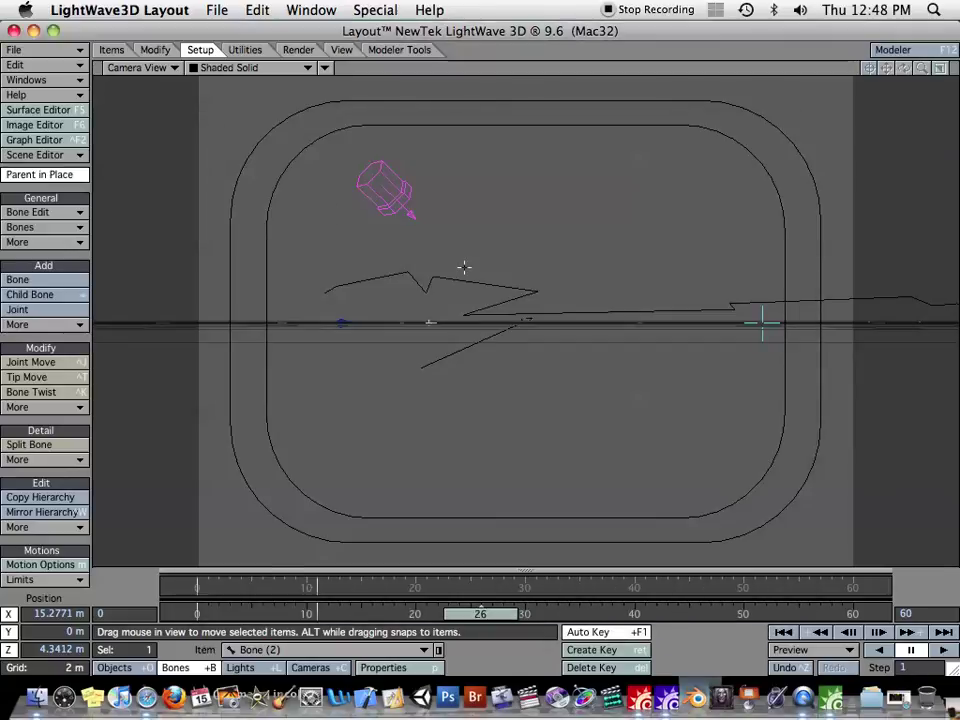
Examine the extended Lightning object and its bones from several angles in the perspective view
{"action": "key", "text": "4"}
{"action": "left_click_drag", "start_coordinate": [672, 362], "coordinate": [660, 333], "text": "alt"}
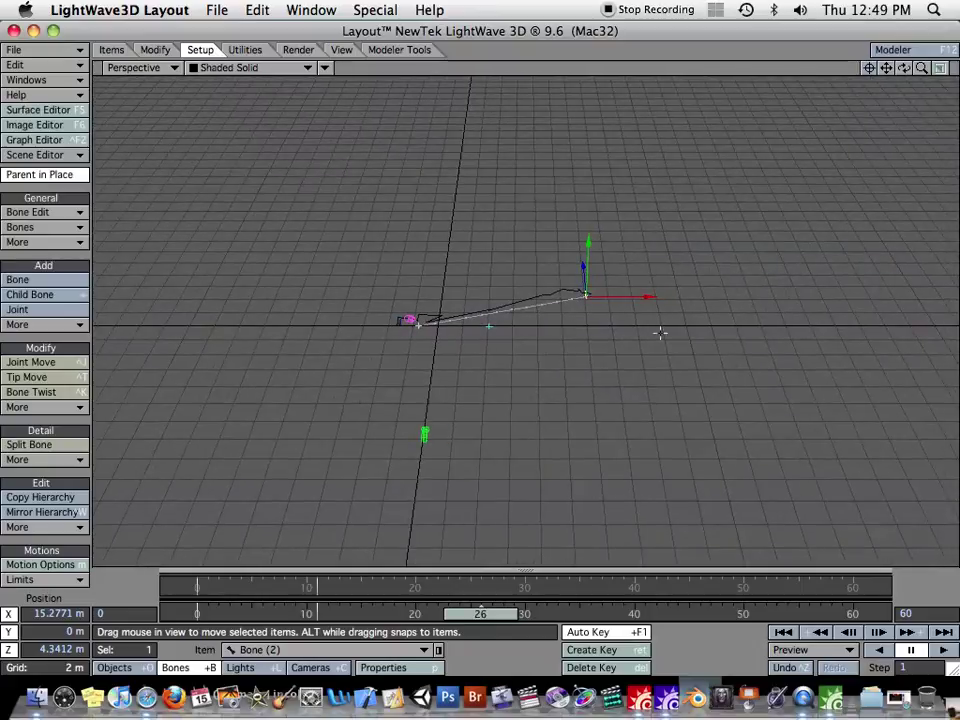
{"action": "left_click_drag", "start_coordinate": [544, 324], "coordinate": [430, 278], "text": "alt"}
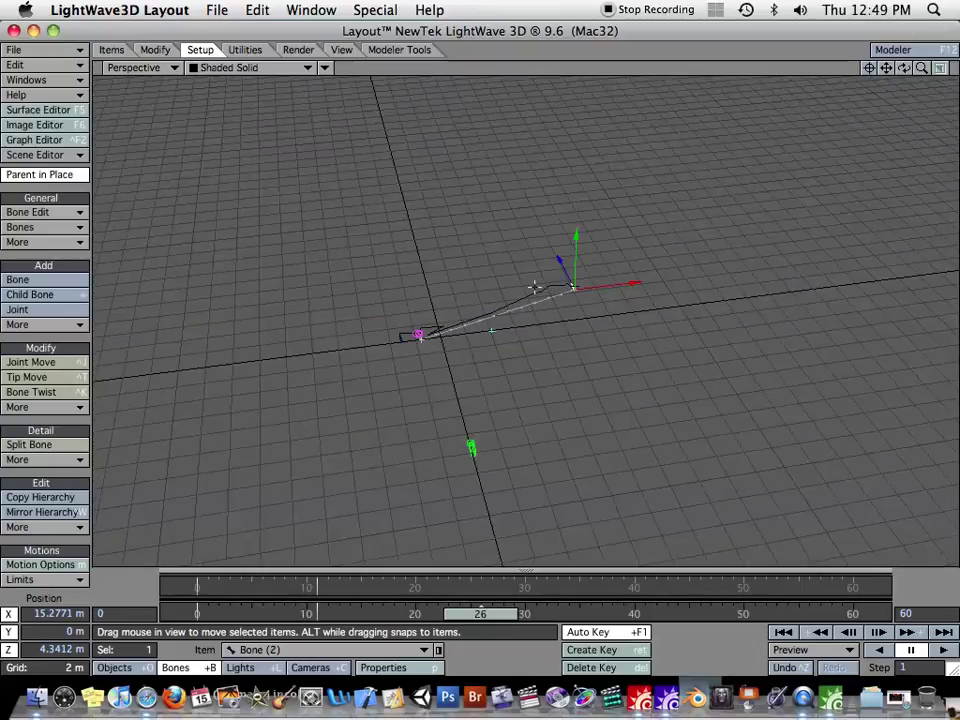
{"action": "key", "text": "shift+o"}
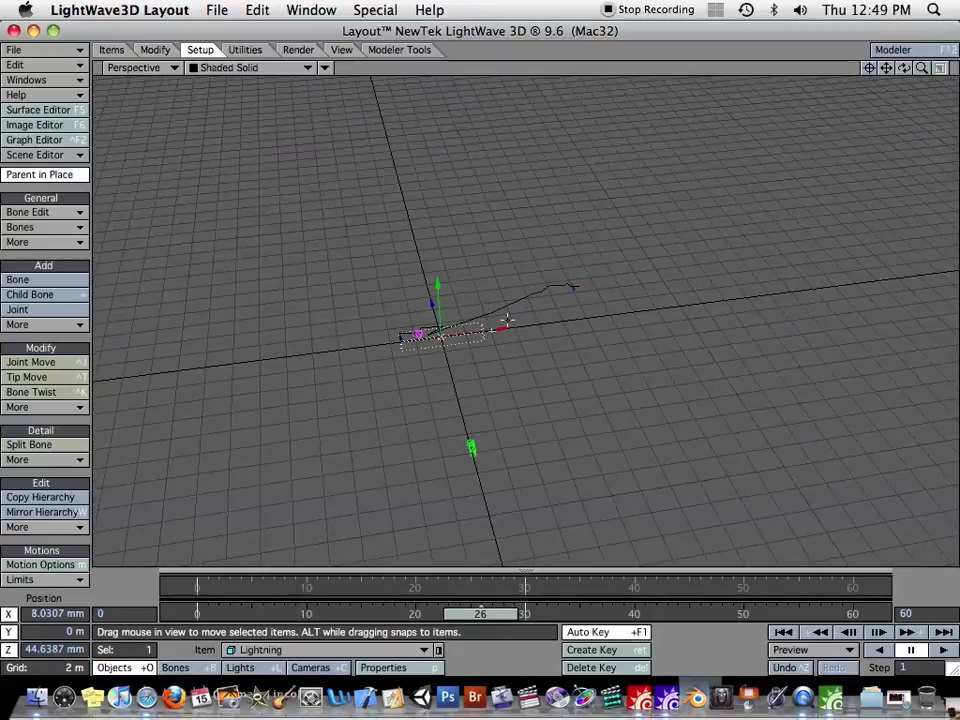
{"action": "left_click_drag", "start_coordinate": [508, 320], "coordinate": [630, 306], "text": "alt"}
{"action": "key", "text": "shift+b"}
{"action": "left_click_drag", "start_coordinate": [662, 386], "coordinate": [298, 387], "text": "alt"}
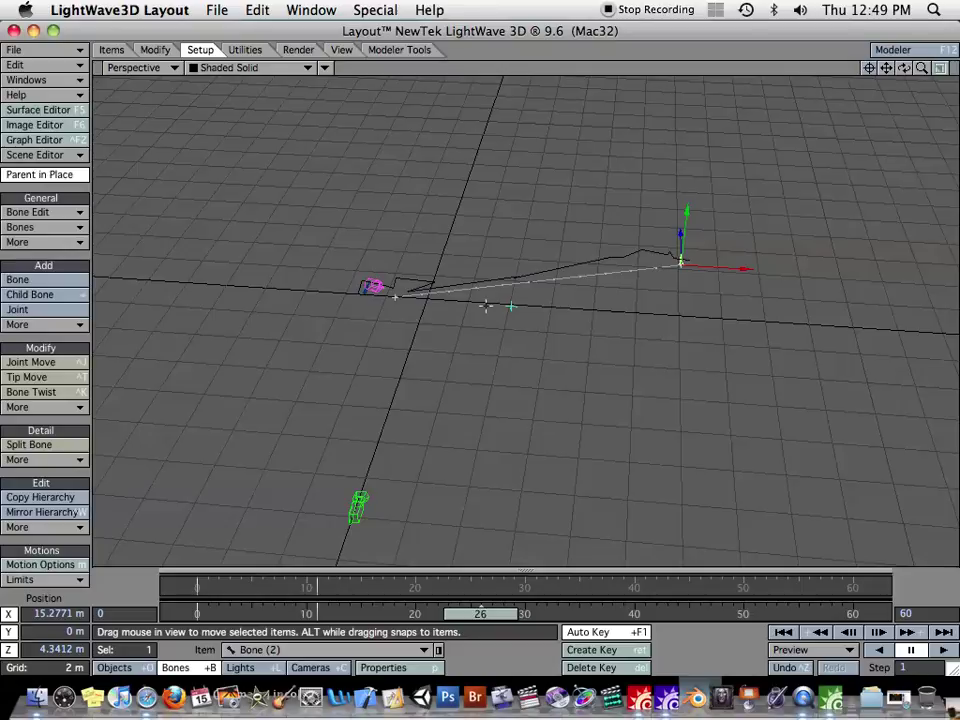